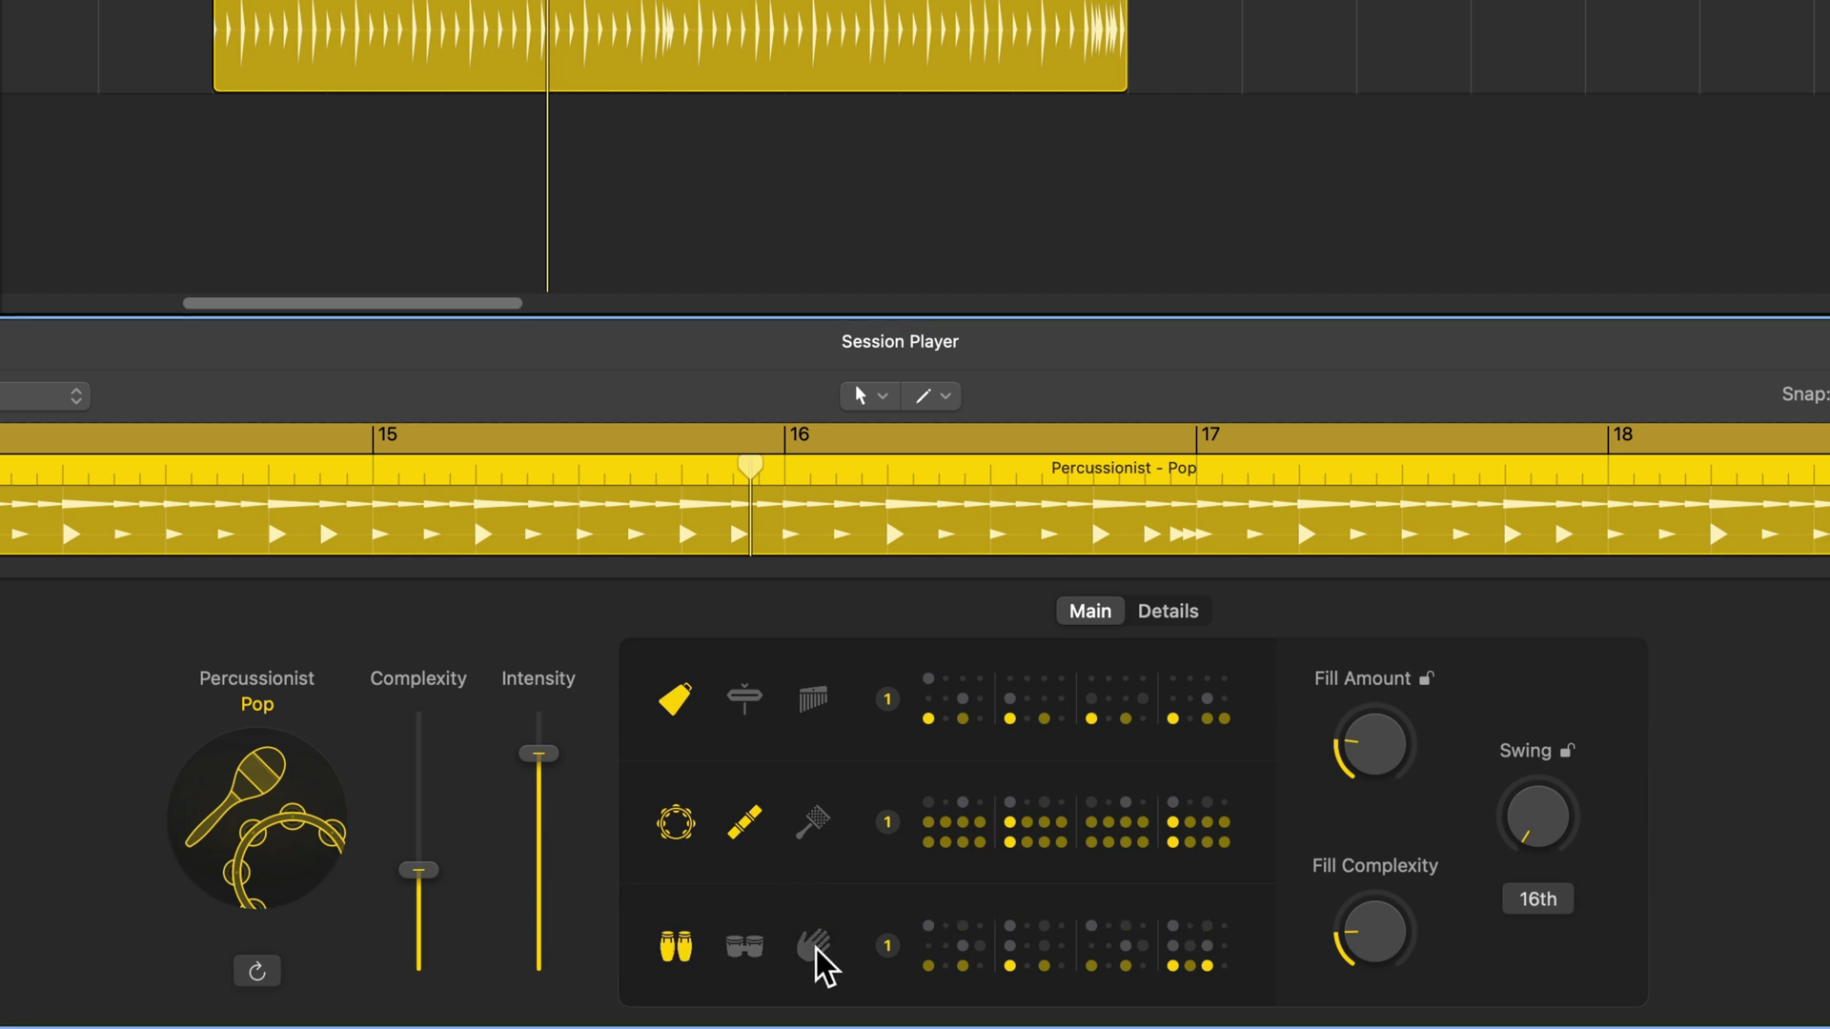
# Switch off the congas in the Pop percussionist region's Session Player
pyautogui.click(682, 958)
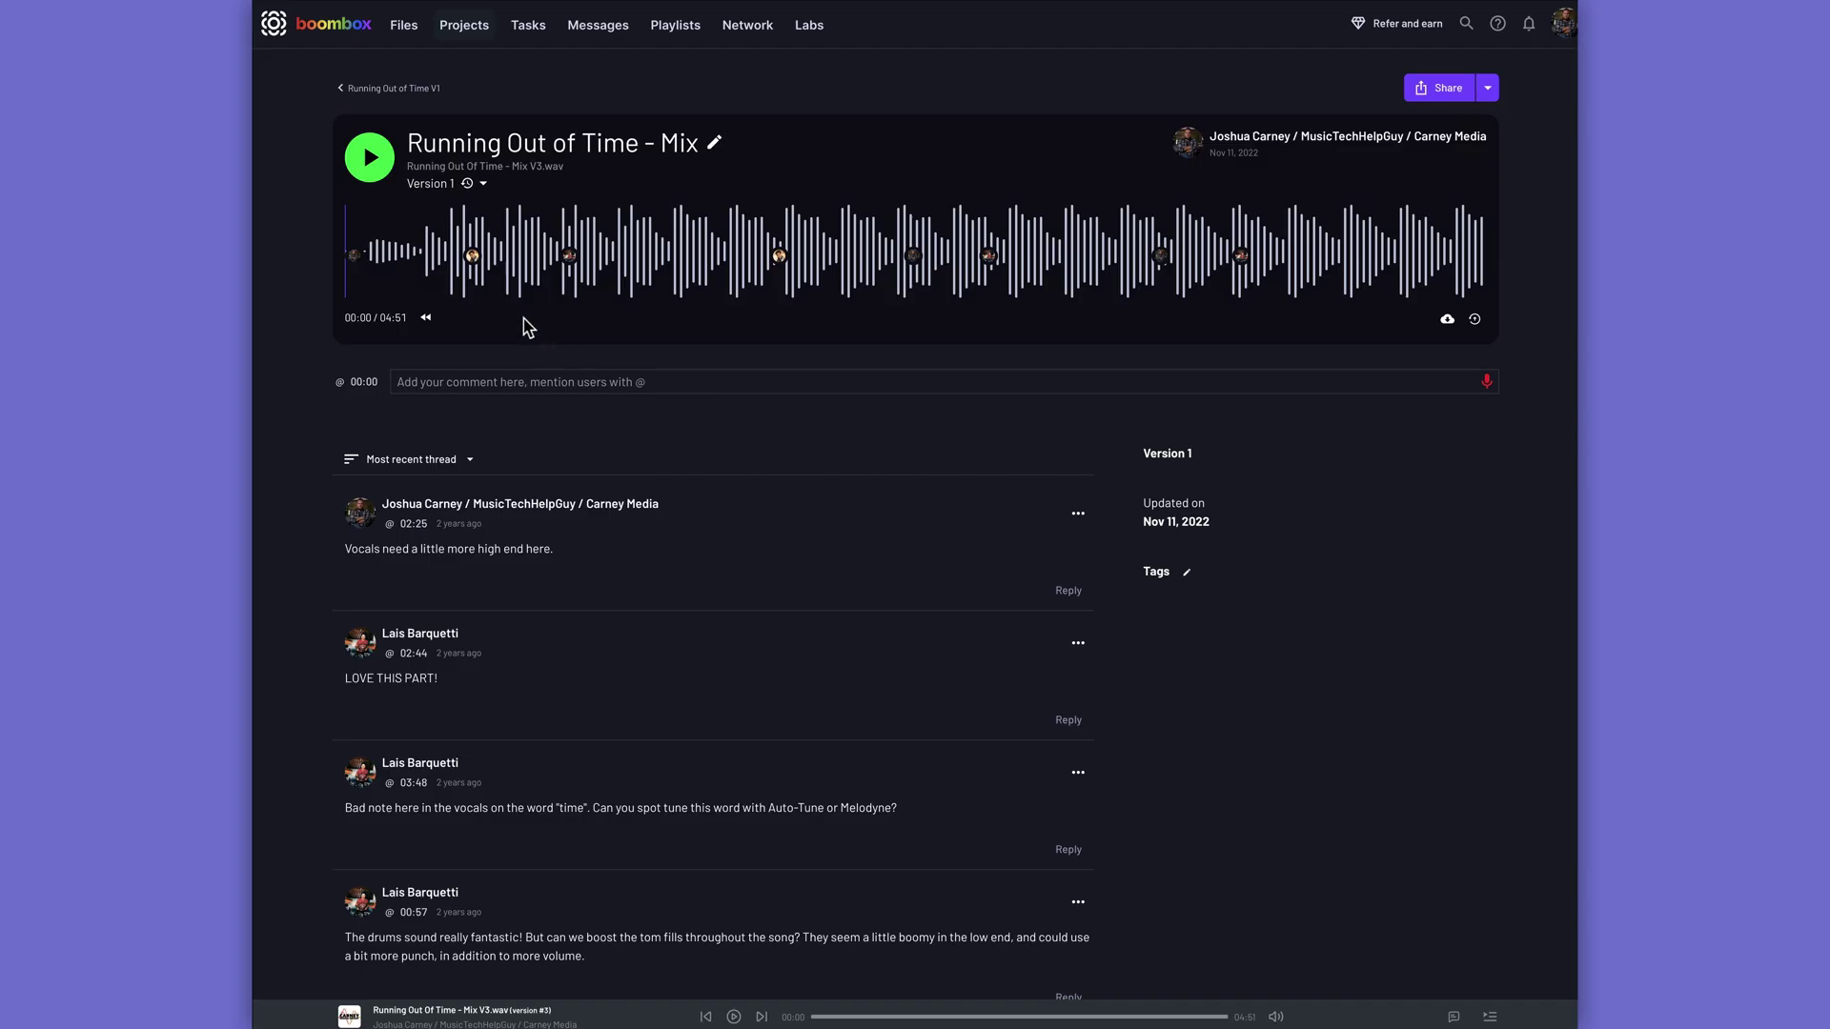
# Scroll down through the mix's comment thread in Boombox
pyautogui.scroll(-6, 477, 270)
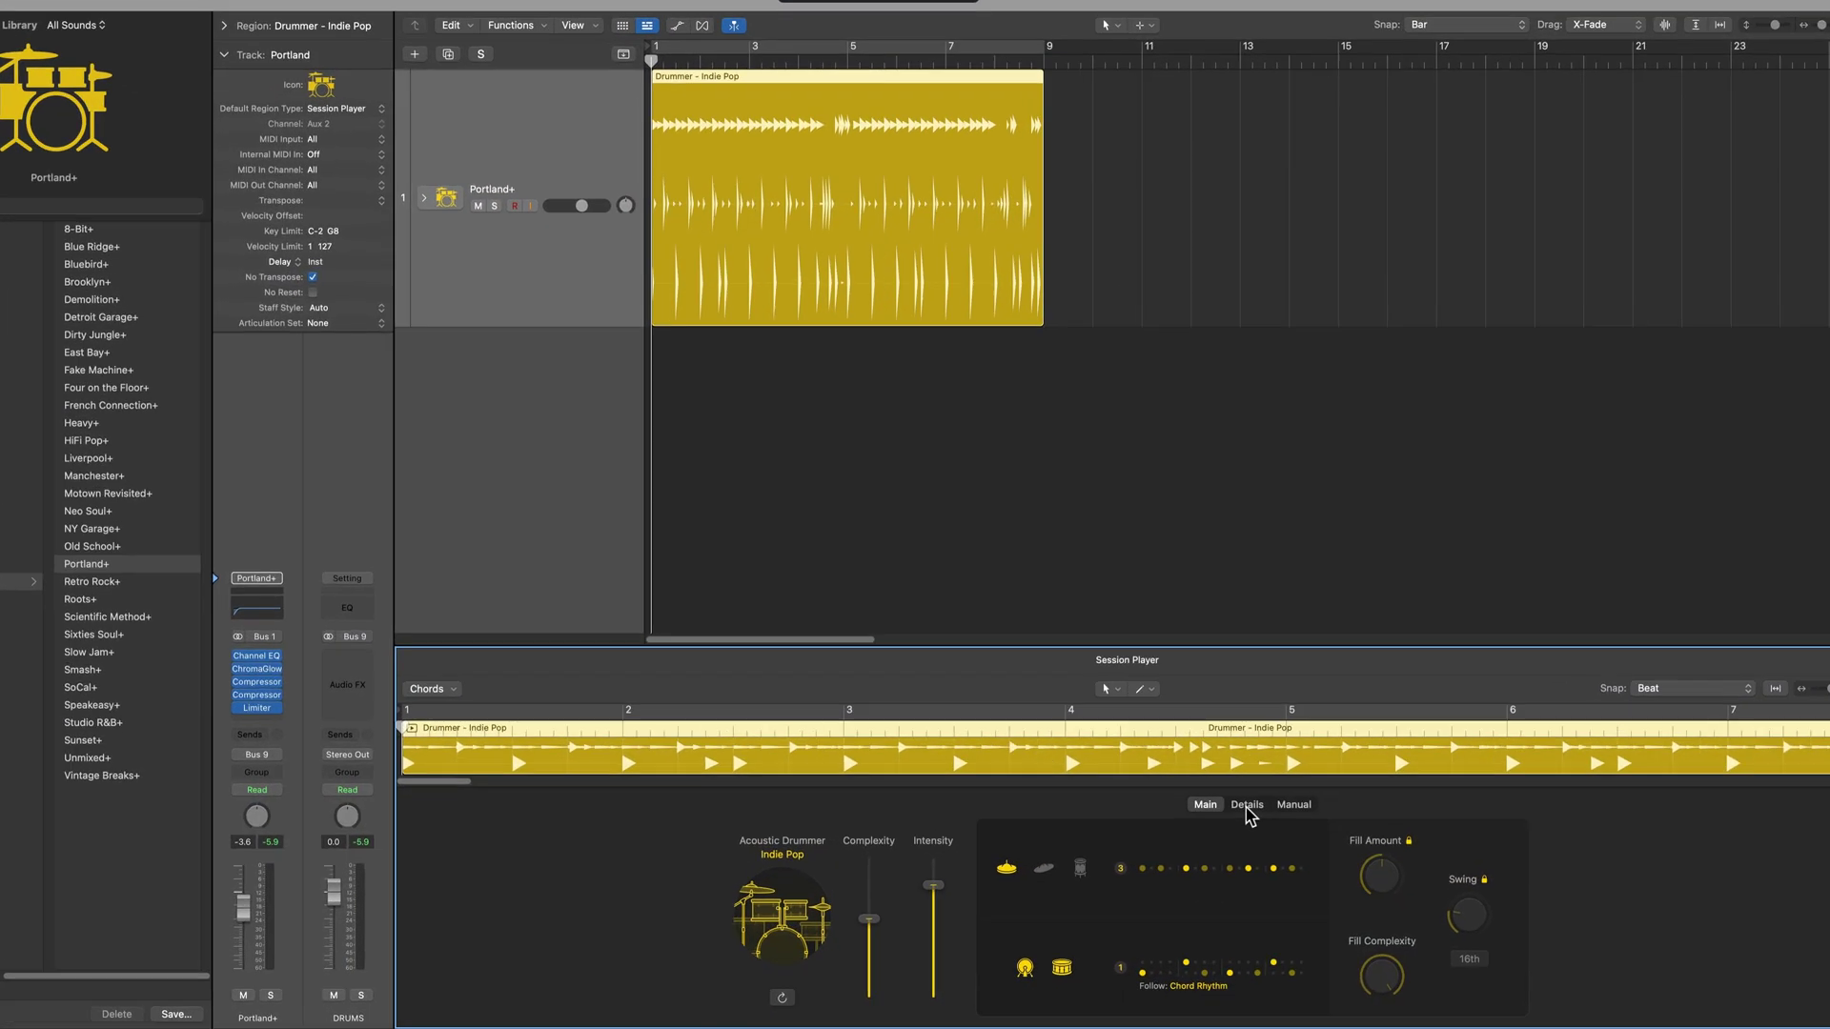
# Set the Indie Pop drummer's Percussion to Off in Details, then place the playhead at bar 5
pyautogui.click(1259, 822)
pyautogui.click(1192, 982)
pyautogui.click(990, 627)
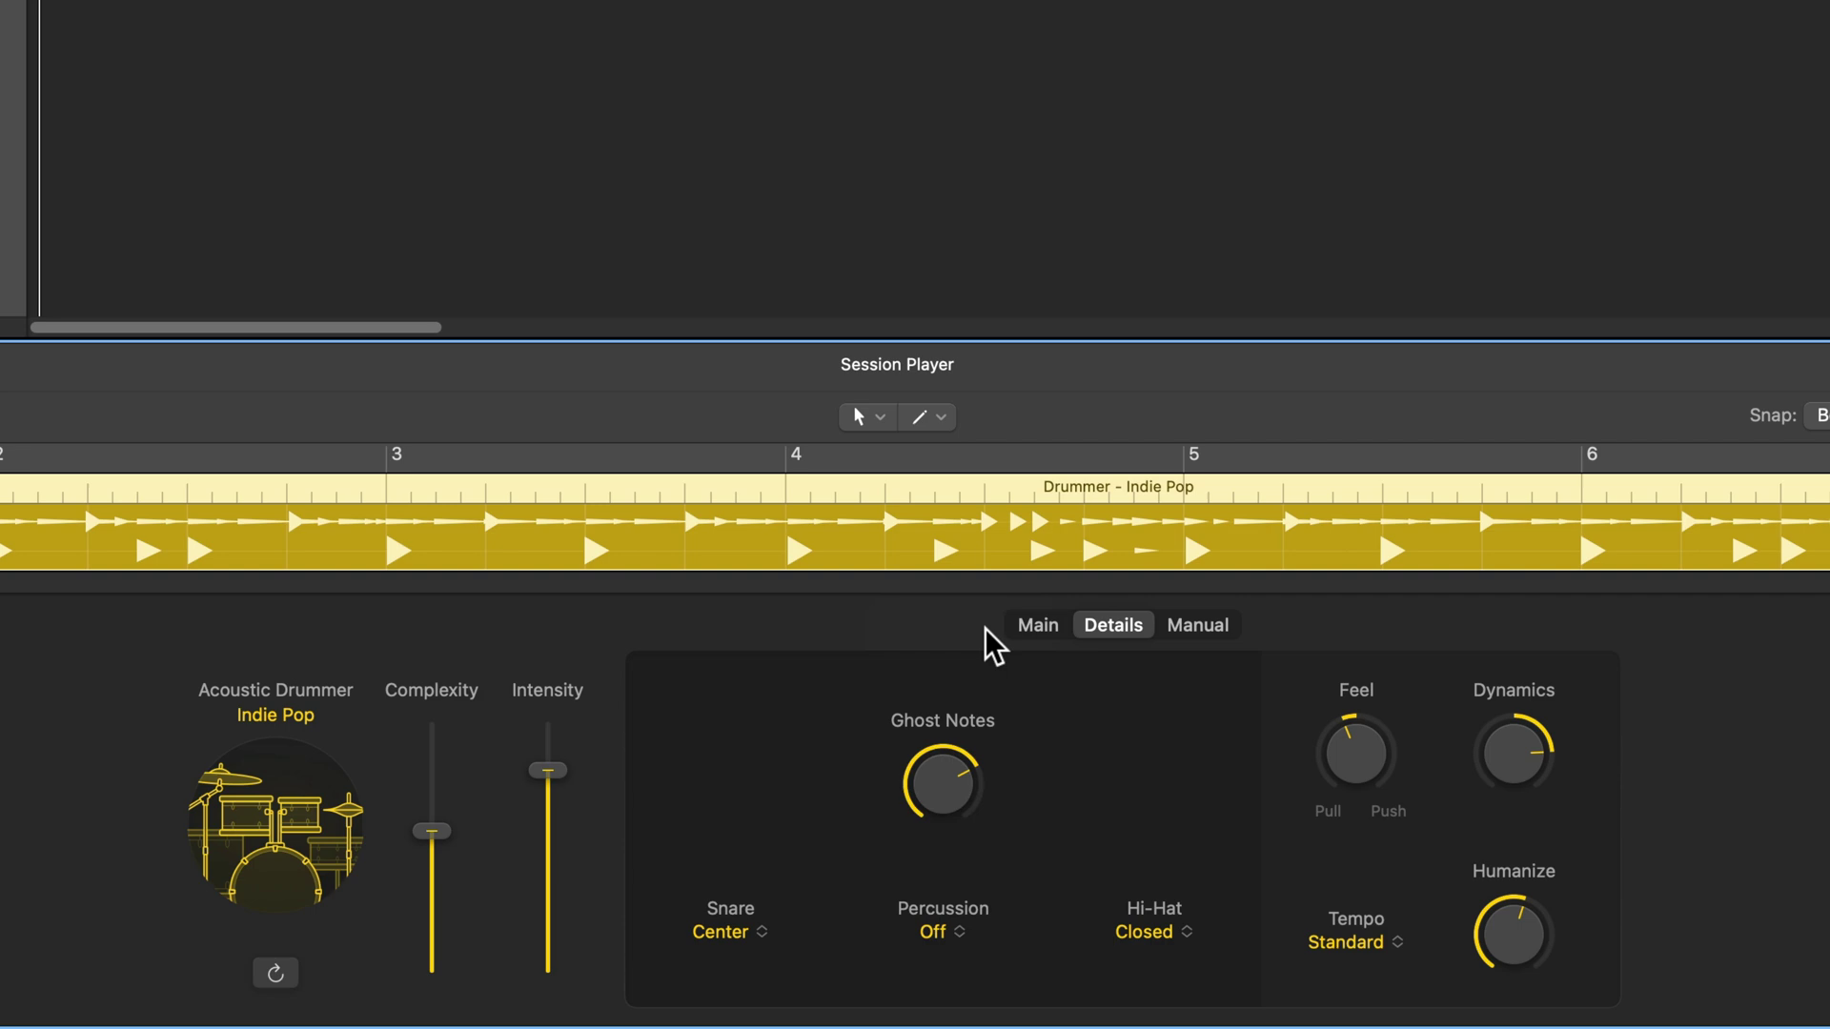
pyautogui.click(1036, 627)
pyautogui.click(1042, 963)
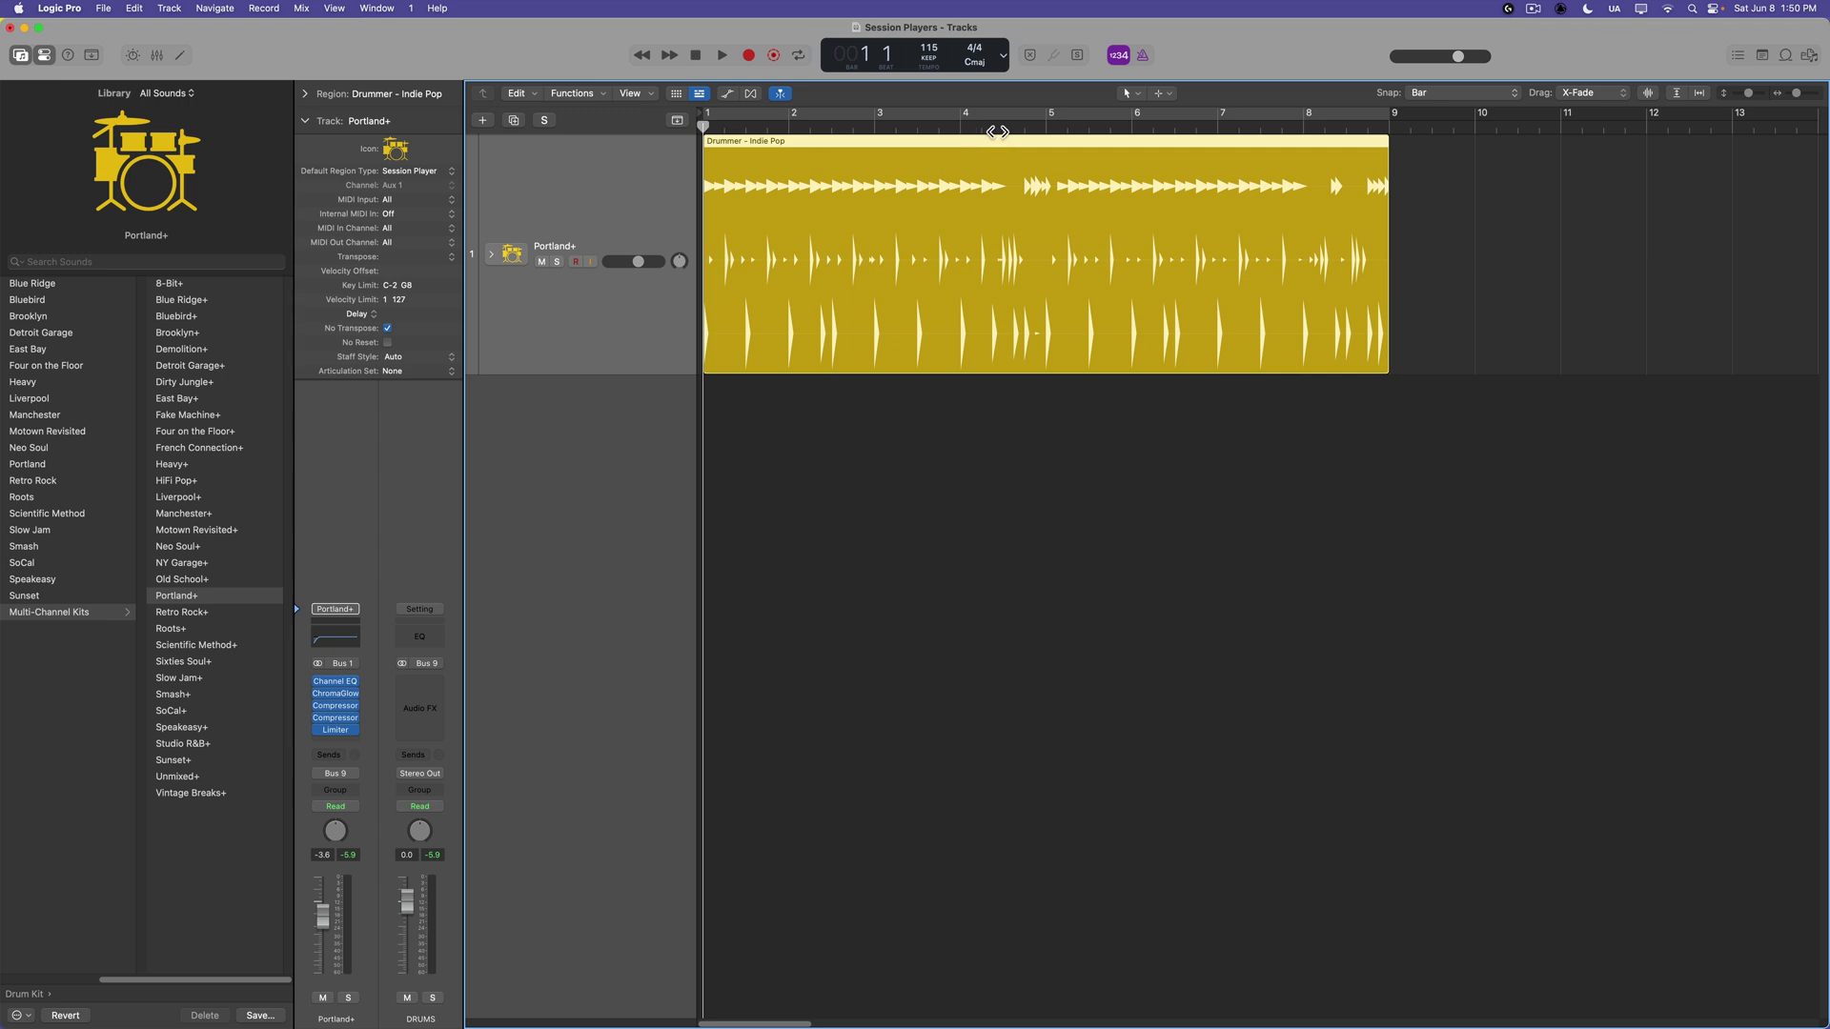
pyautogui.click(1045, 125)
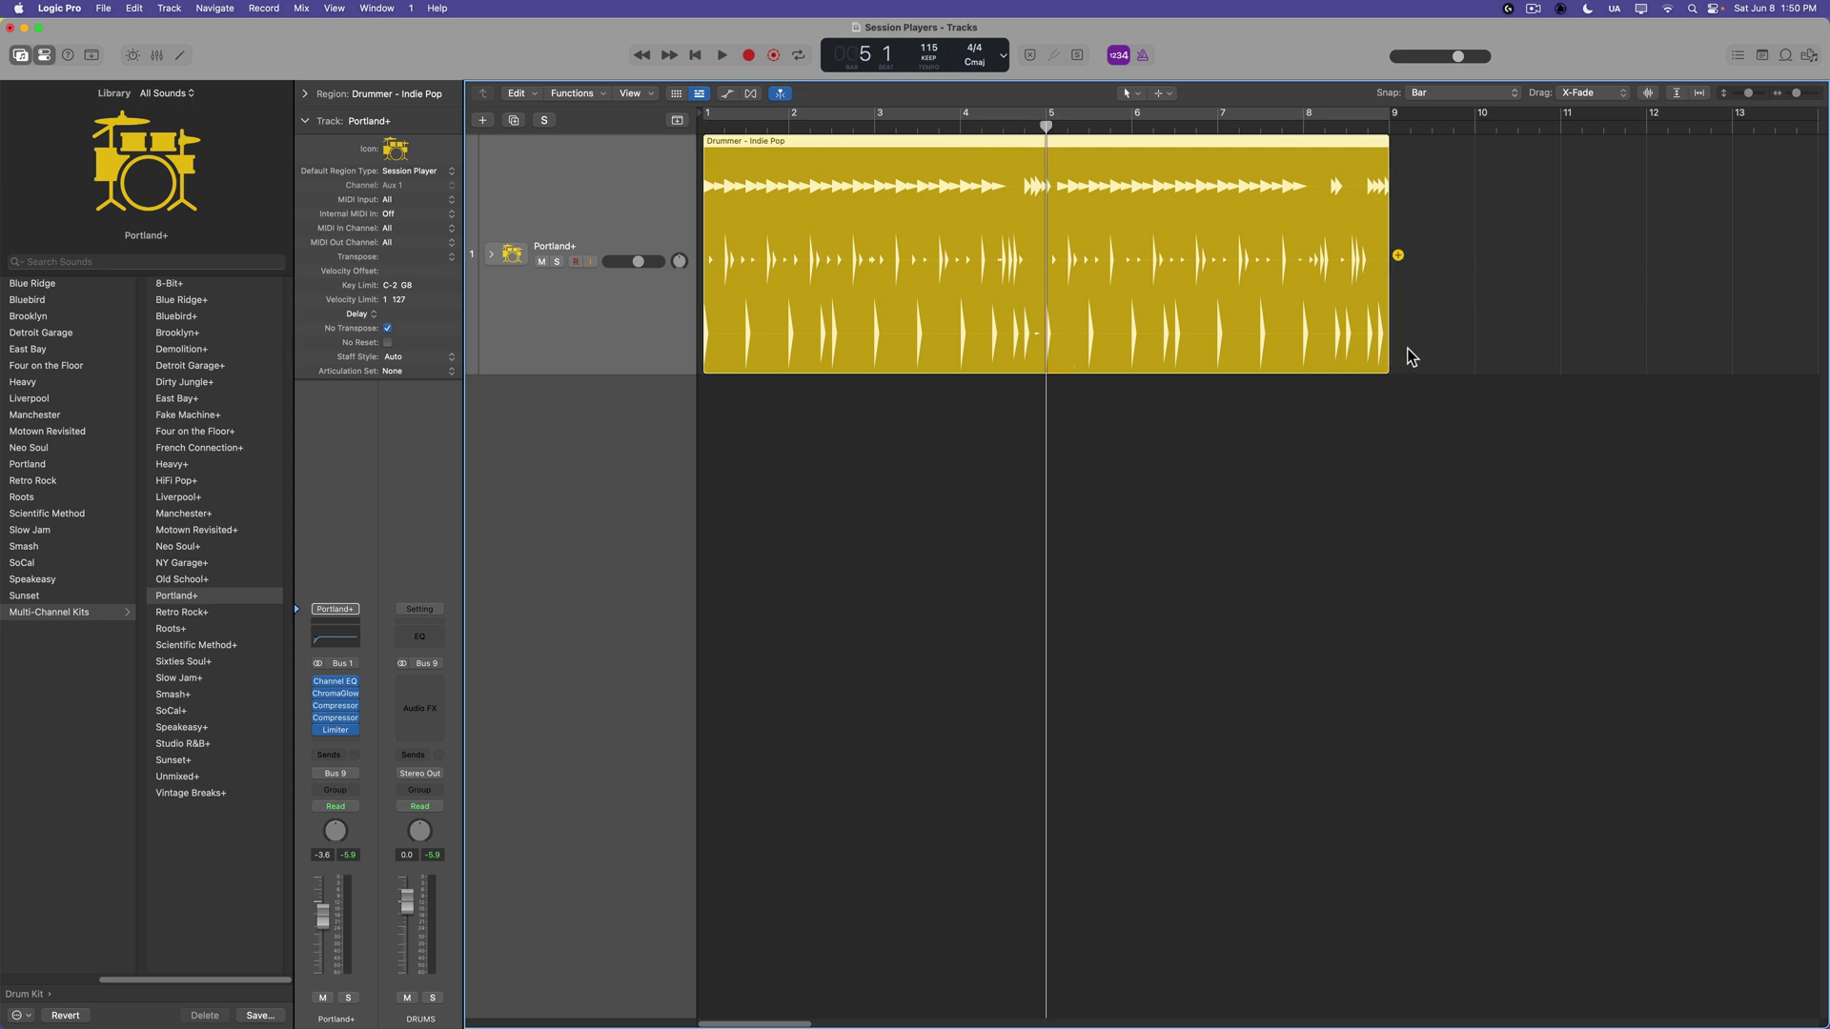
# Trim the drummer region to bar 5, copy it to bars 5–9, and slightly lower the first region's complexity
pyautogui.moveTo(1384, 356); pyautogui.dragTo(1047, 359)
pyautogui.keyDown('alt'); pyautogui.moveTo(861, 253); pyautogui.dragTo(1193, 238); pyautogui.keyUp('alt')
pyautogui.click(811, 249)
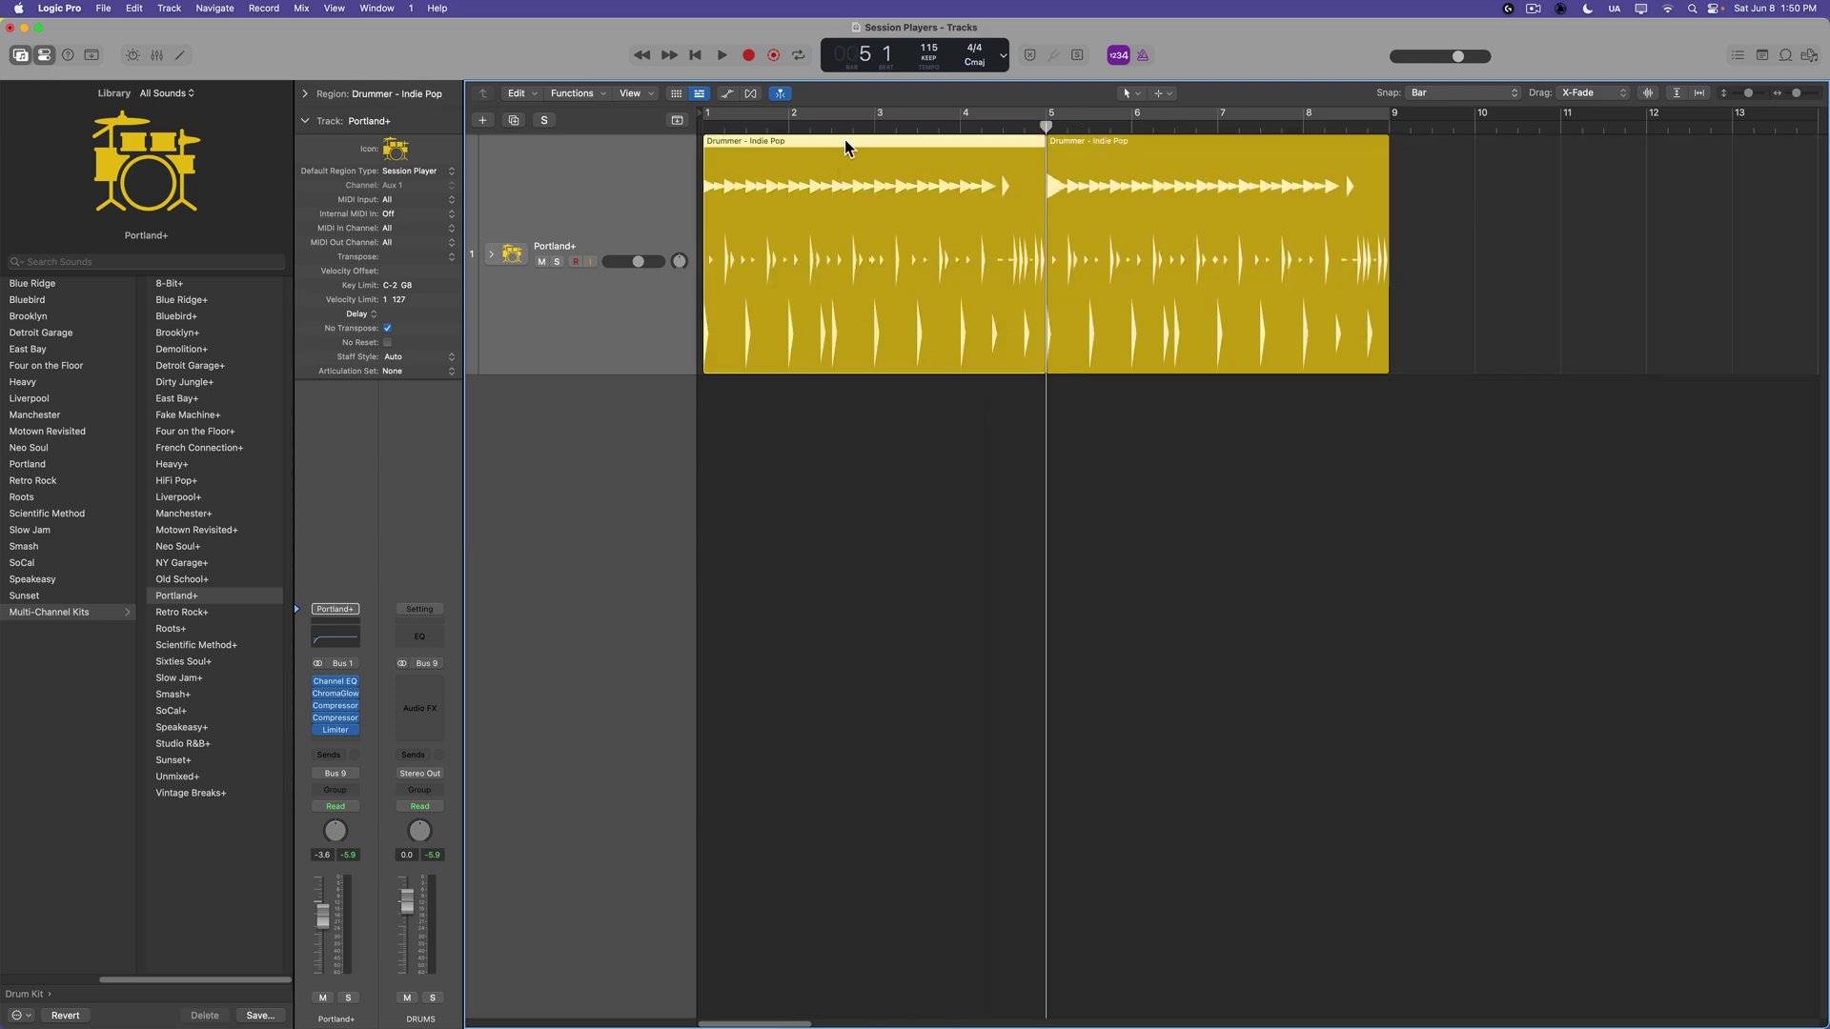
pyautogui.click(845, 134)
pyautogui.doubleClick(845, 224)
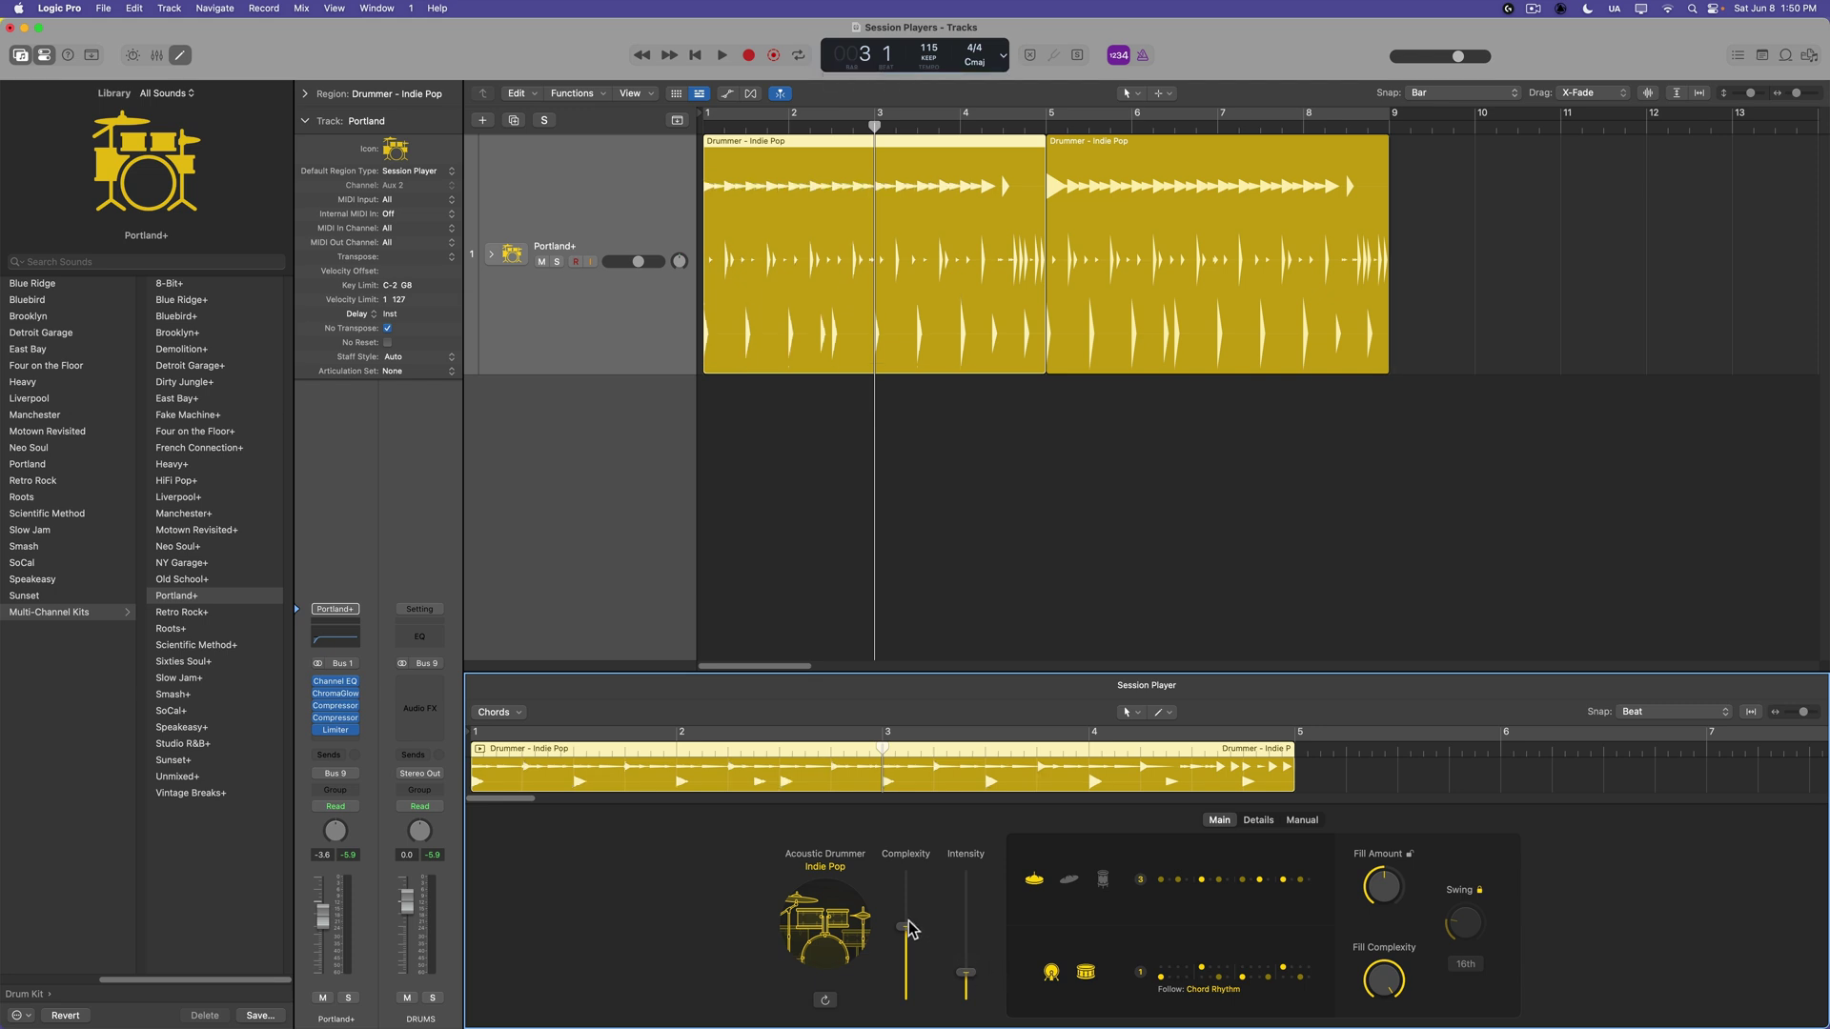
pyautogui.moveTo(908, 957); pyautogui.dragTo(907, 964)
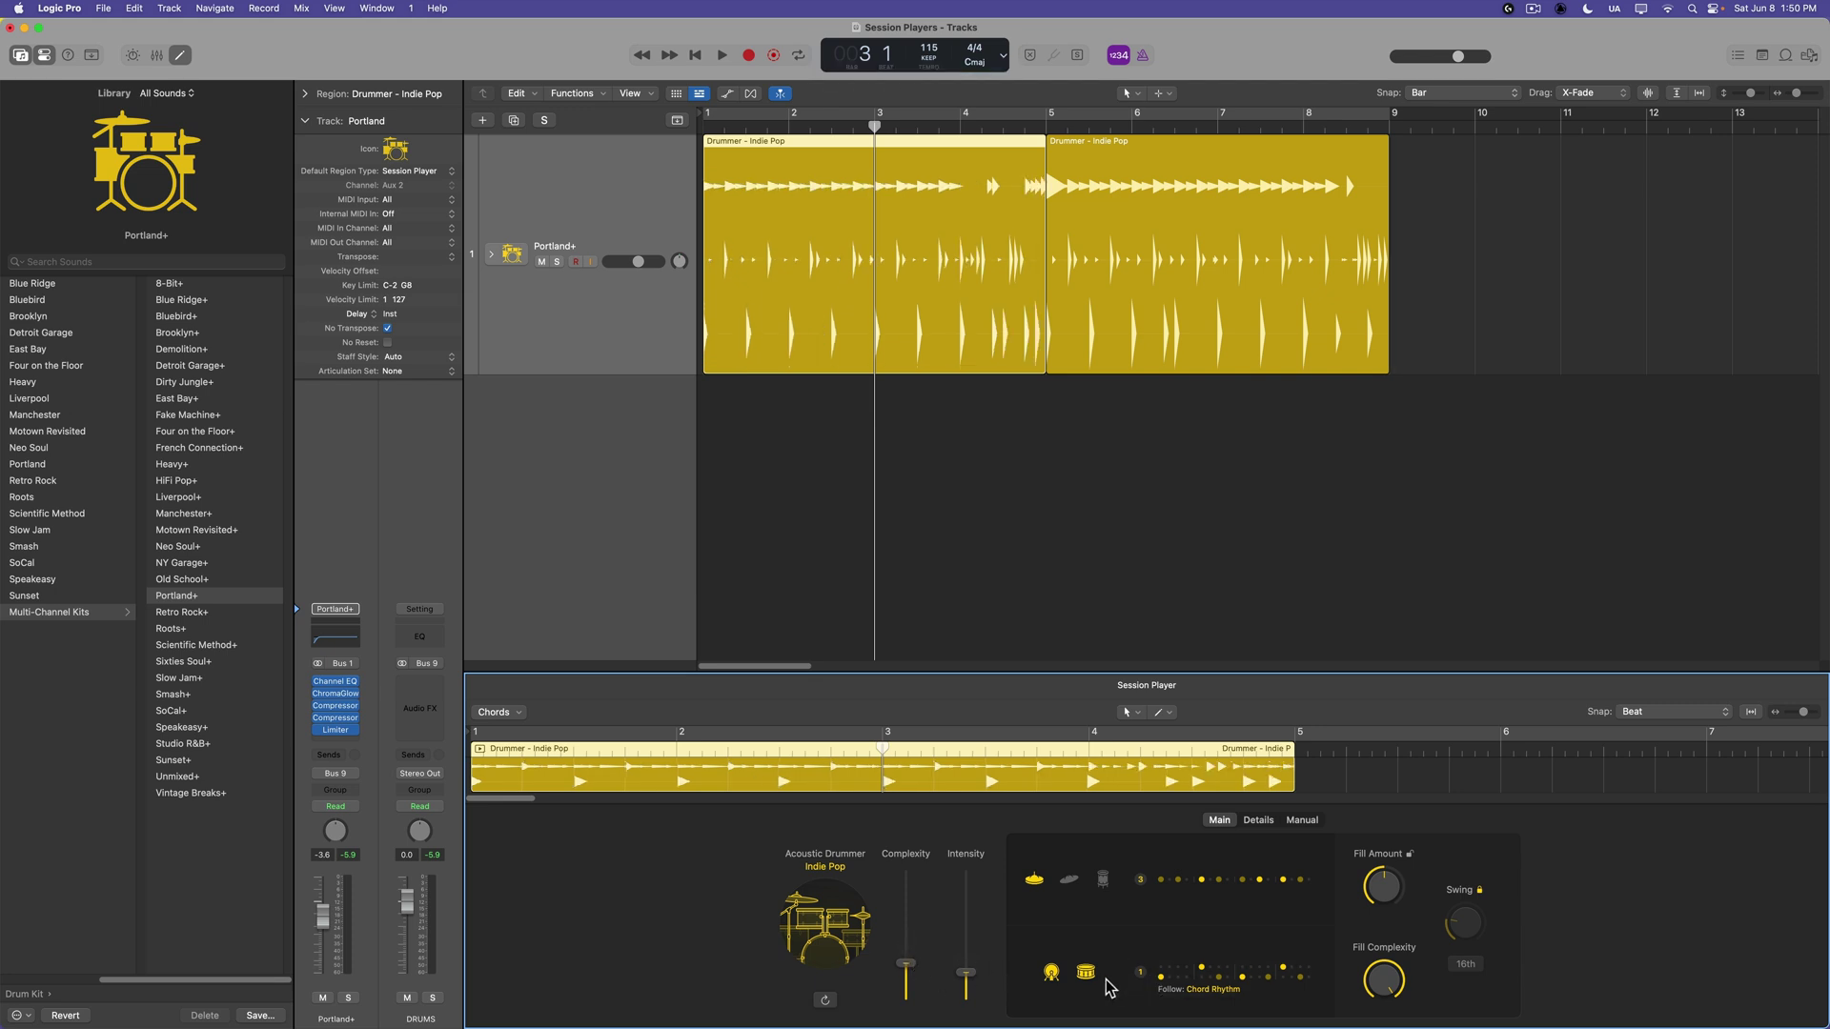
# Play the two Indie Pop regions back from the project start
pyautogui.click(1015, 515)
pyautogui.press('Return')
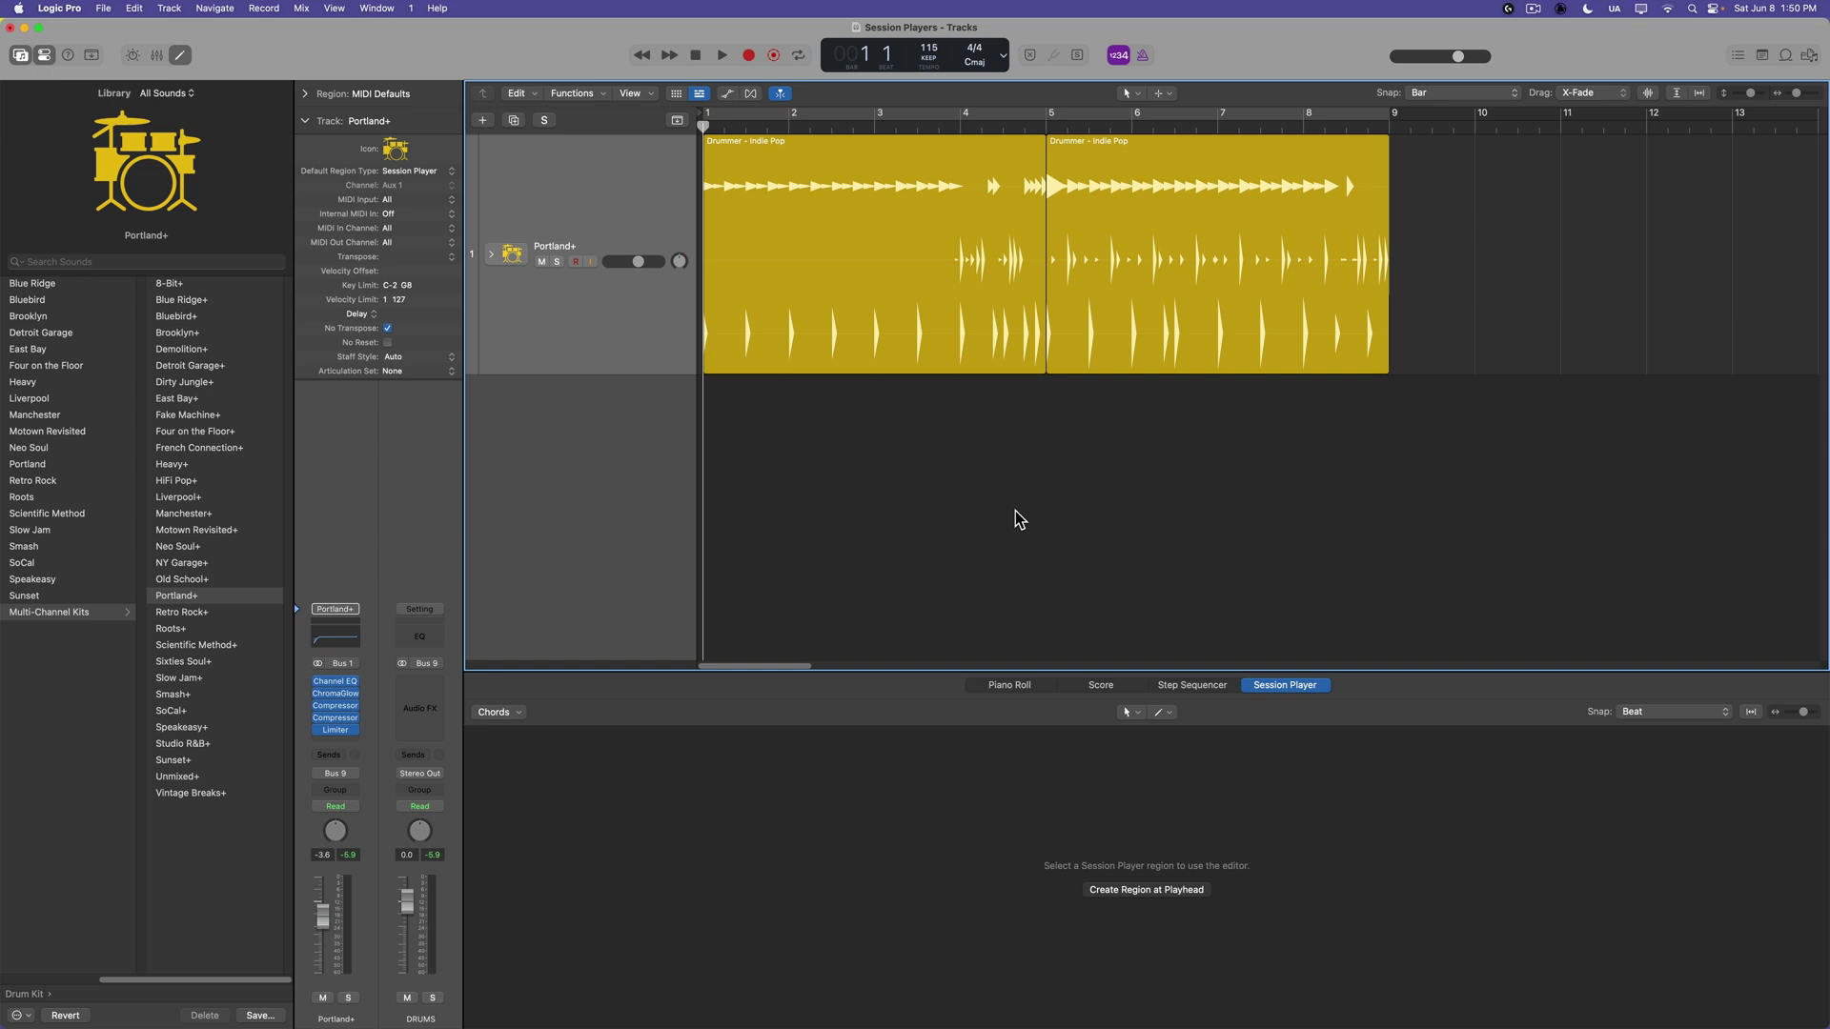
pyautogui.click(1048, 123)
pyautogui.press('Return')
pyautogui.press('space')
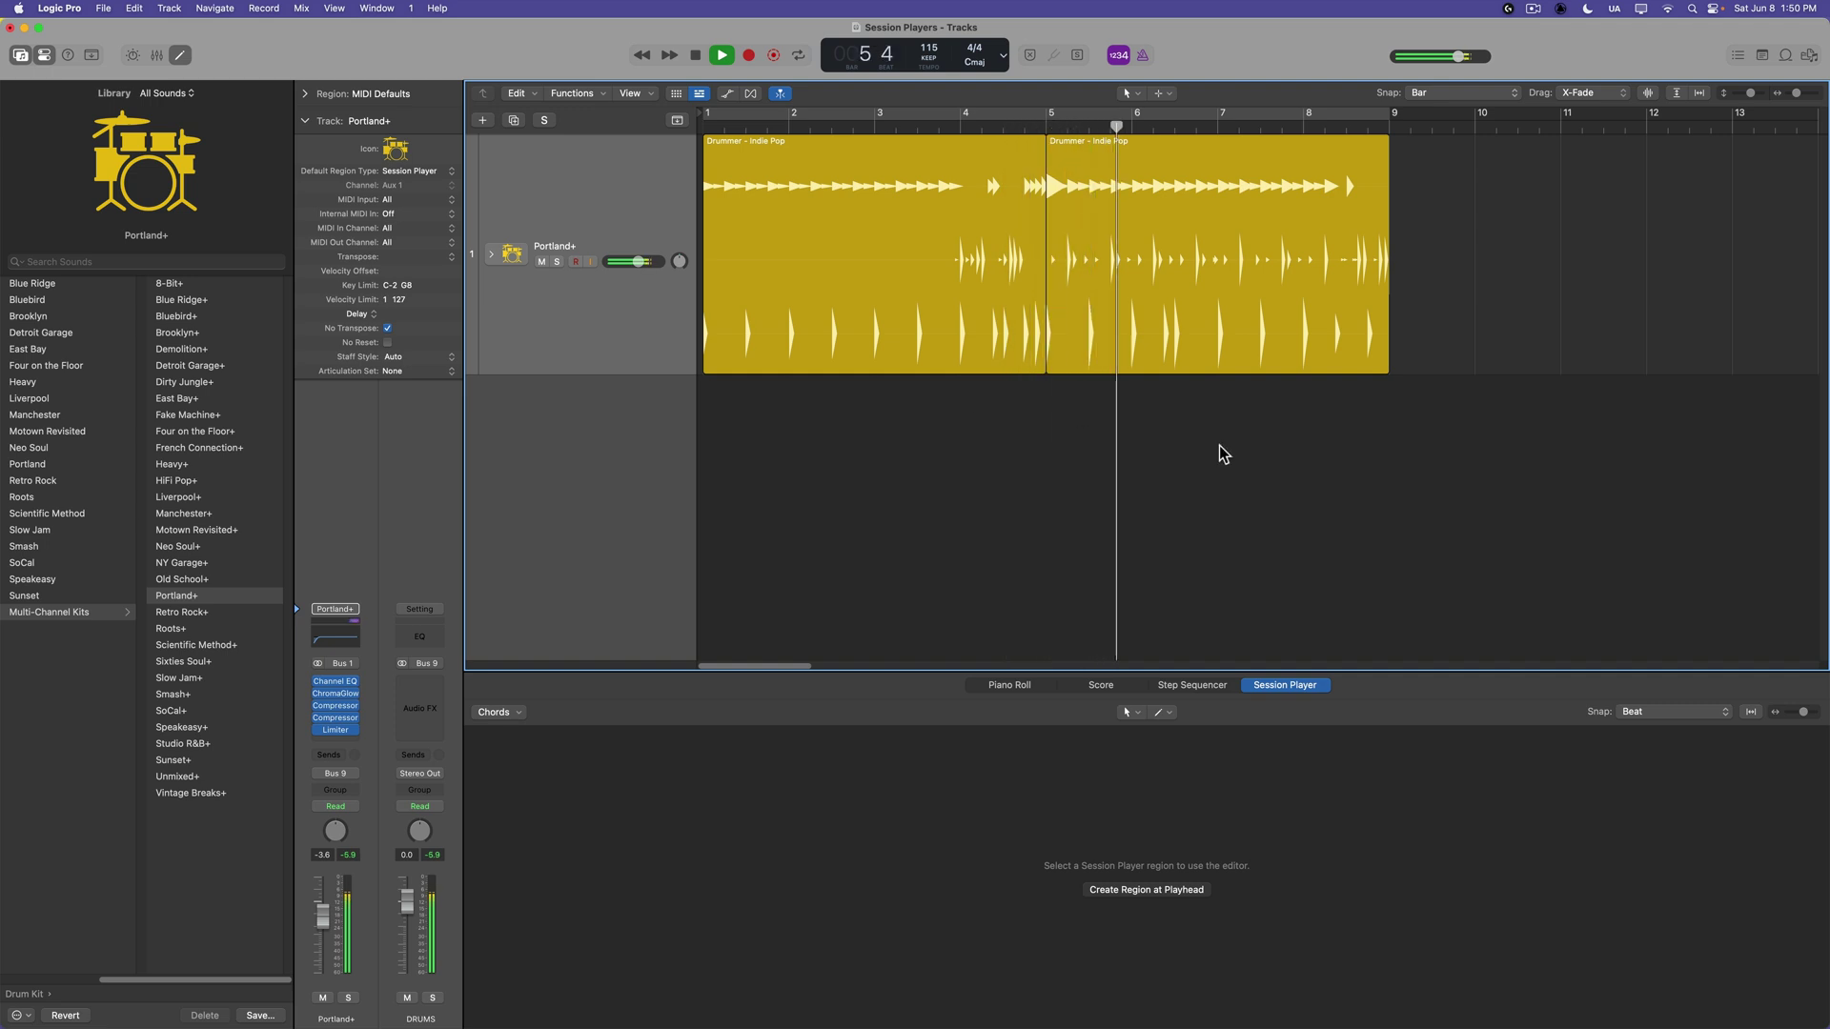
pyautogui.hscroll(5, 1220, 444)
# Extend the second Indie Pop region to bar 13 and zoom out over the whole arrangement during playback
pyautogui.moveTo(1132, 365)
pyautogui.moveTo(1104, 348); pyautogui.dragTo(1450, 347)
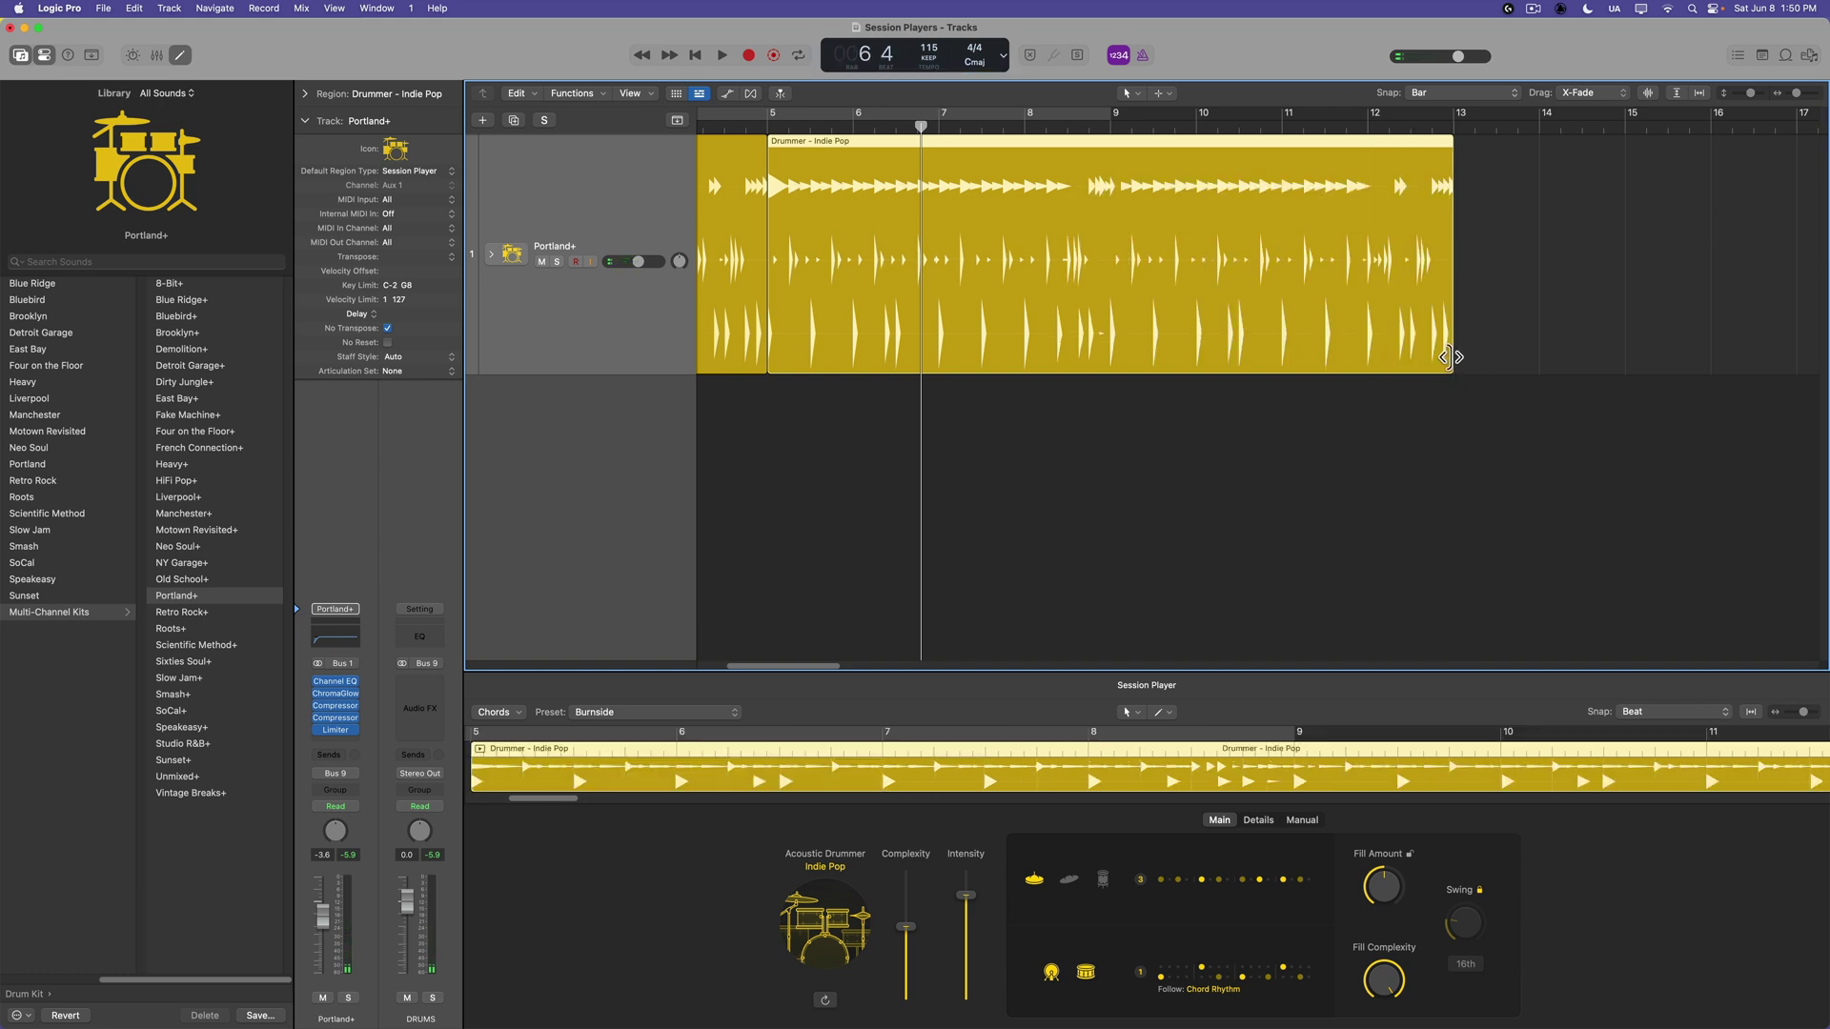
pyautogui.click(1197, 518)
pyautogui.press('space')
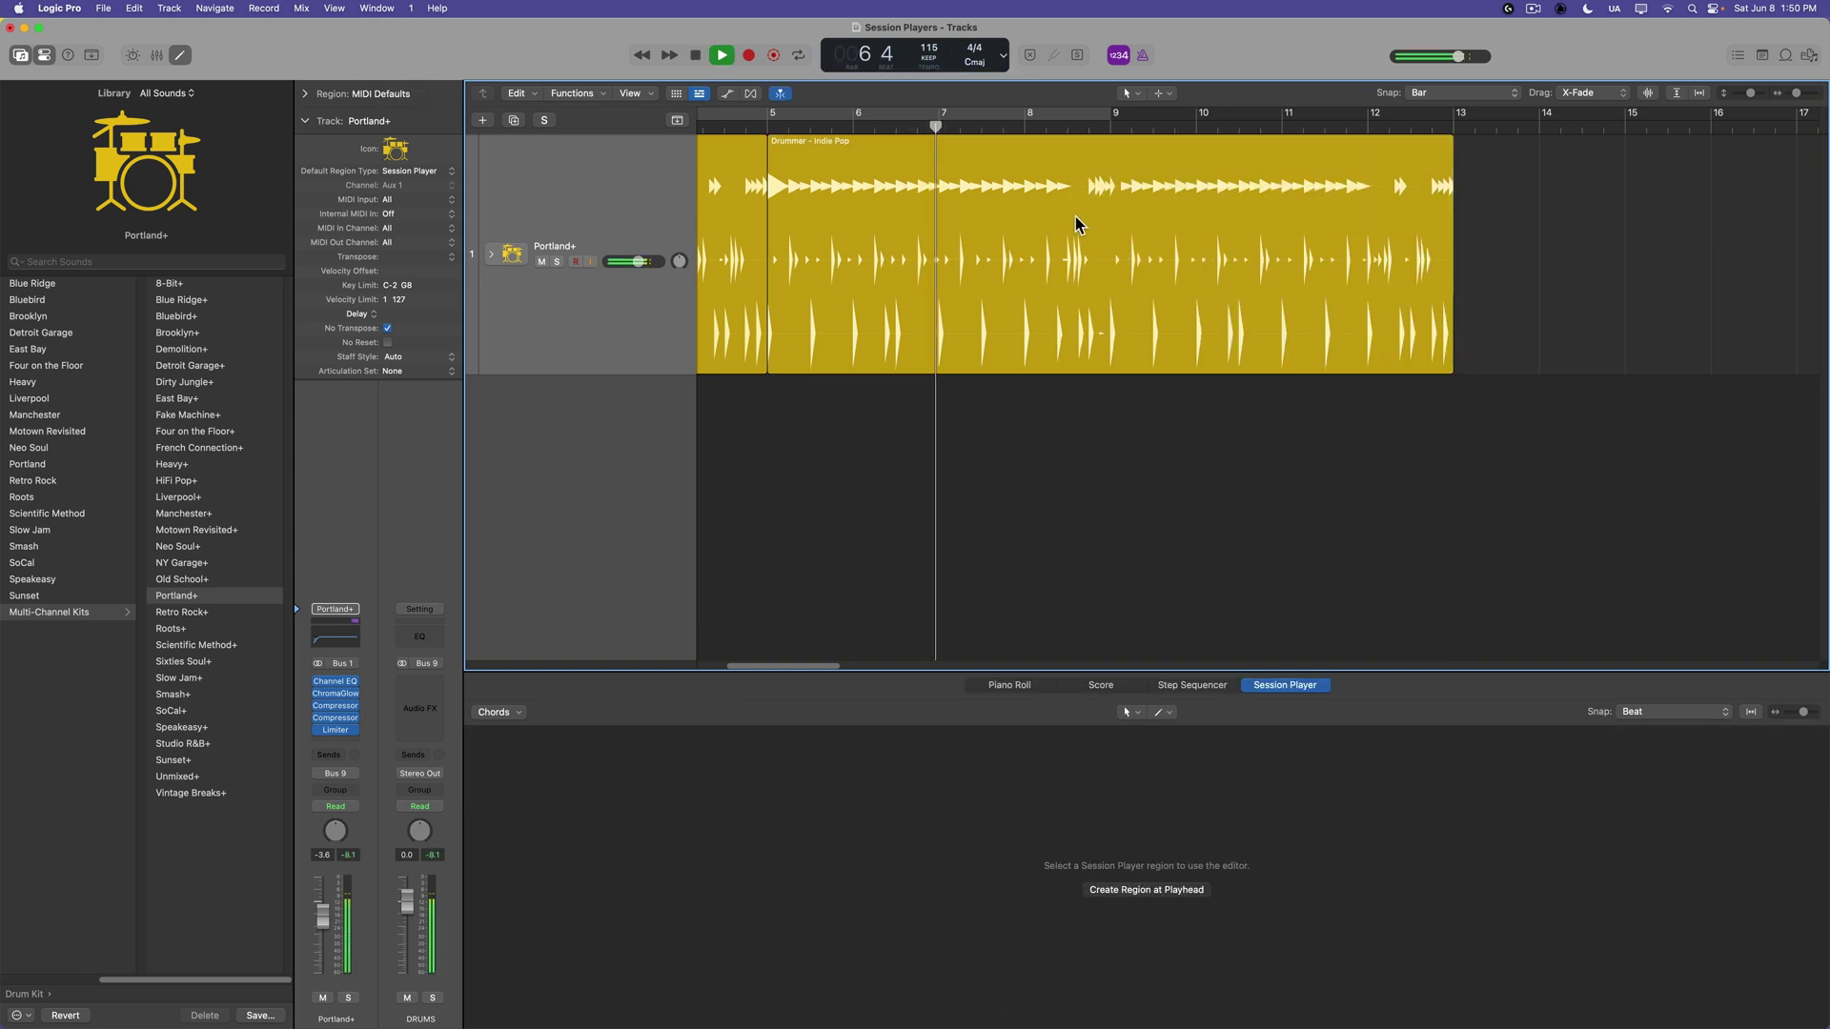
pyautogui.click(1077, 225)
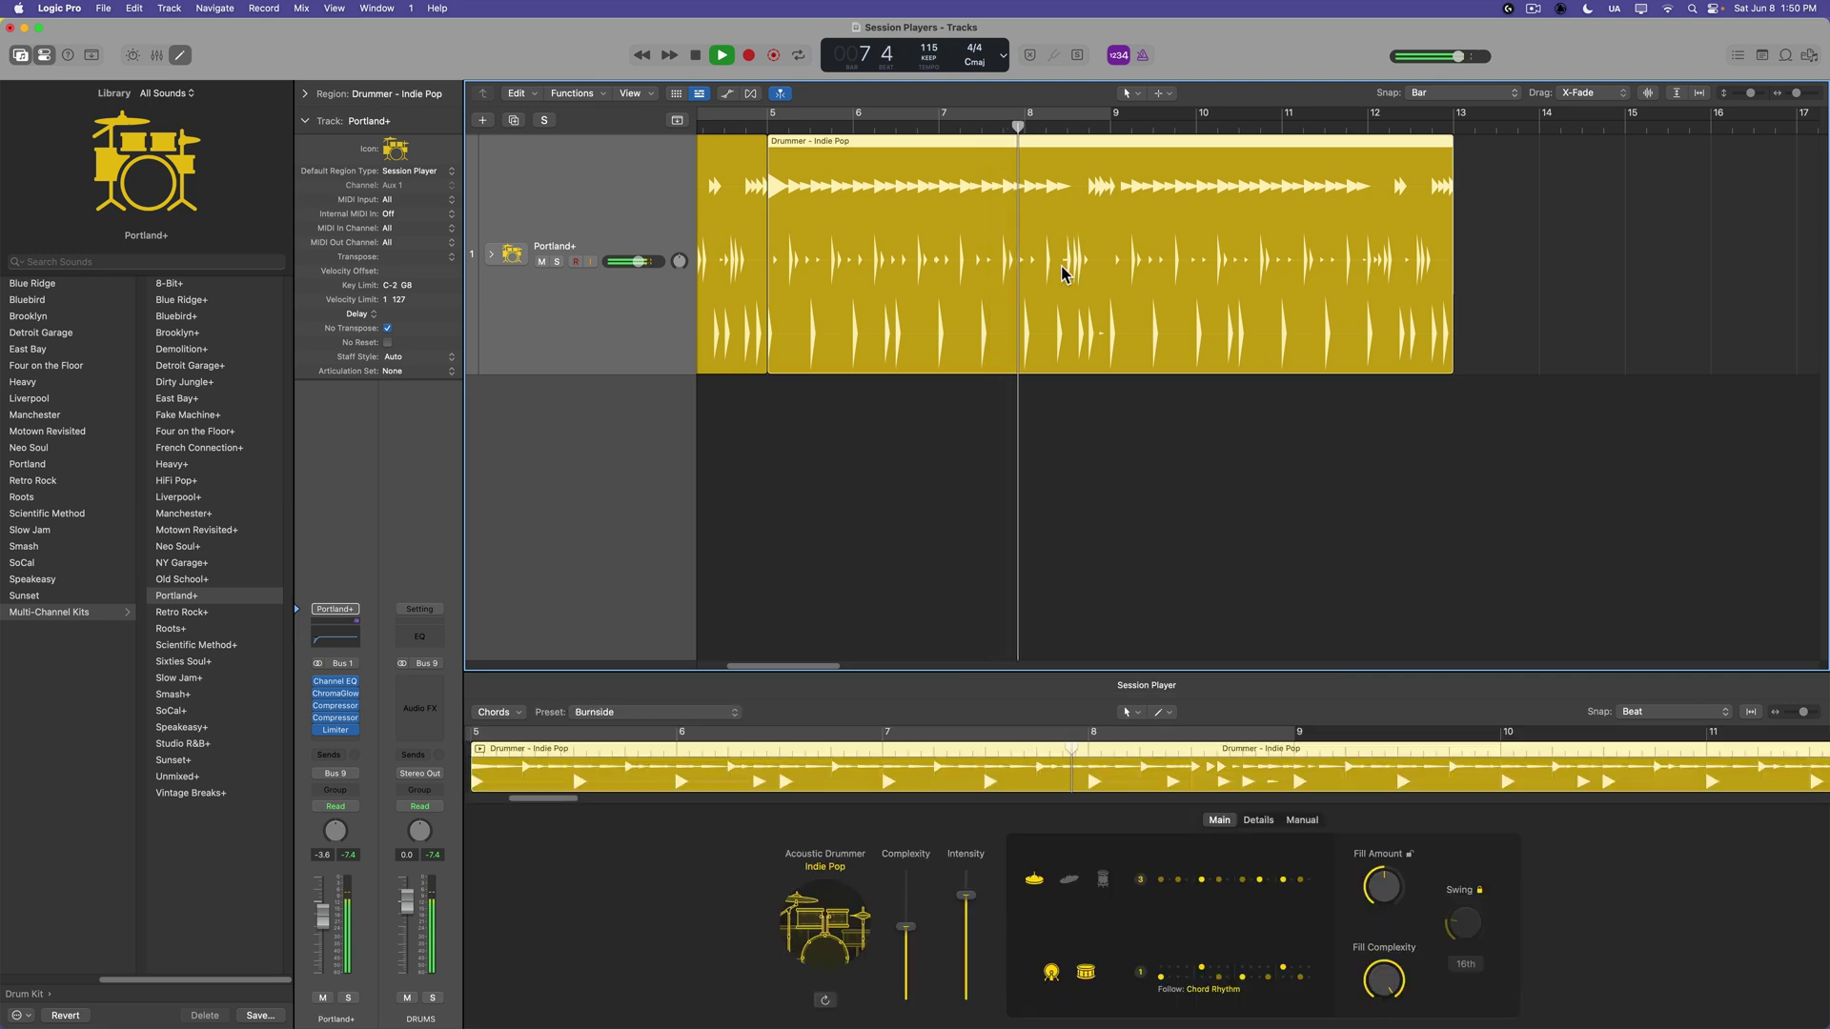
pyautogui.press('super+Left')
pyautogui.press('super+Left')
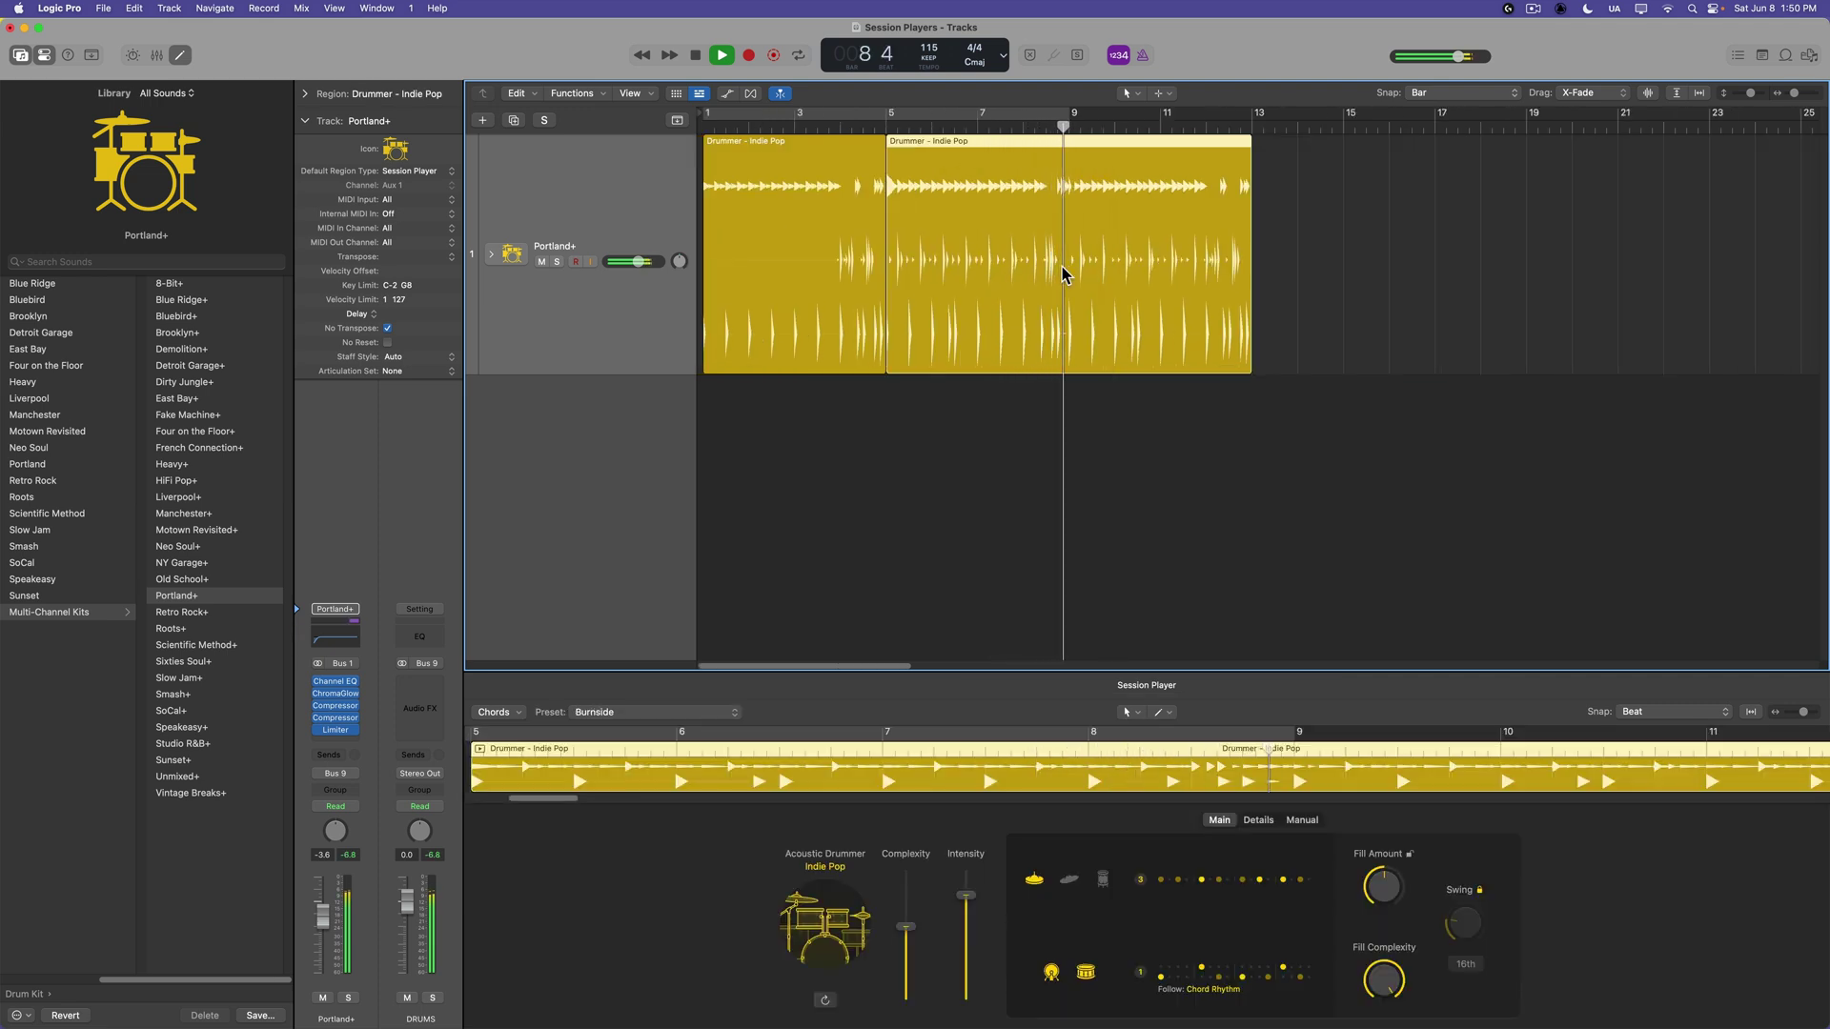
pyautogui.click(1106, 400)
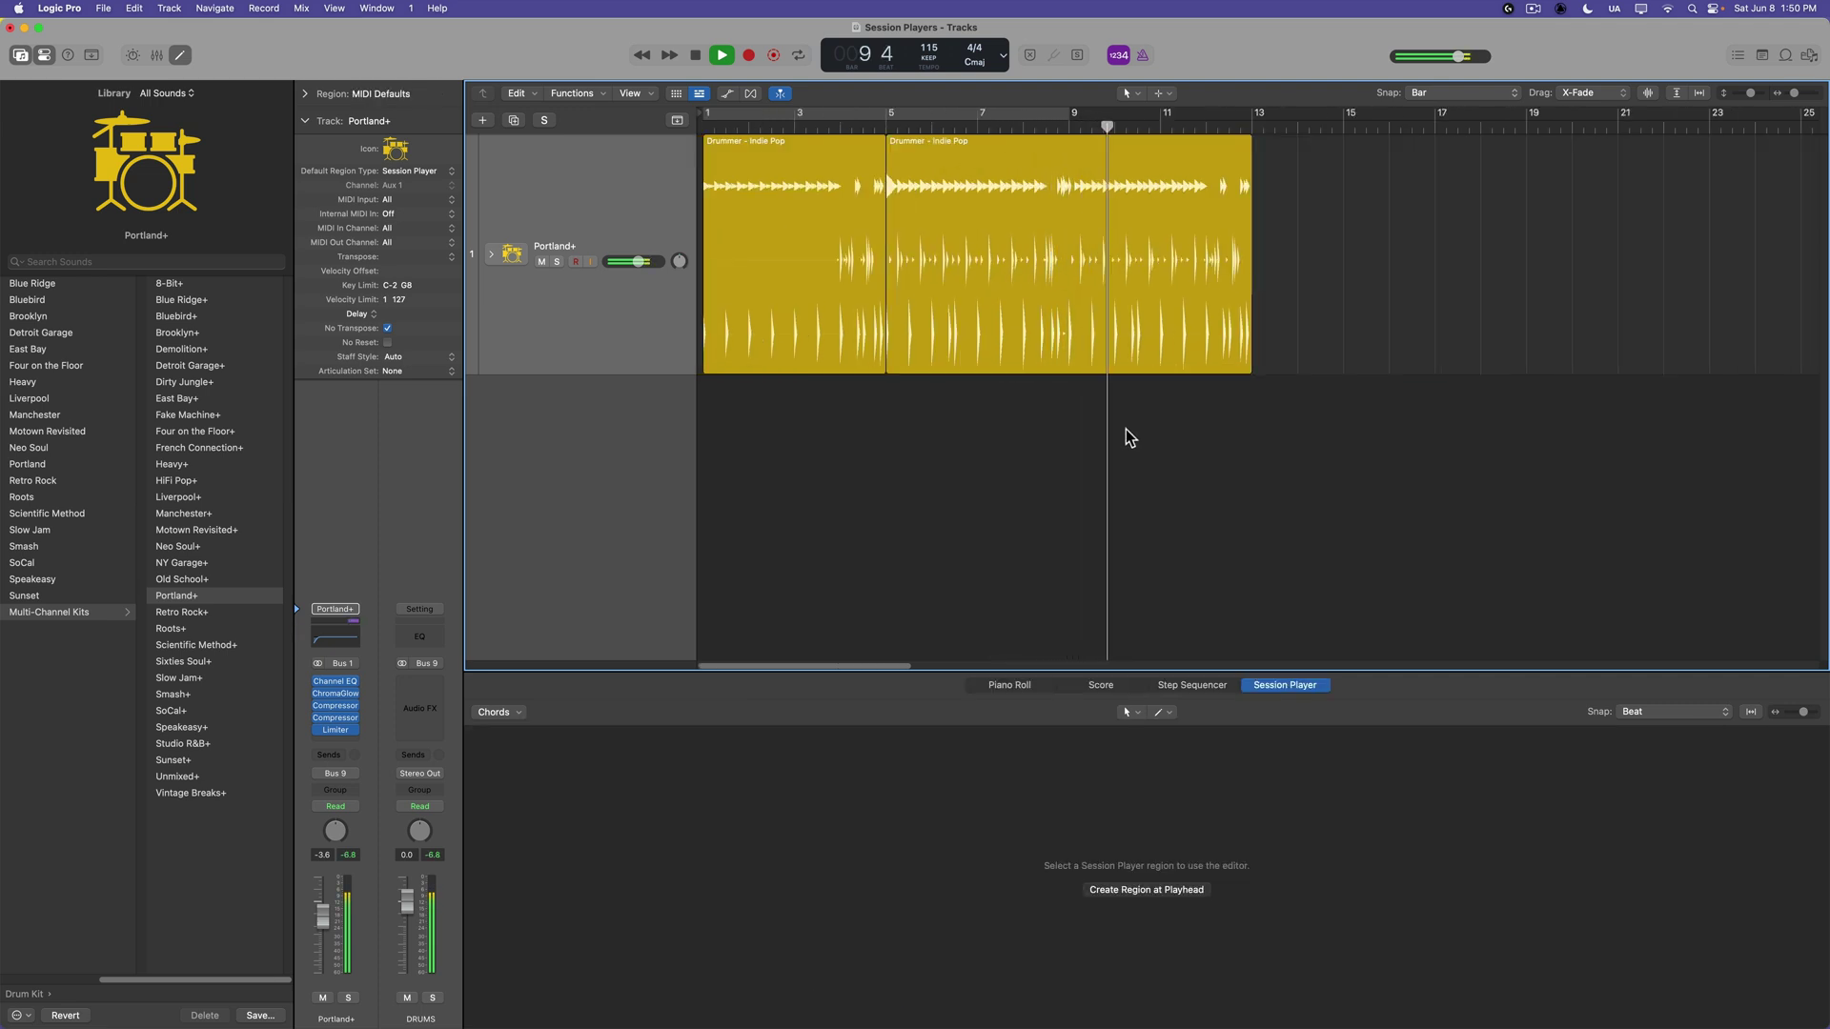
pyautogui.press('space')
# Copy the drummer region to bars 13–21, cycle it, and switch its top groove to cymbal
pyautogui.moveTo(975, 215); pyautogui.dragTo(1368, 314)
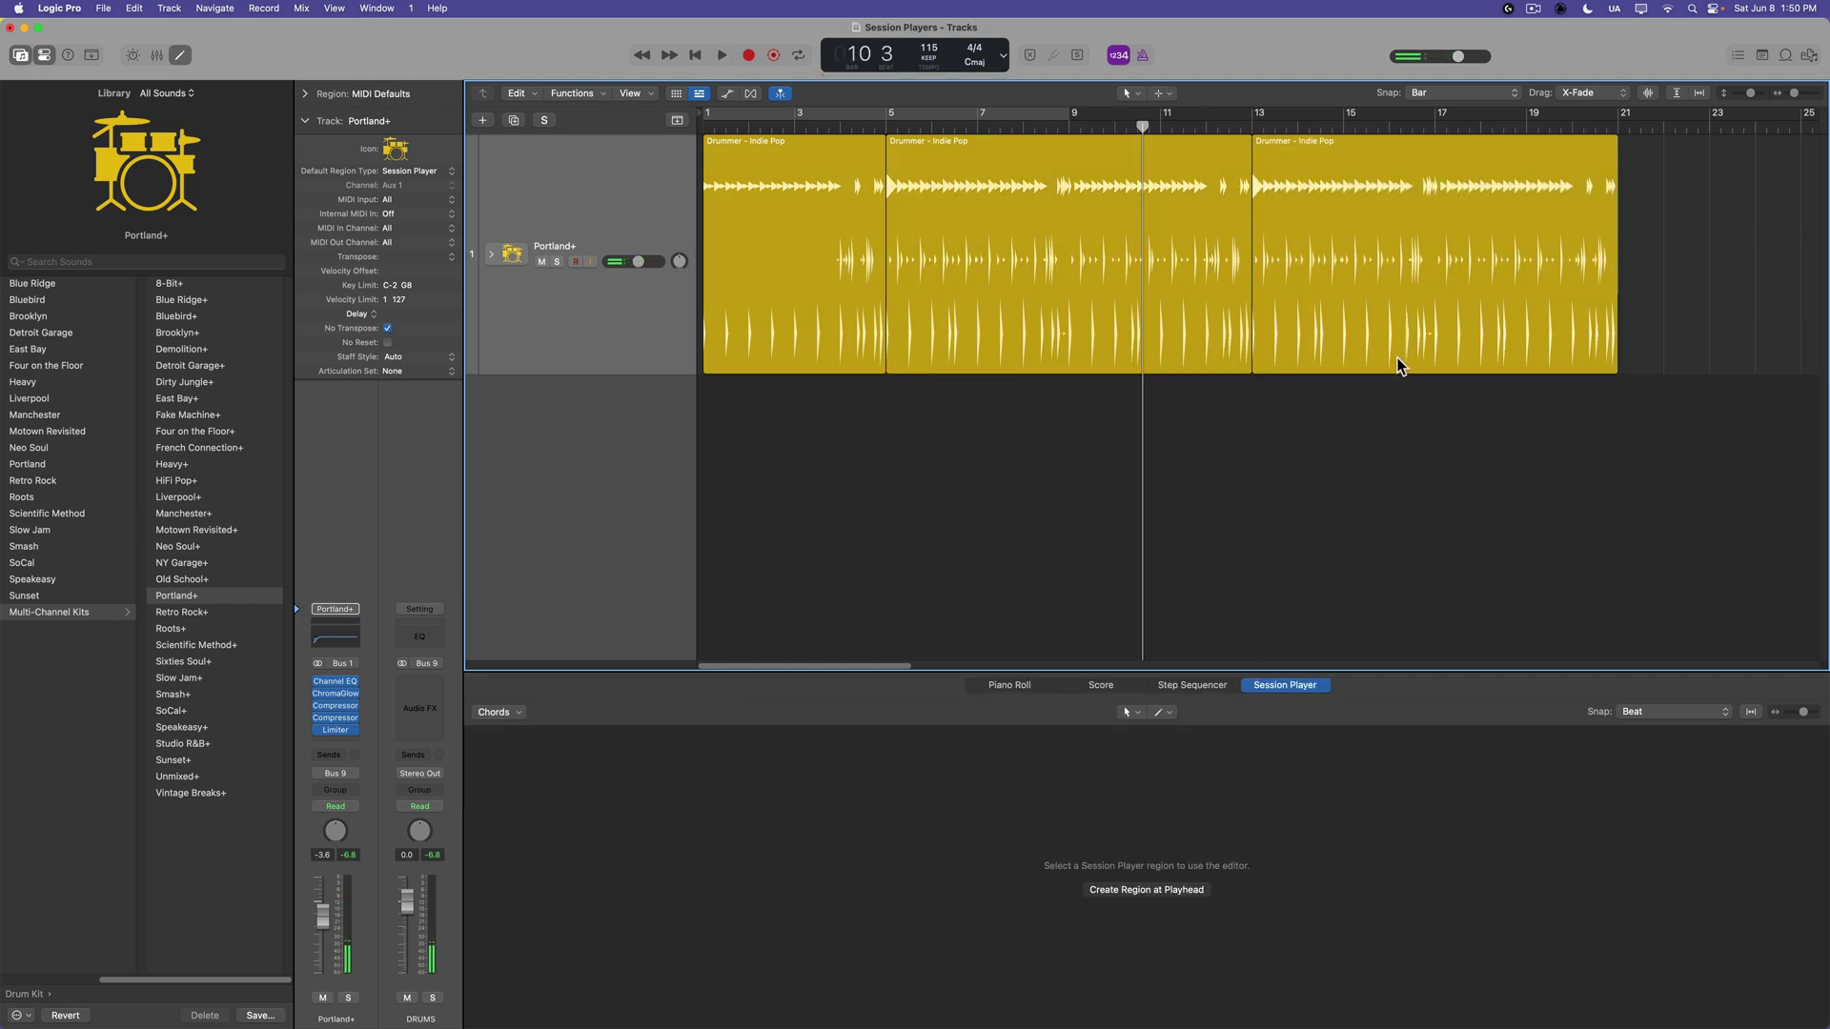
pyautogui.press('super+u')
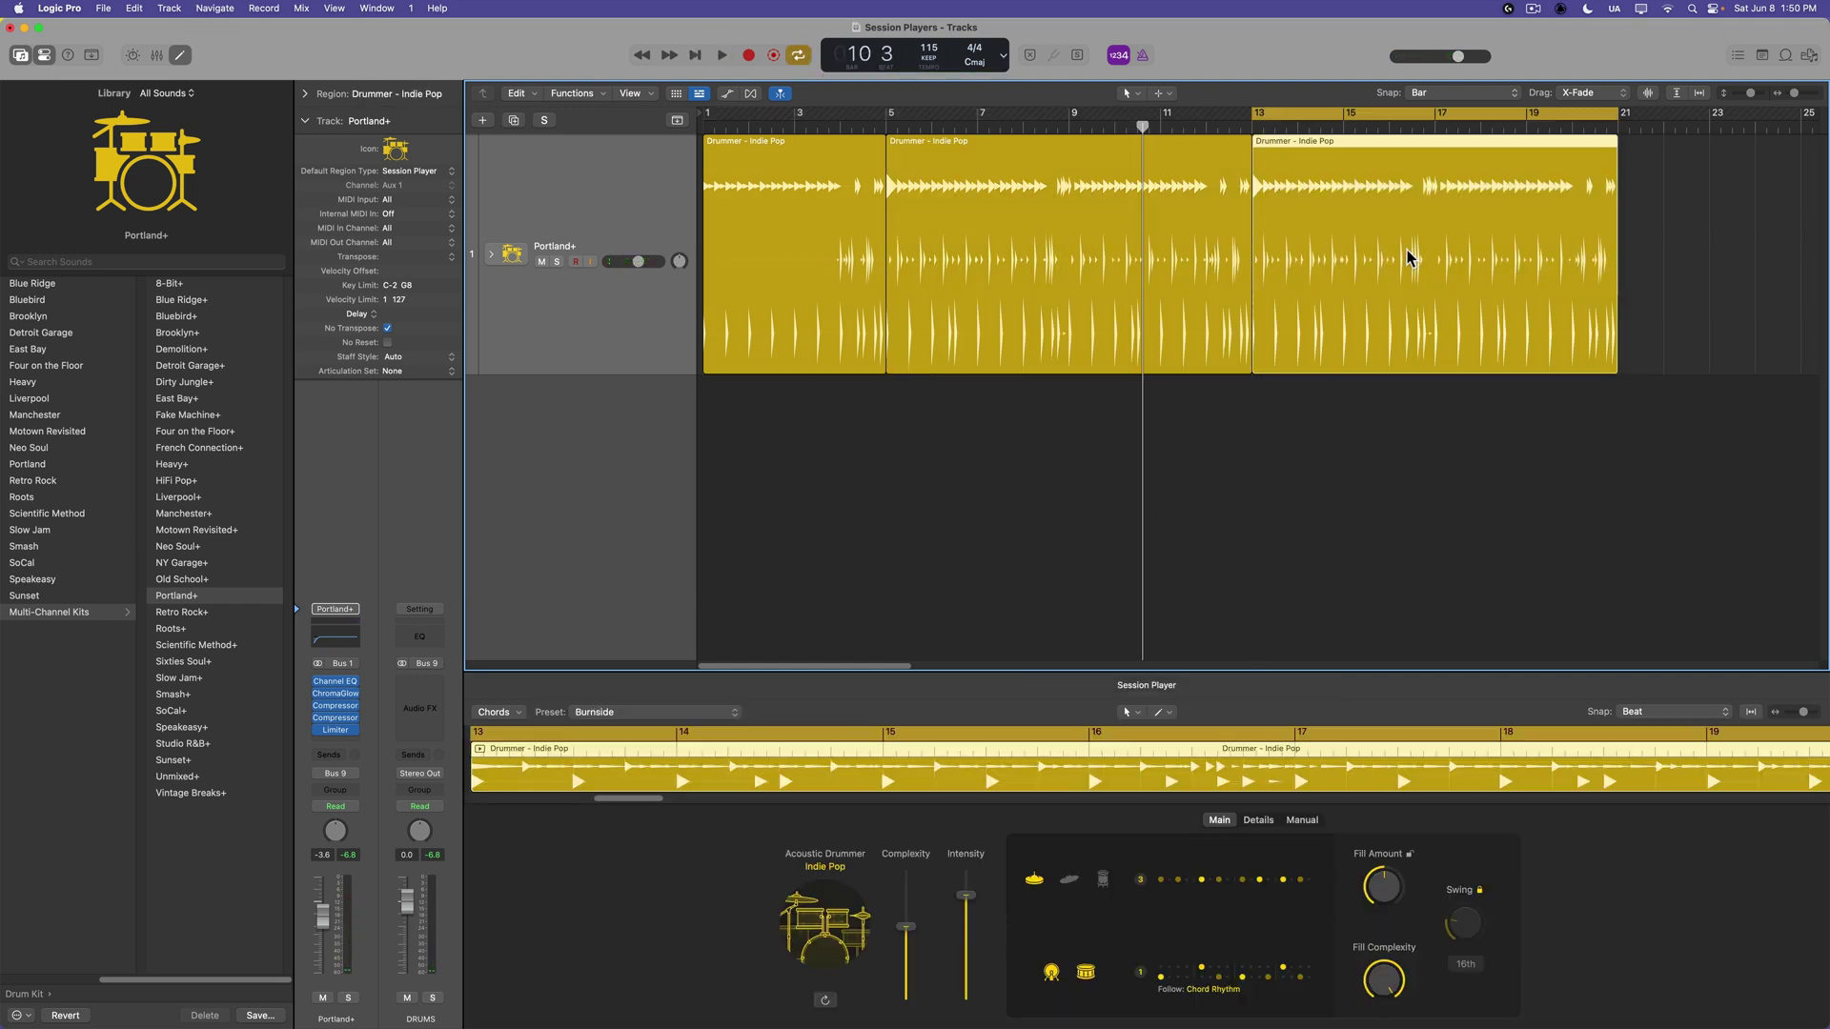
pyautogui.click(1071, 881)
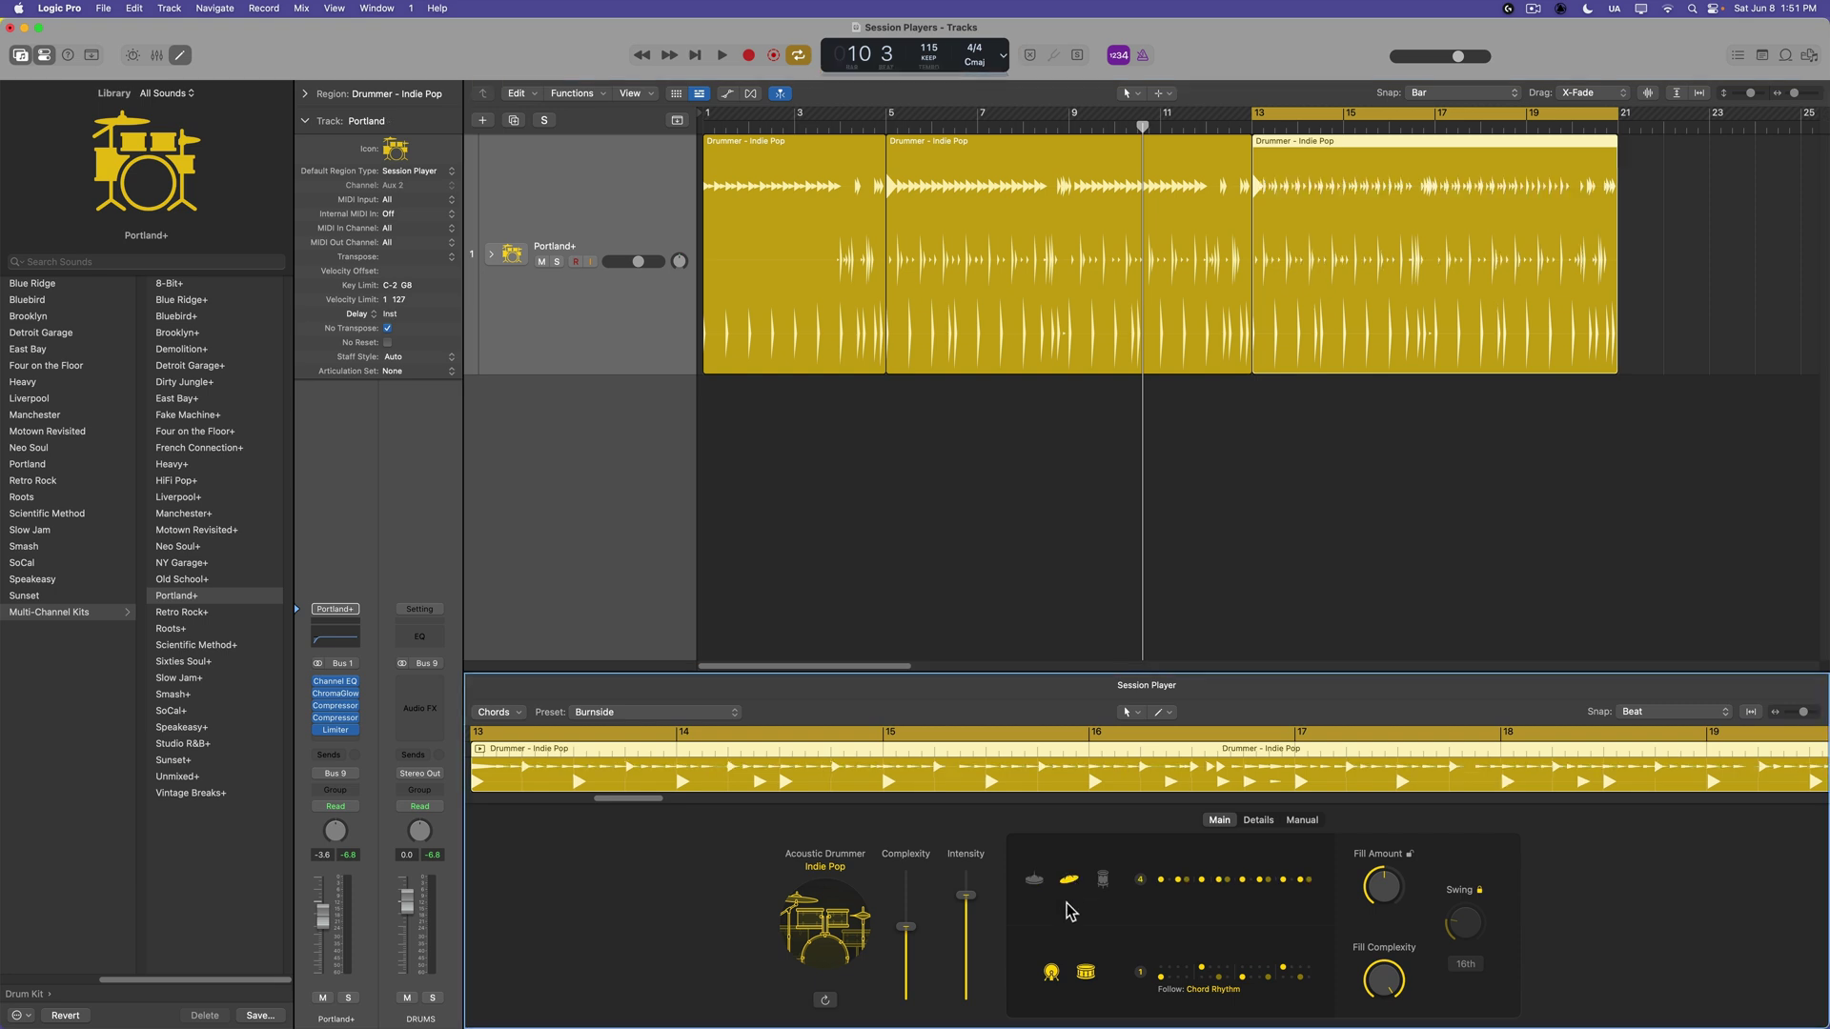
pyautogui.press('space')
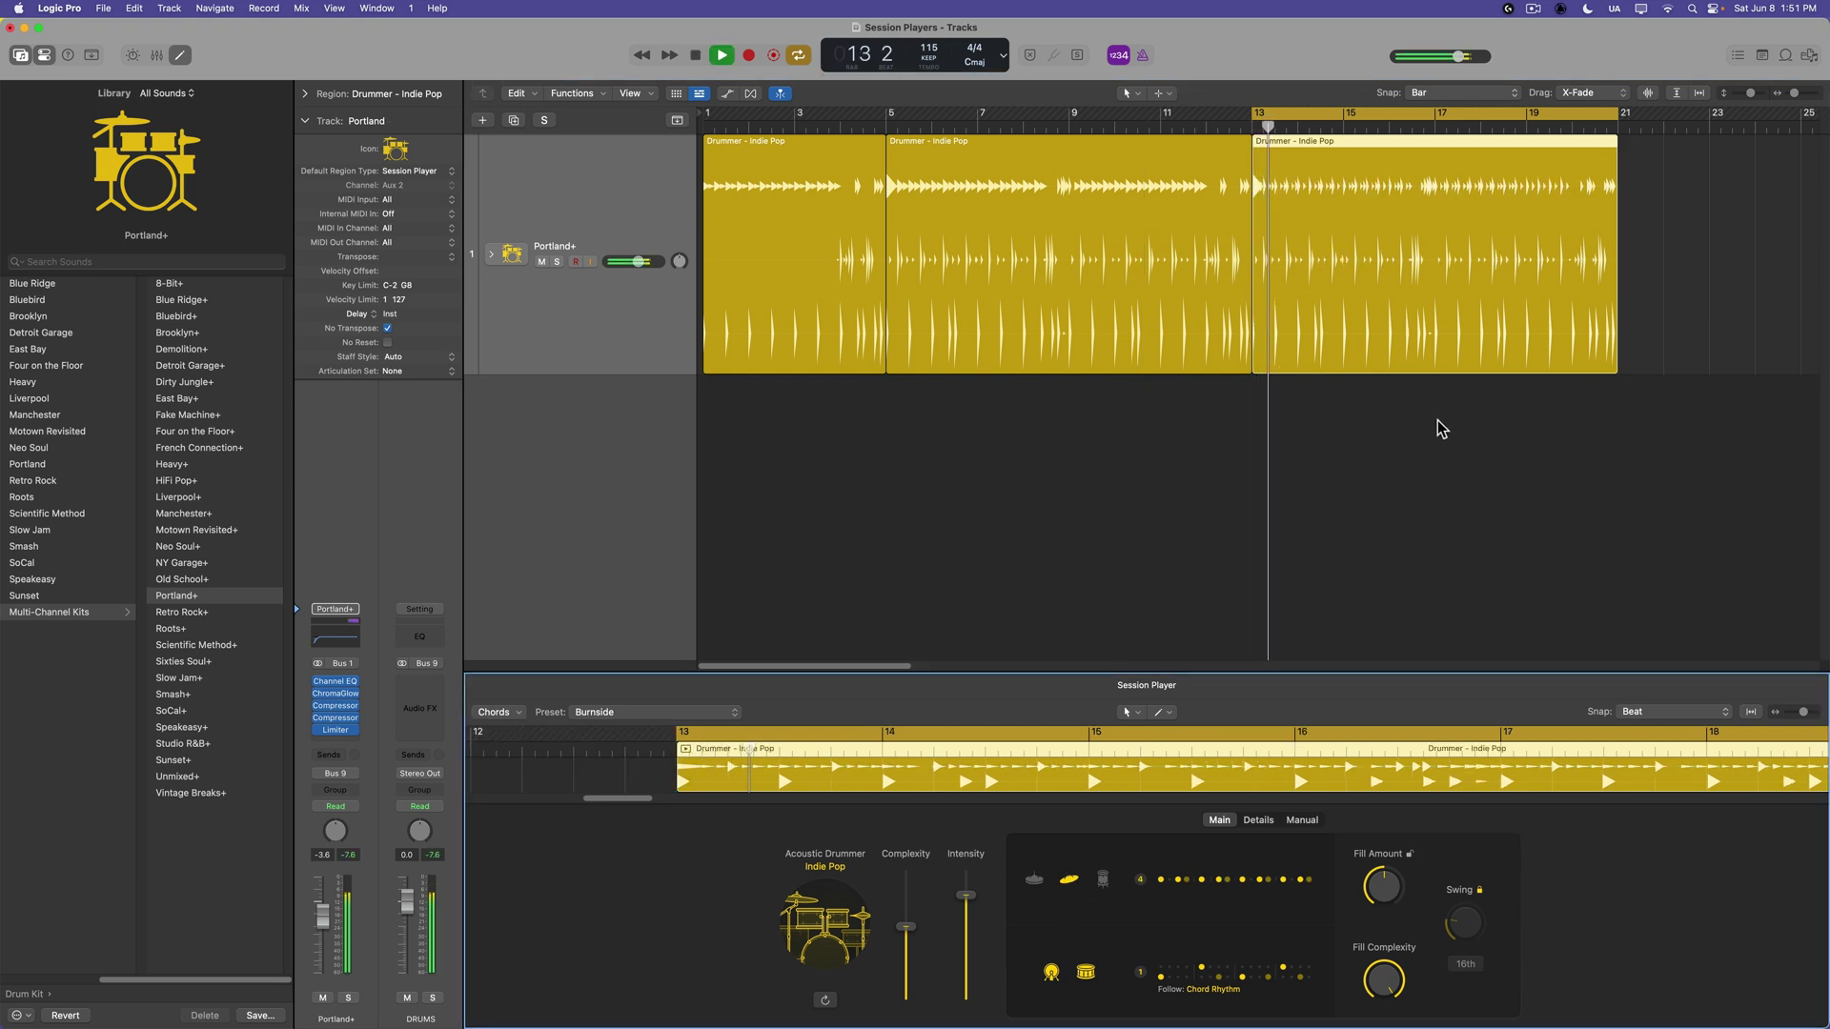
# Set the cymbal groove to pattern 2 and zoom to fit the third region
pyautogui.click(1225, 877)
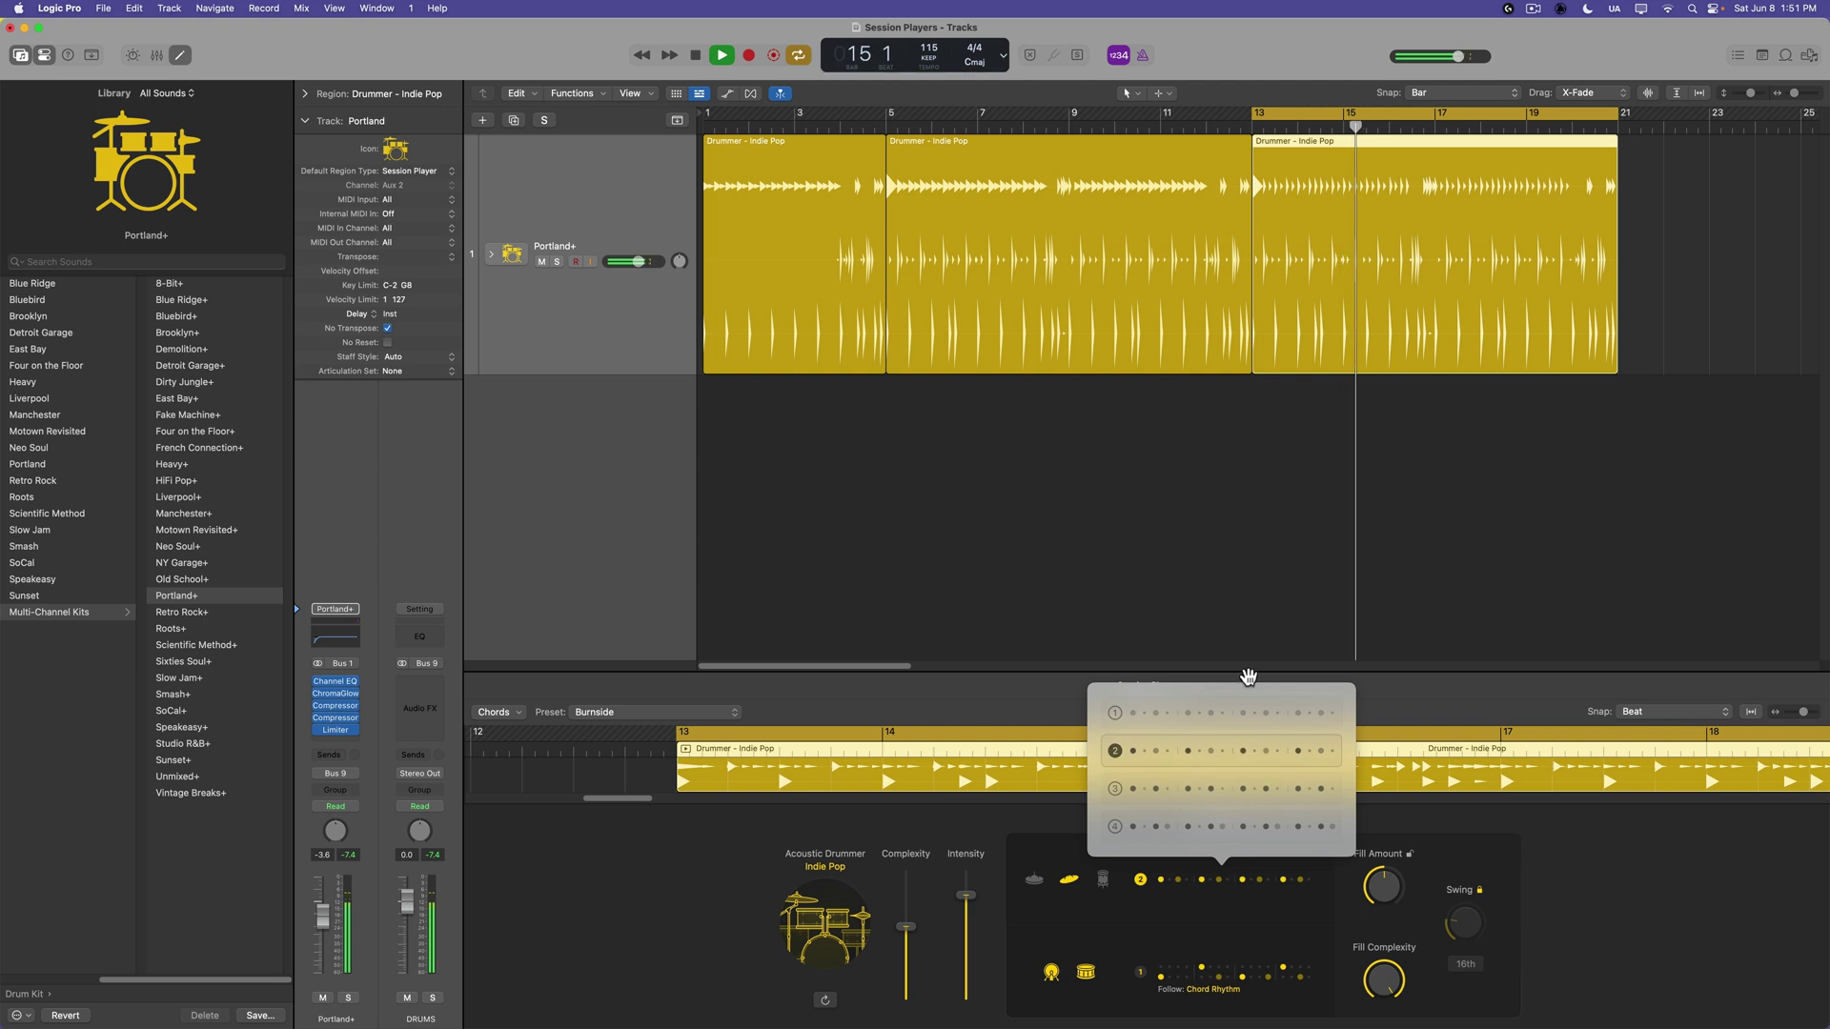
pyautogui.click(1575, 484)
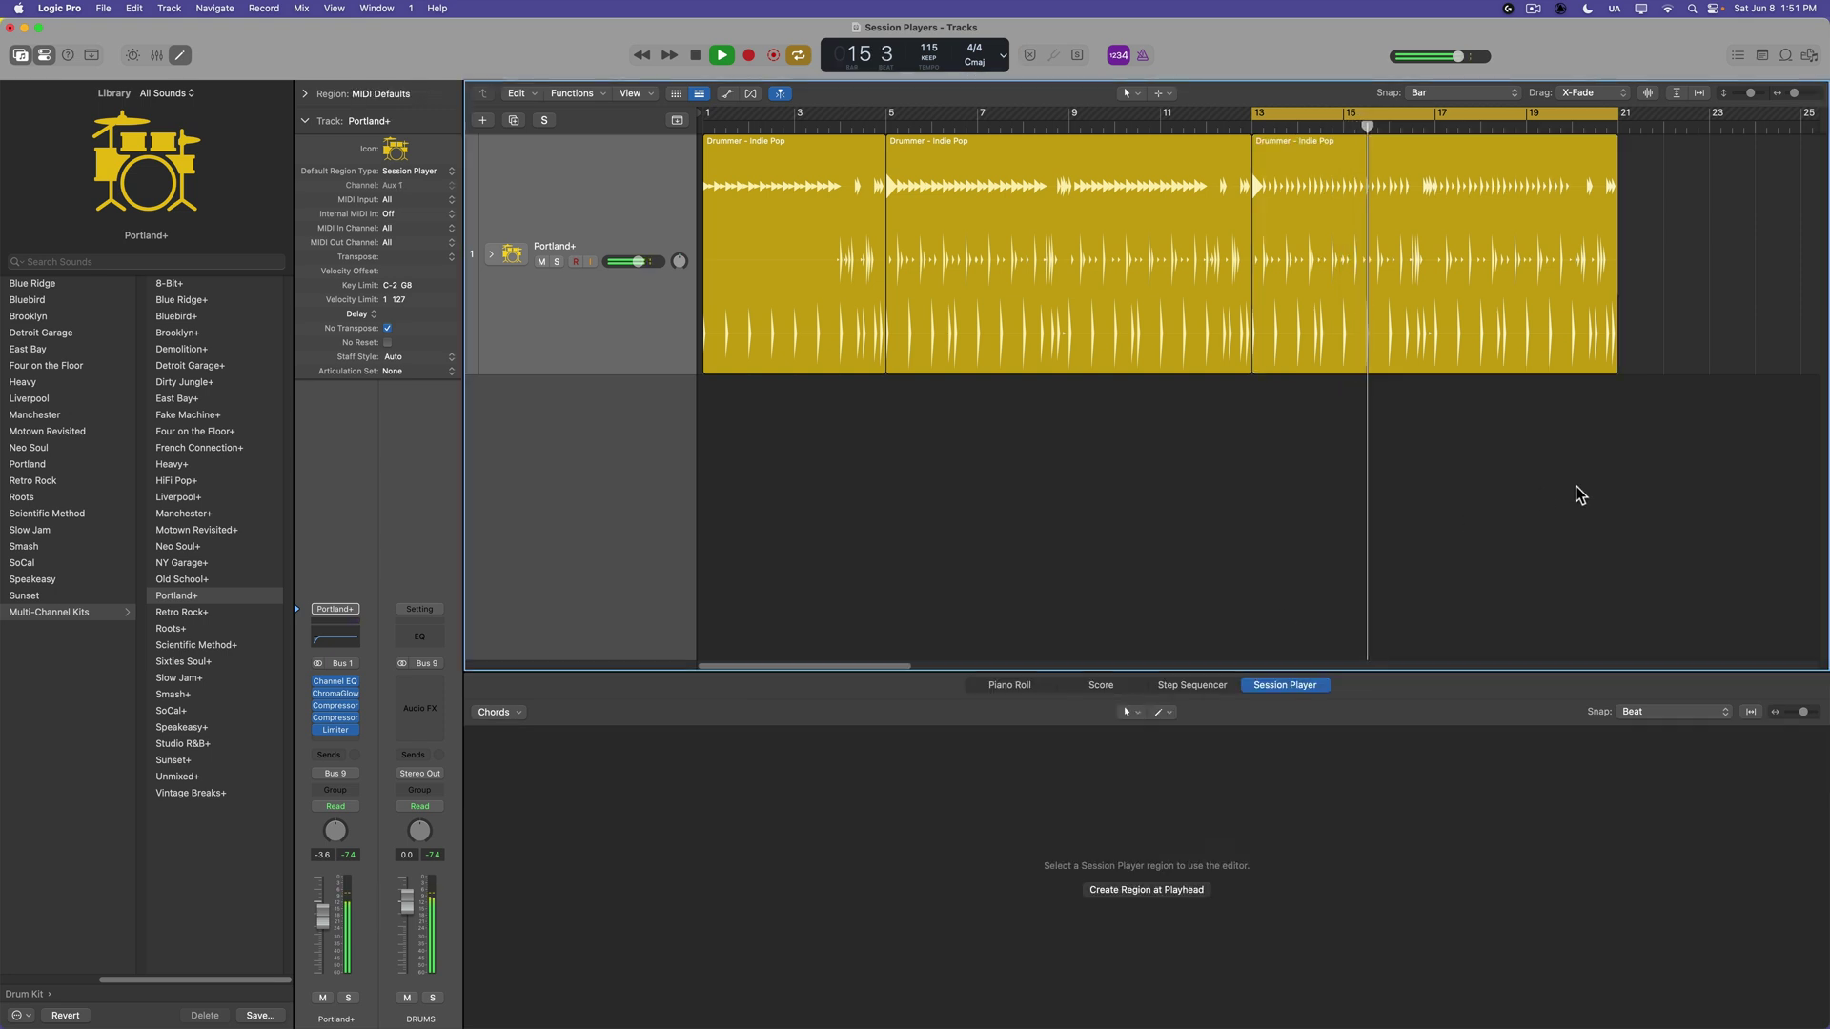
pyautogui.click(1422, 290)
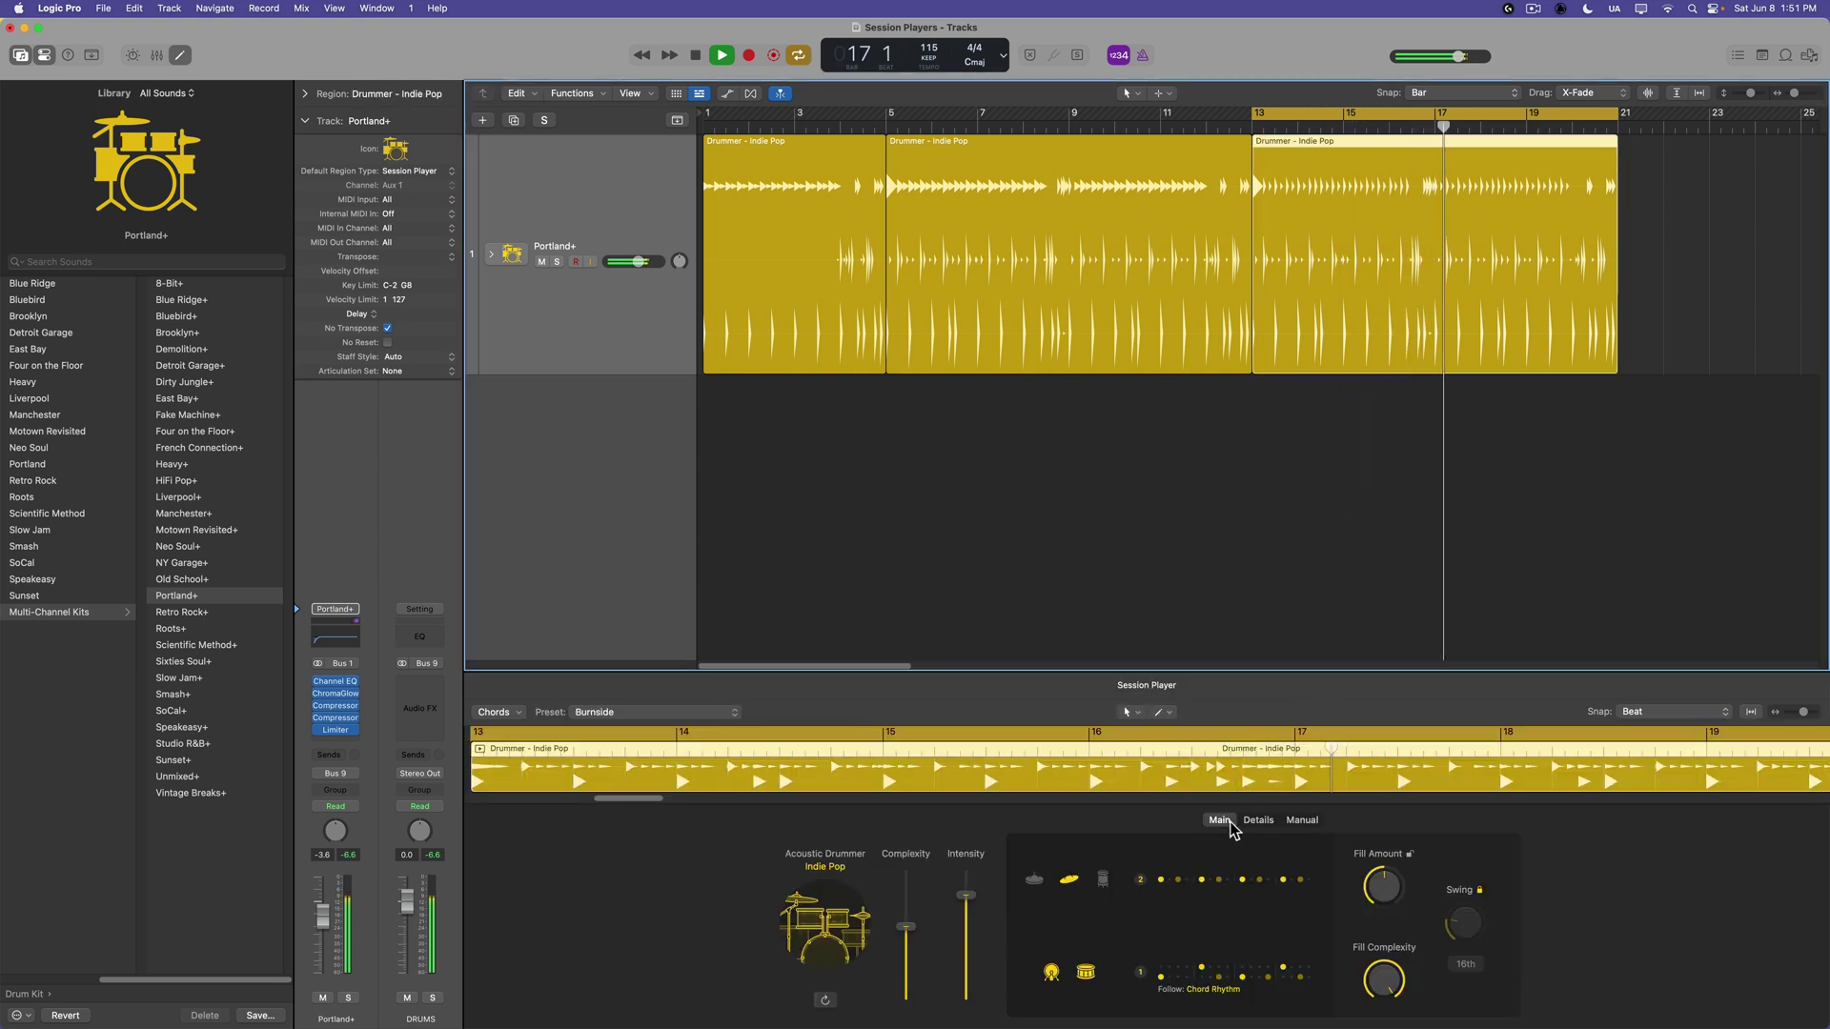
pyautogui.click(1258, 820)
pyautogui.click(1508, 466)
pyautogui.press('space')
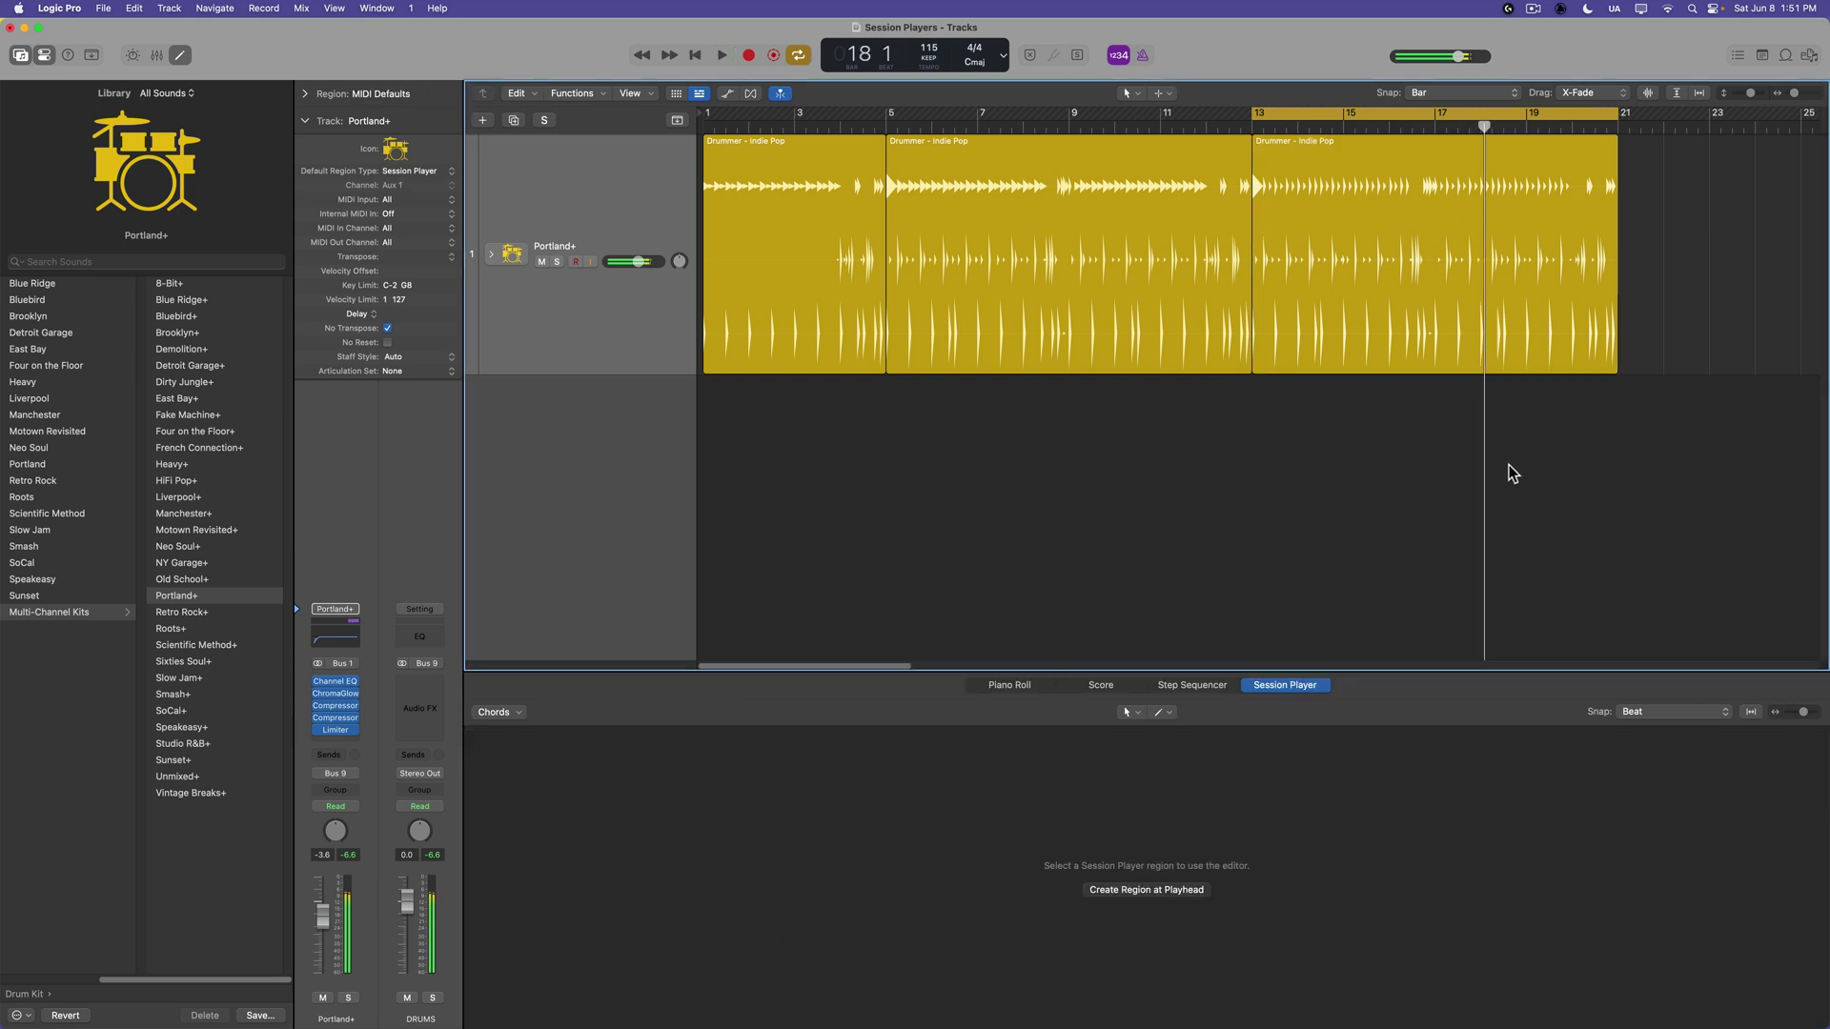
pyautogui.click(1426, 254)
pyautogui.press('z')
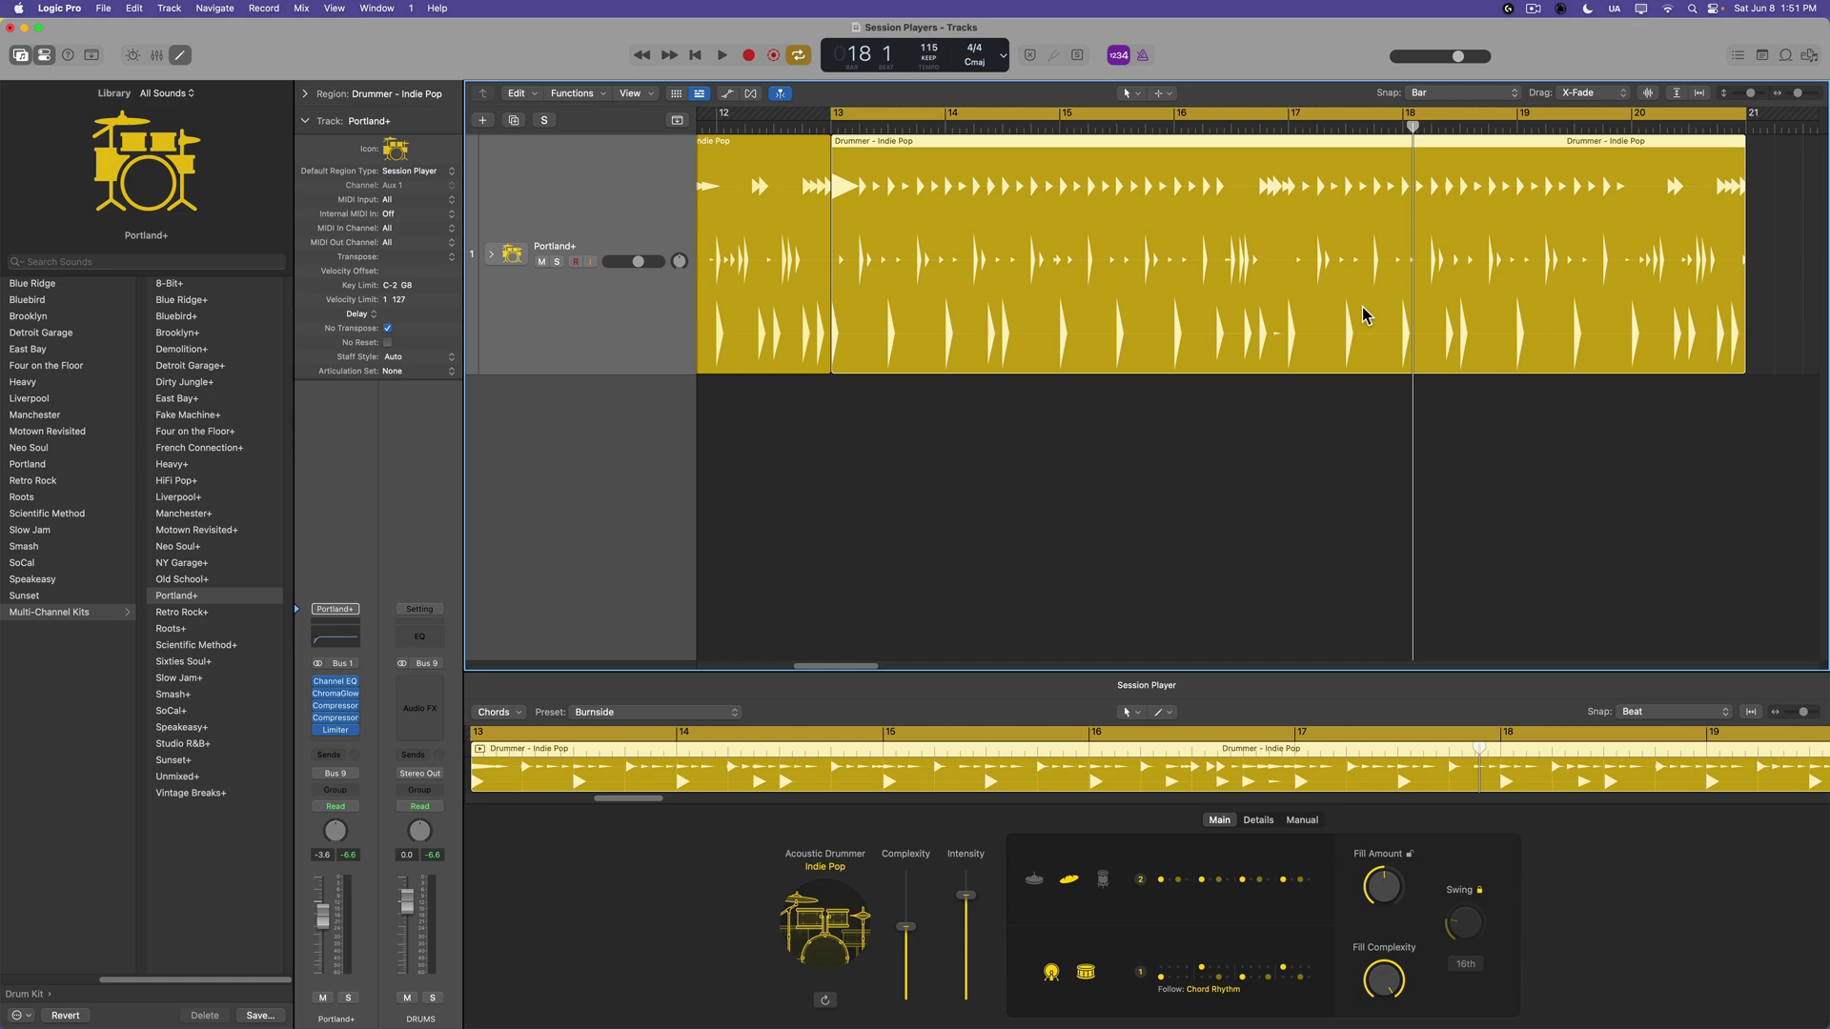
pyautogui.click(1101, 532)
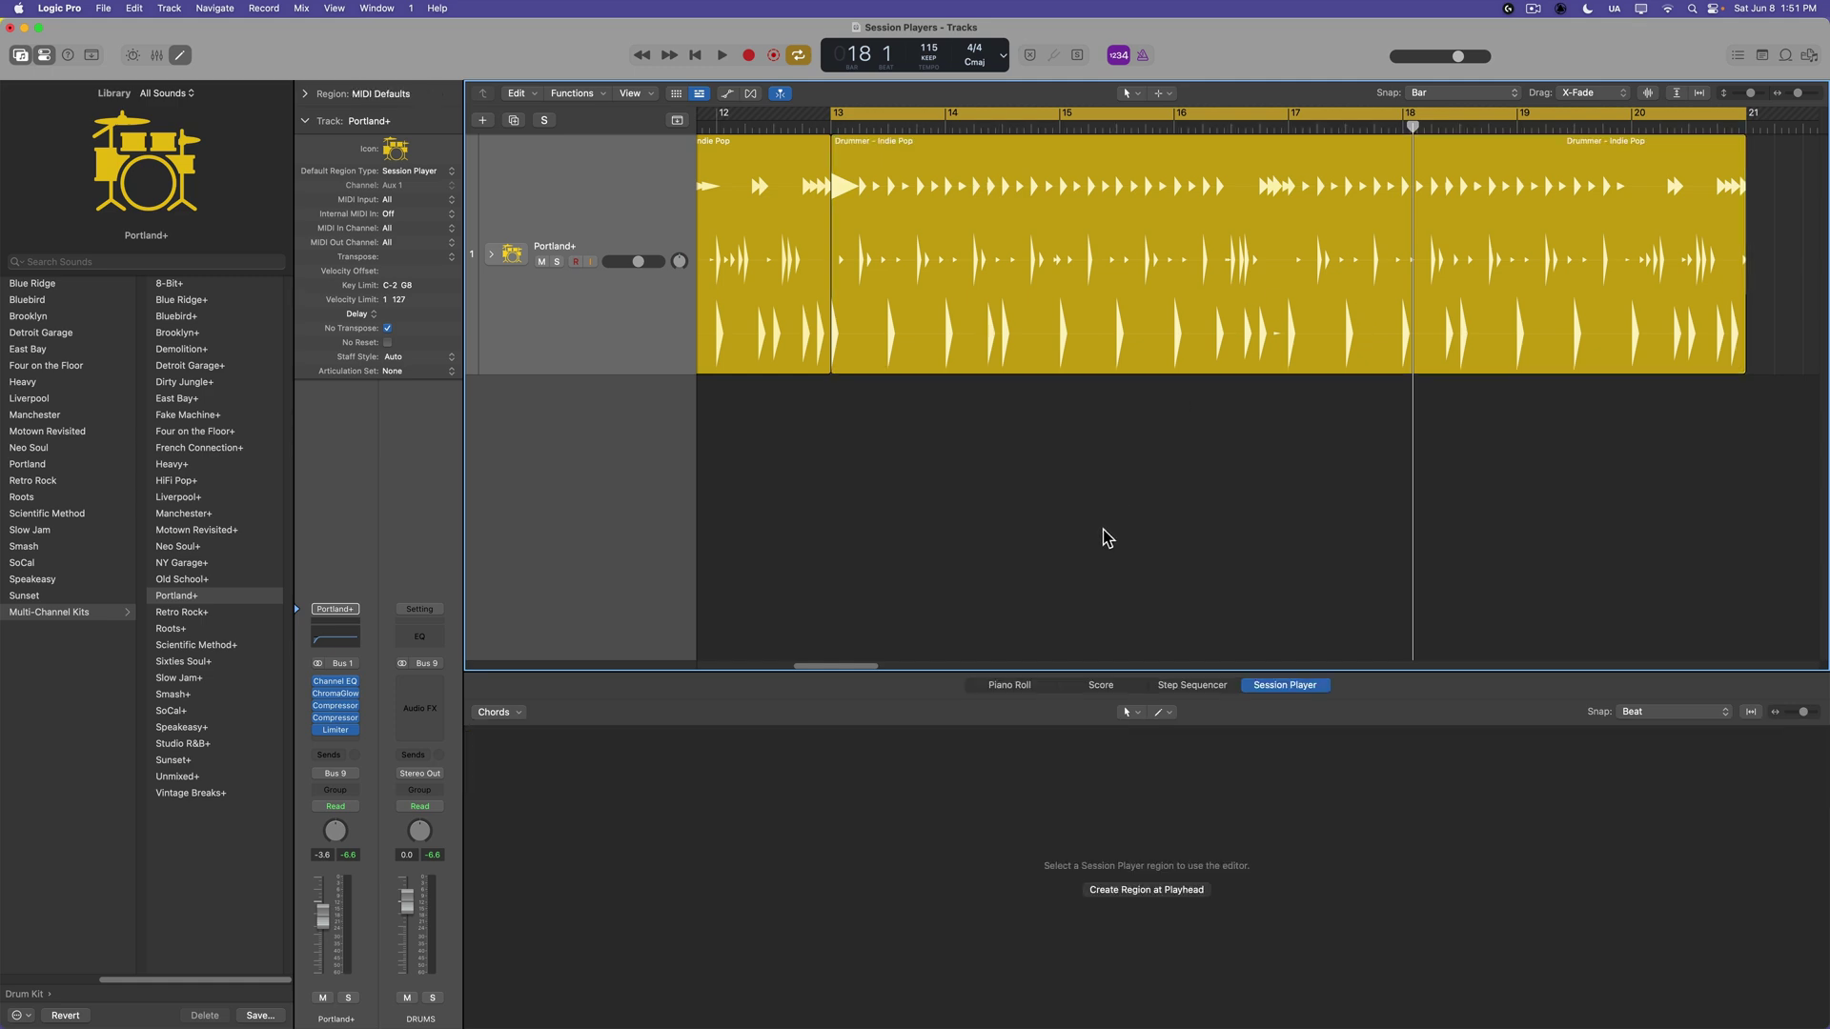
# Create a Session Player drummer track with the Percussionist > Pop style
pyautogui.press('alt+super+n')
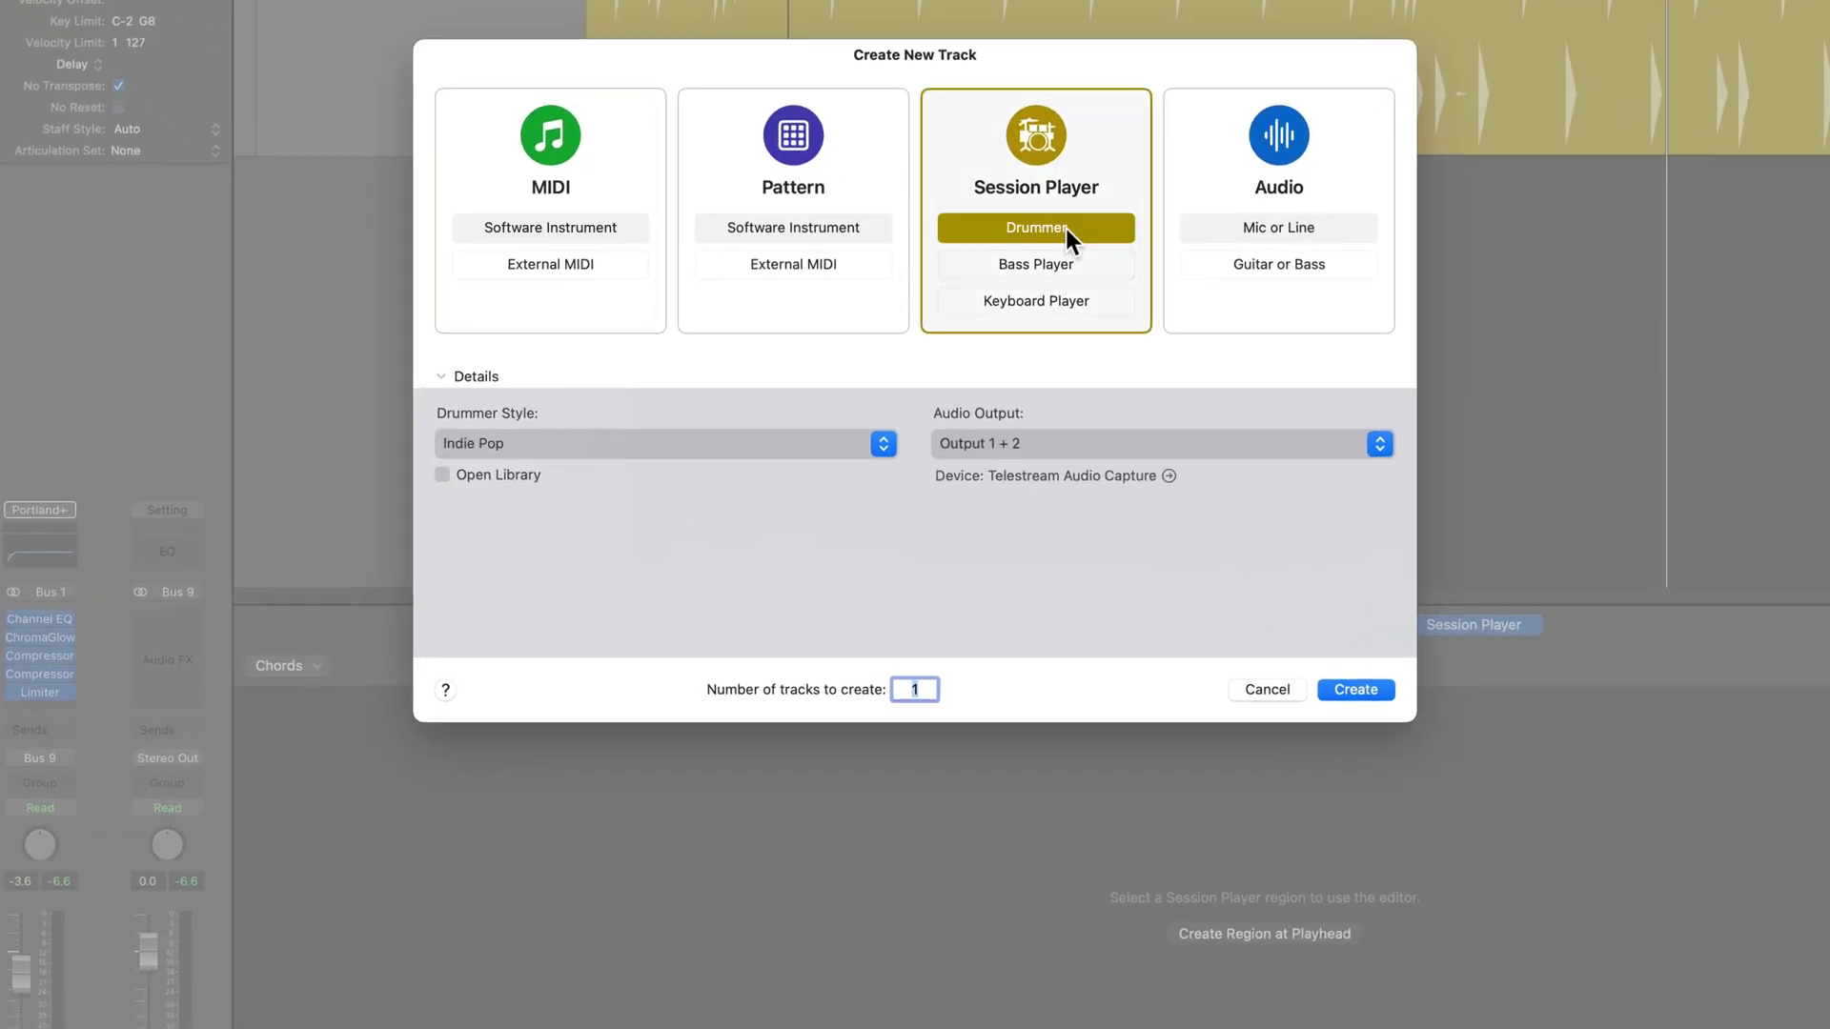
pyautogui.click(560, 444)
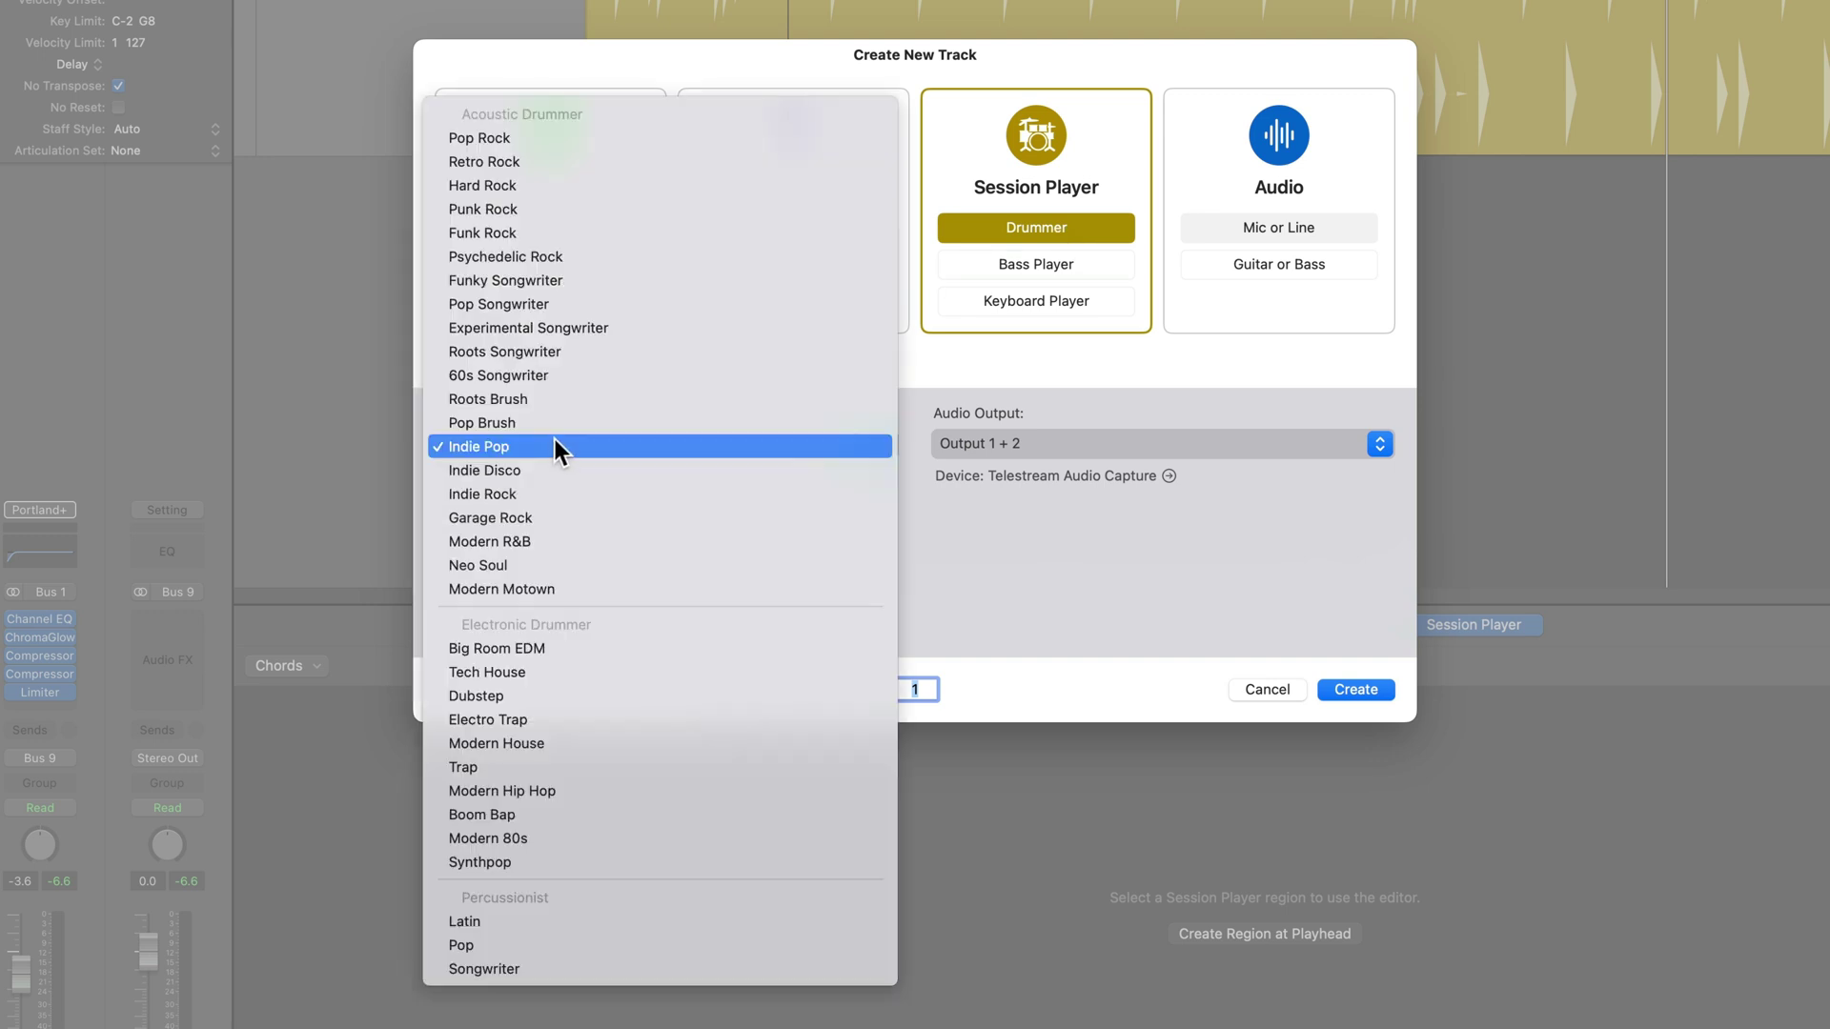
pyautogui.click(629, 943)
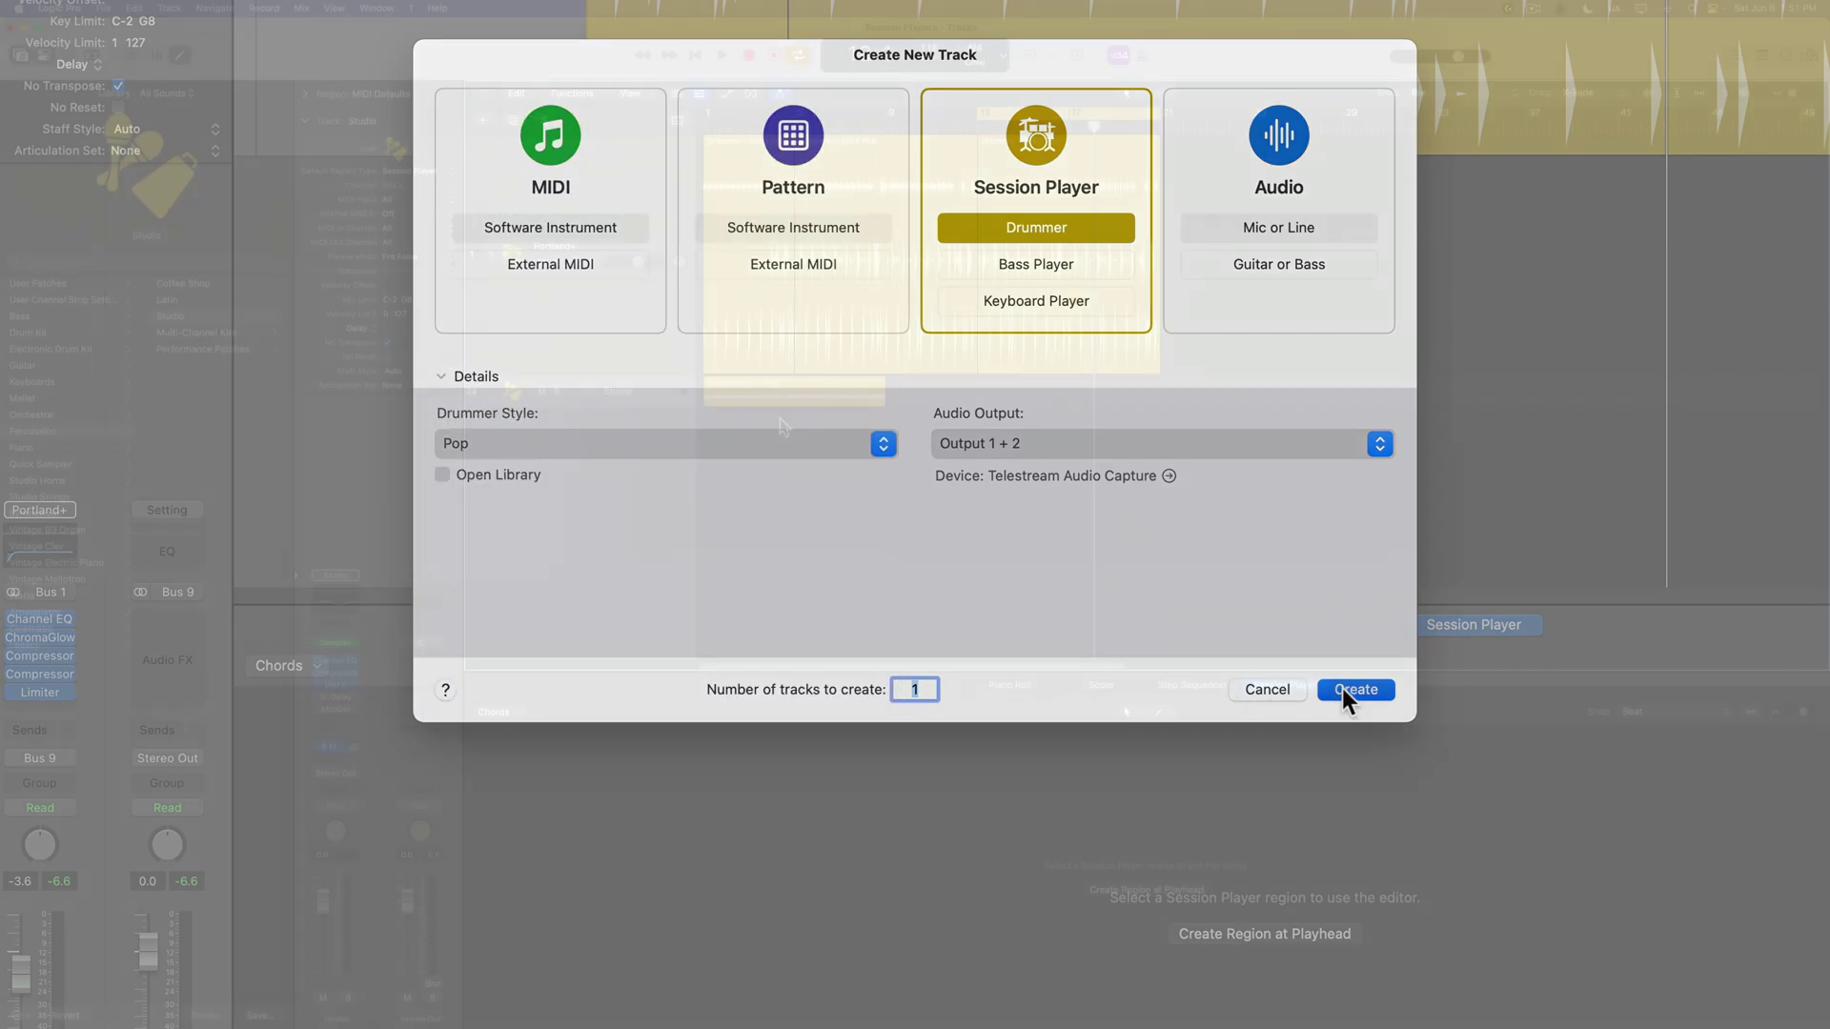
pyautogui.click(1342, 688)
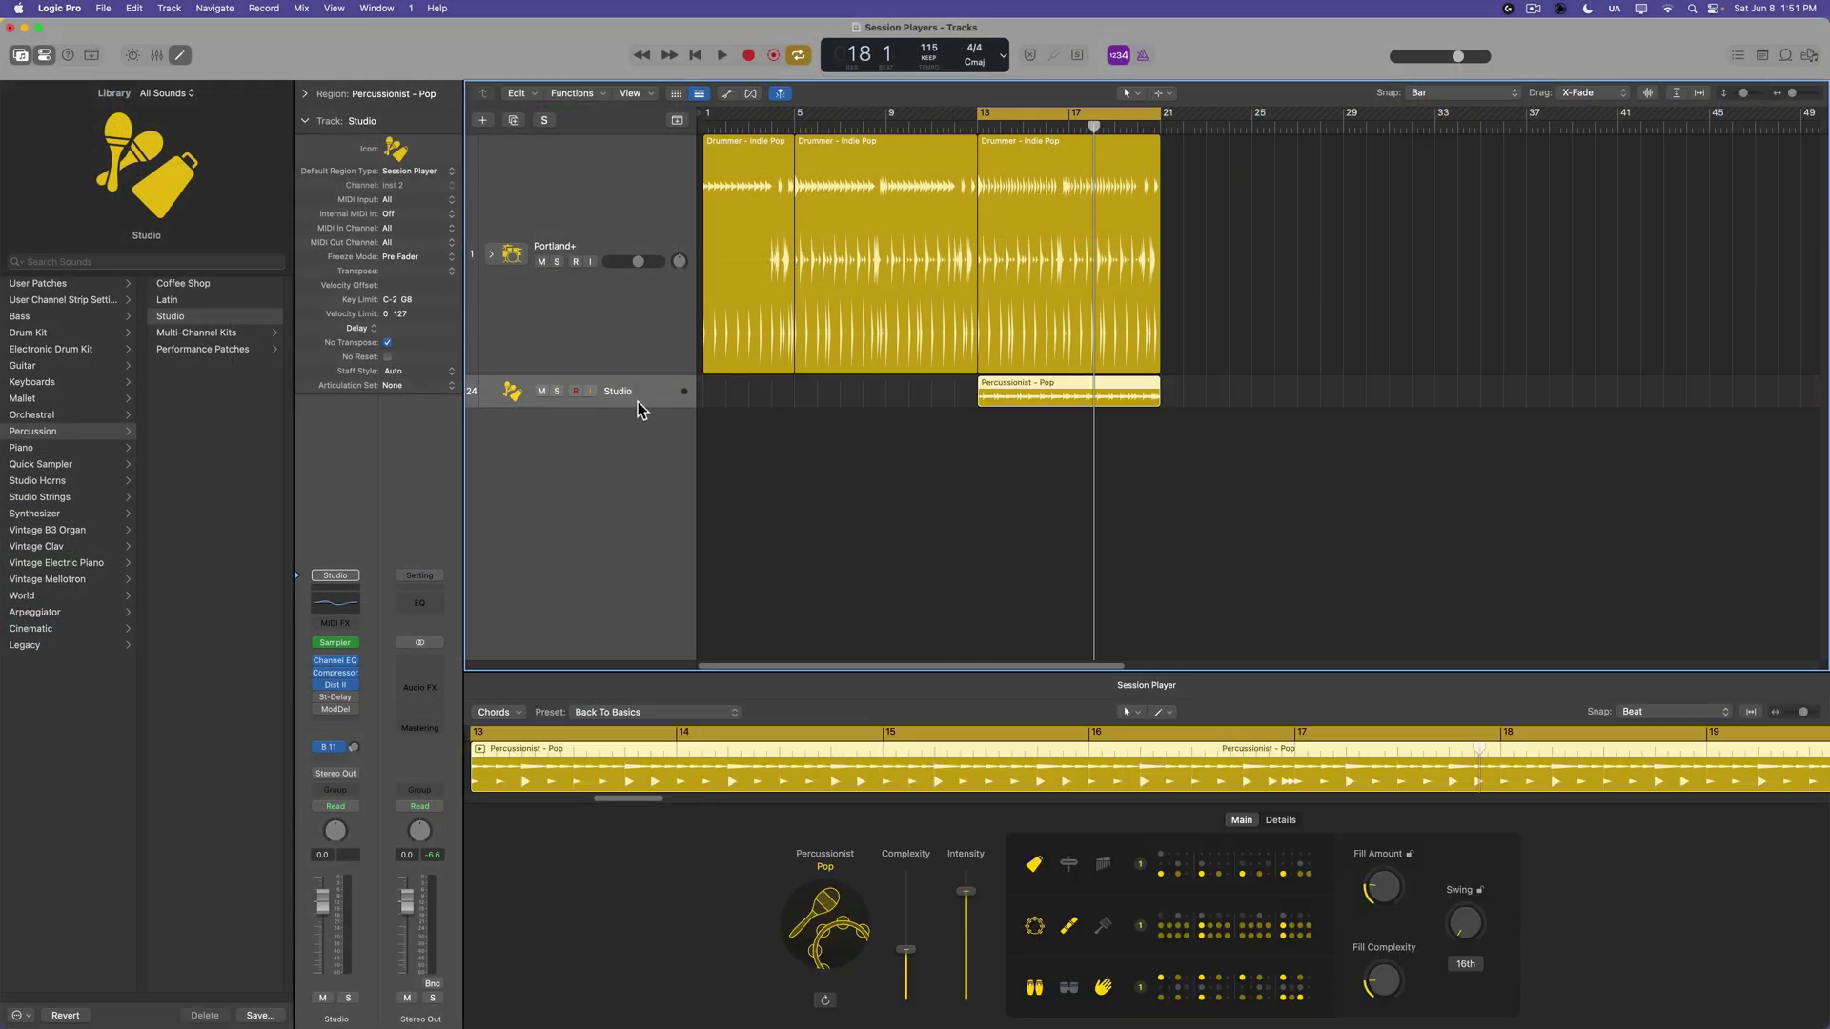
# Enlarge and solo the Studio percussion track, zoom in, and play from bar 13
pyautogui.moveTo(639, 408); pyautogui.dragTo(646, 560)
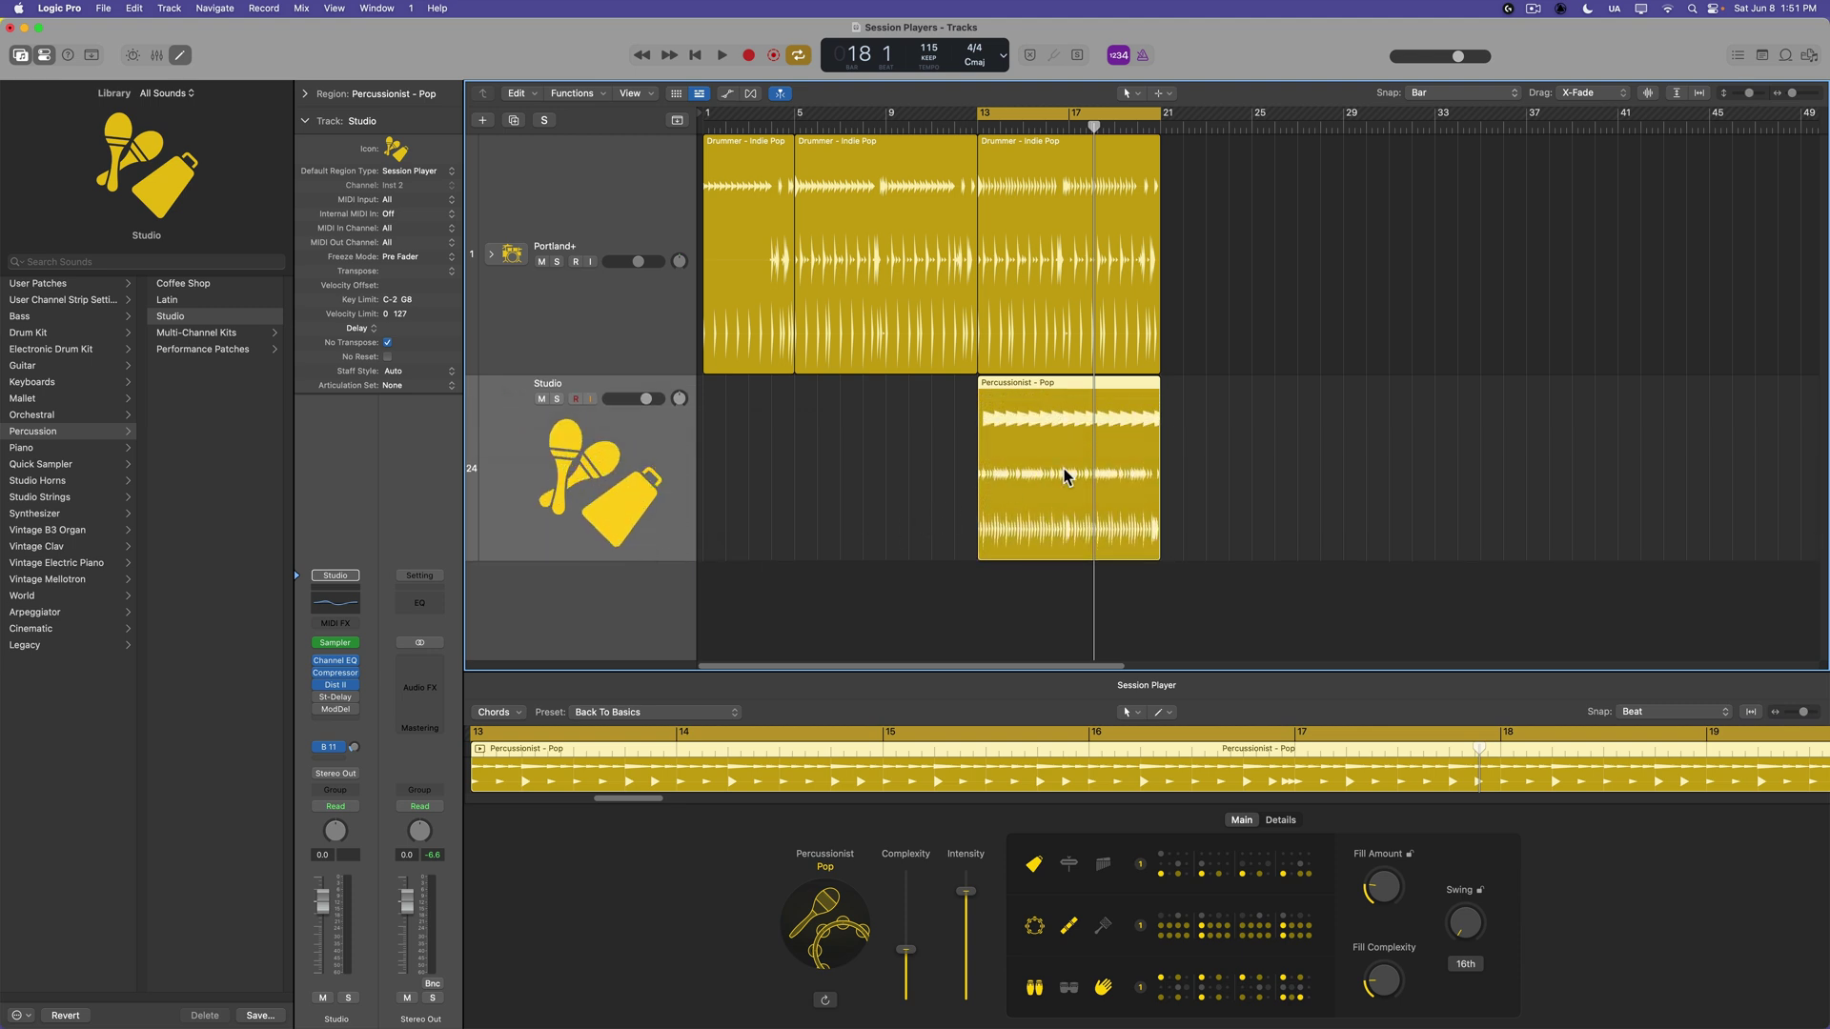
pyautogui.press('super+Right')
pyautogui.press('super+Right')
pyautogui.press('space')
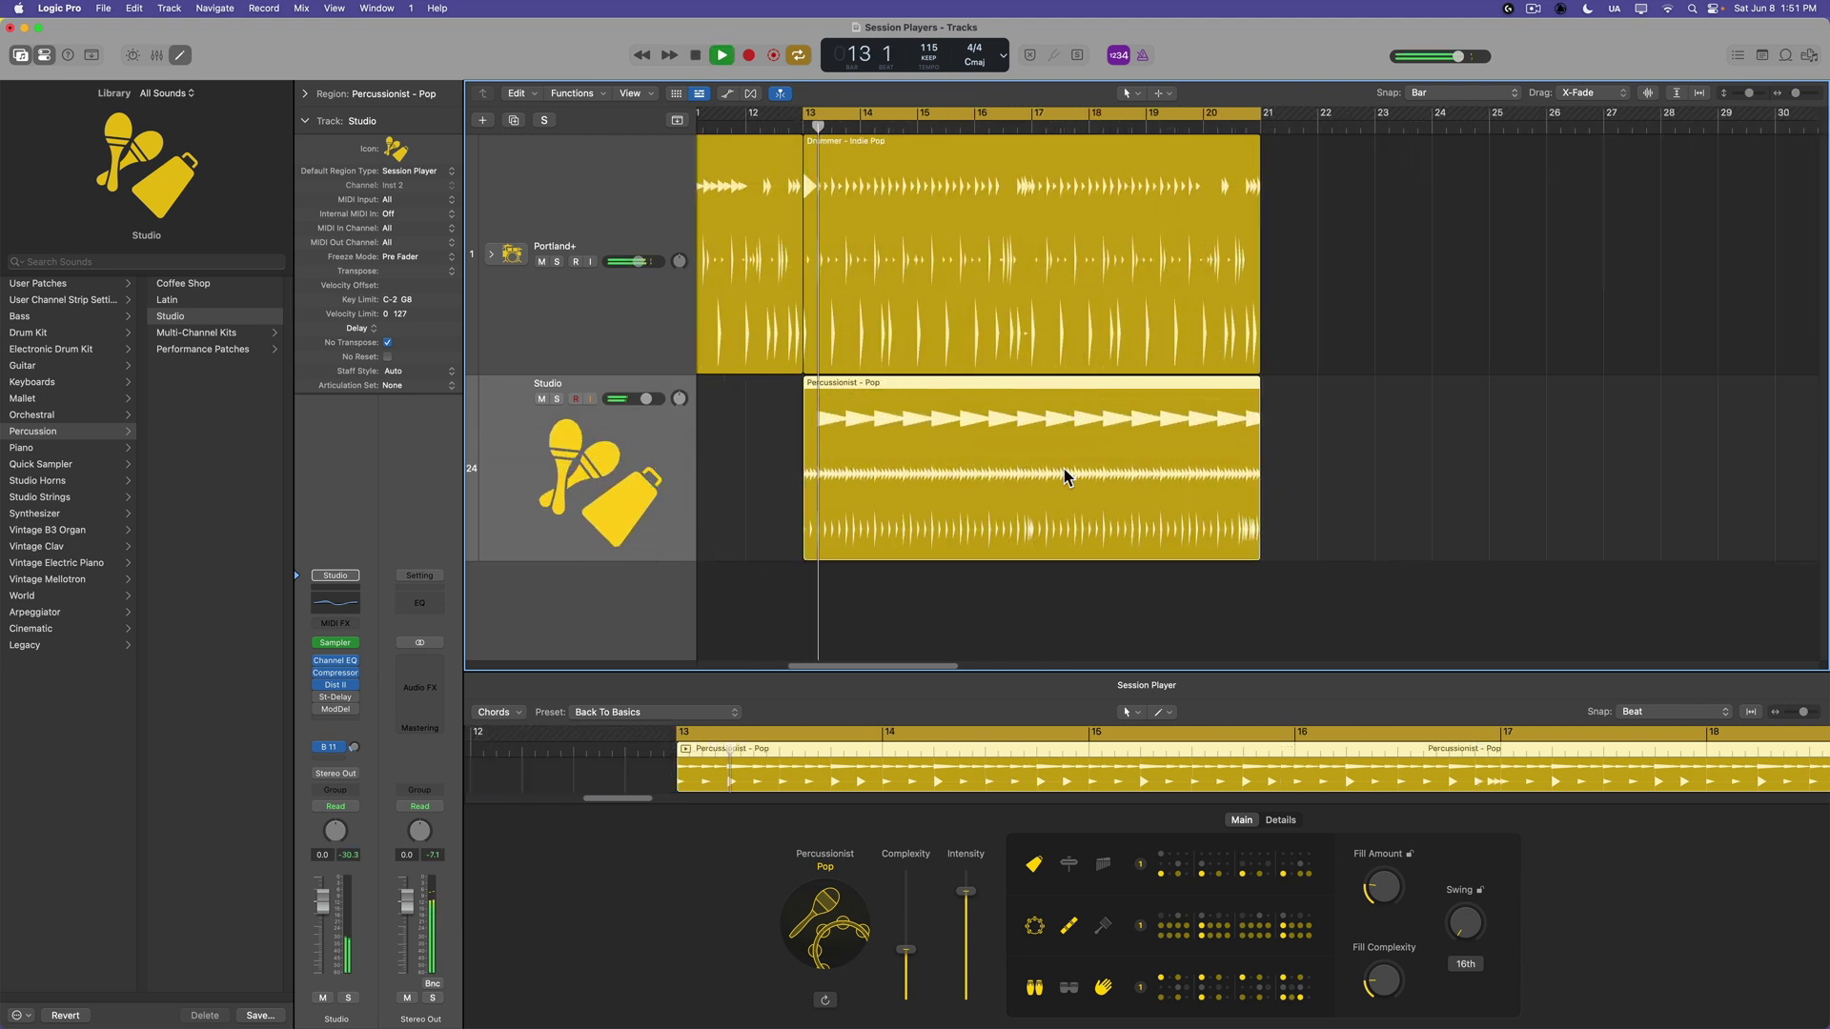
pyautogui.click(1334, 477)
pyautogui.press('s')
pyautogui.click(1102, 471)
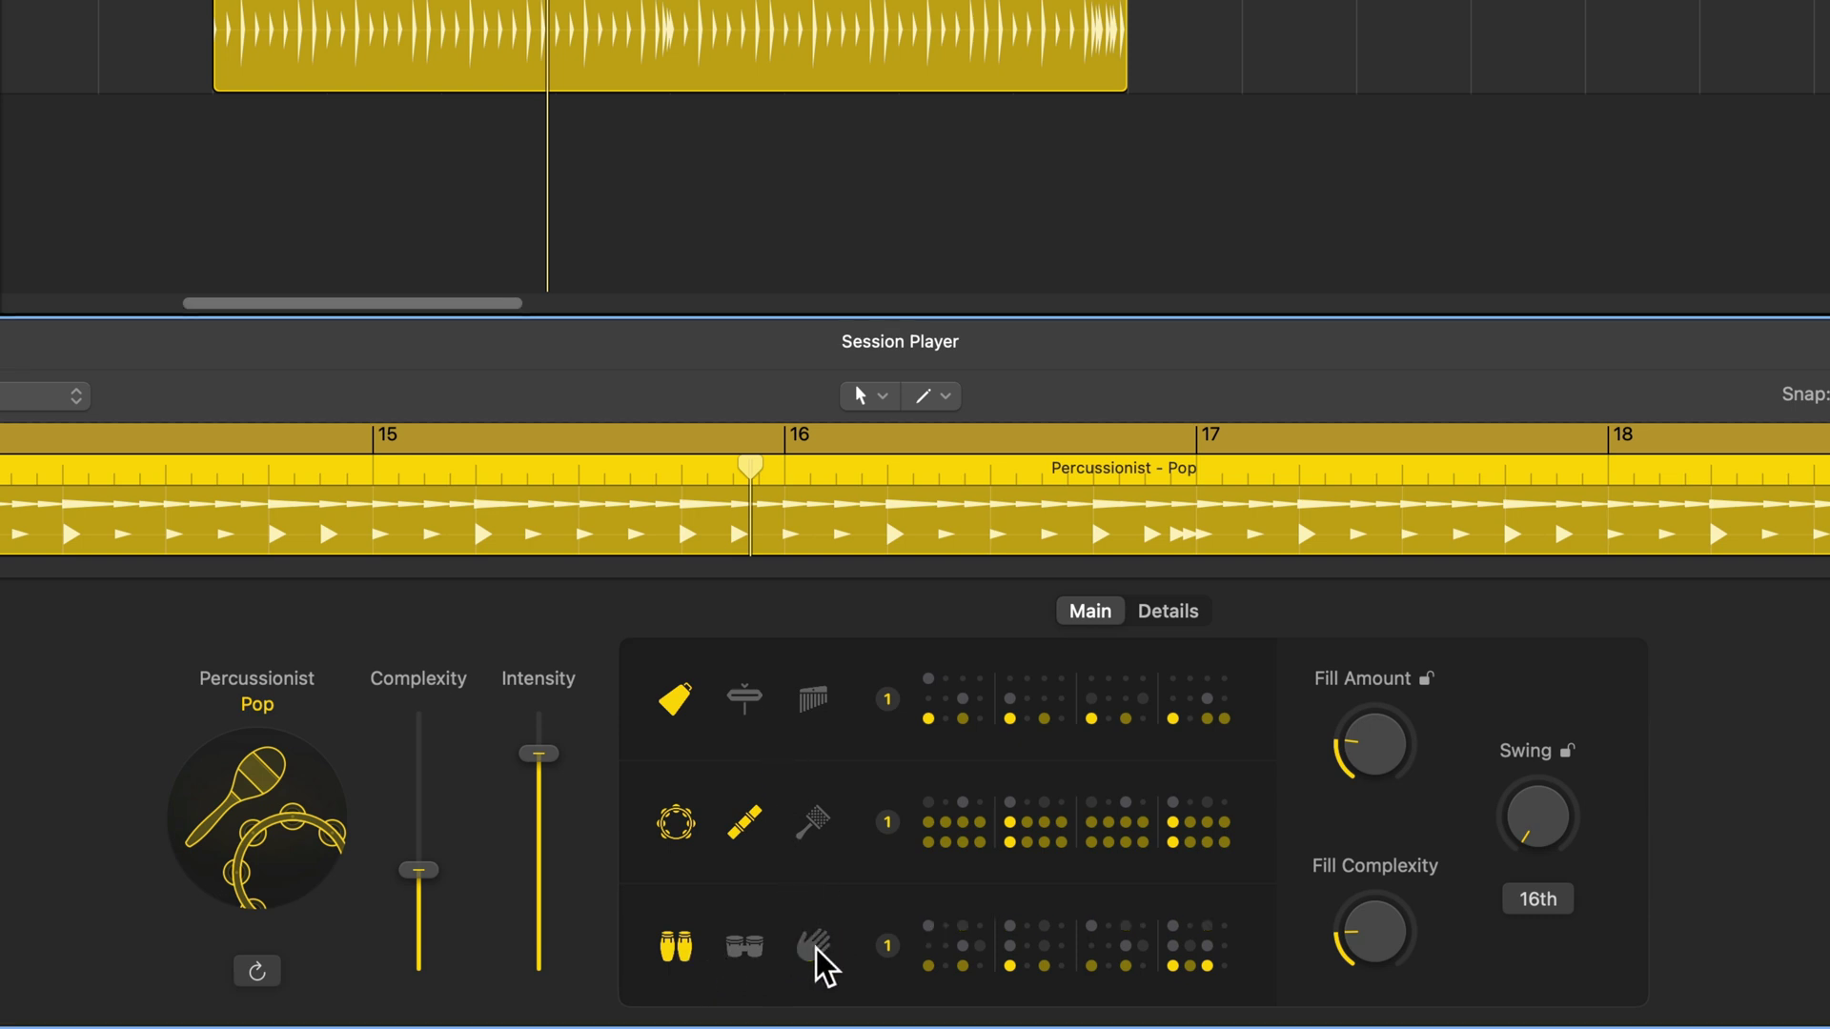
# Switch off the congas and try tambourine, stick, stand chime, bar chimes and cowbell
pyautogui.click(681, 953)
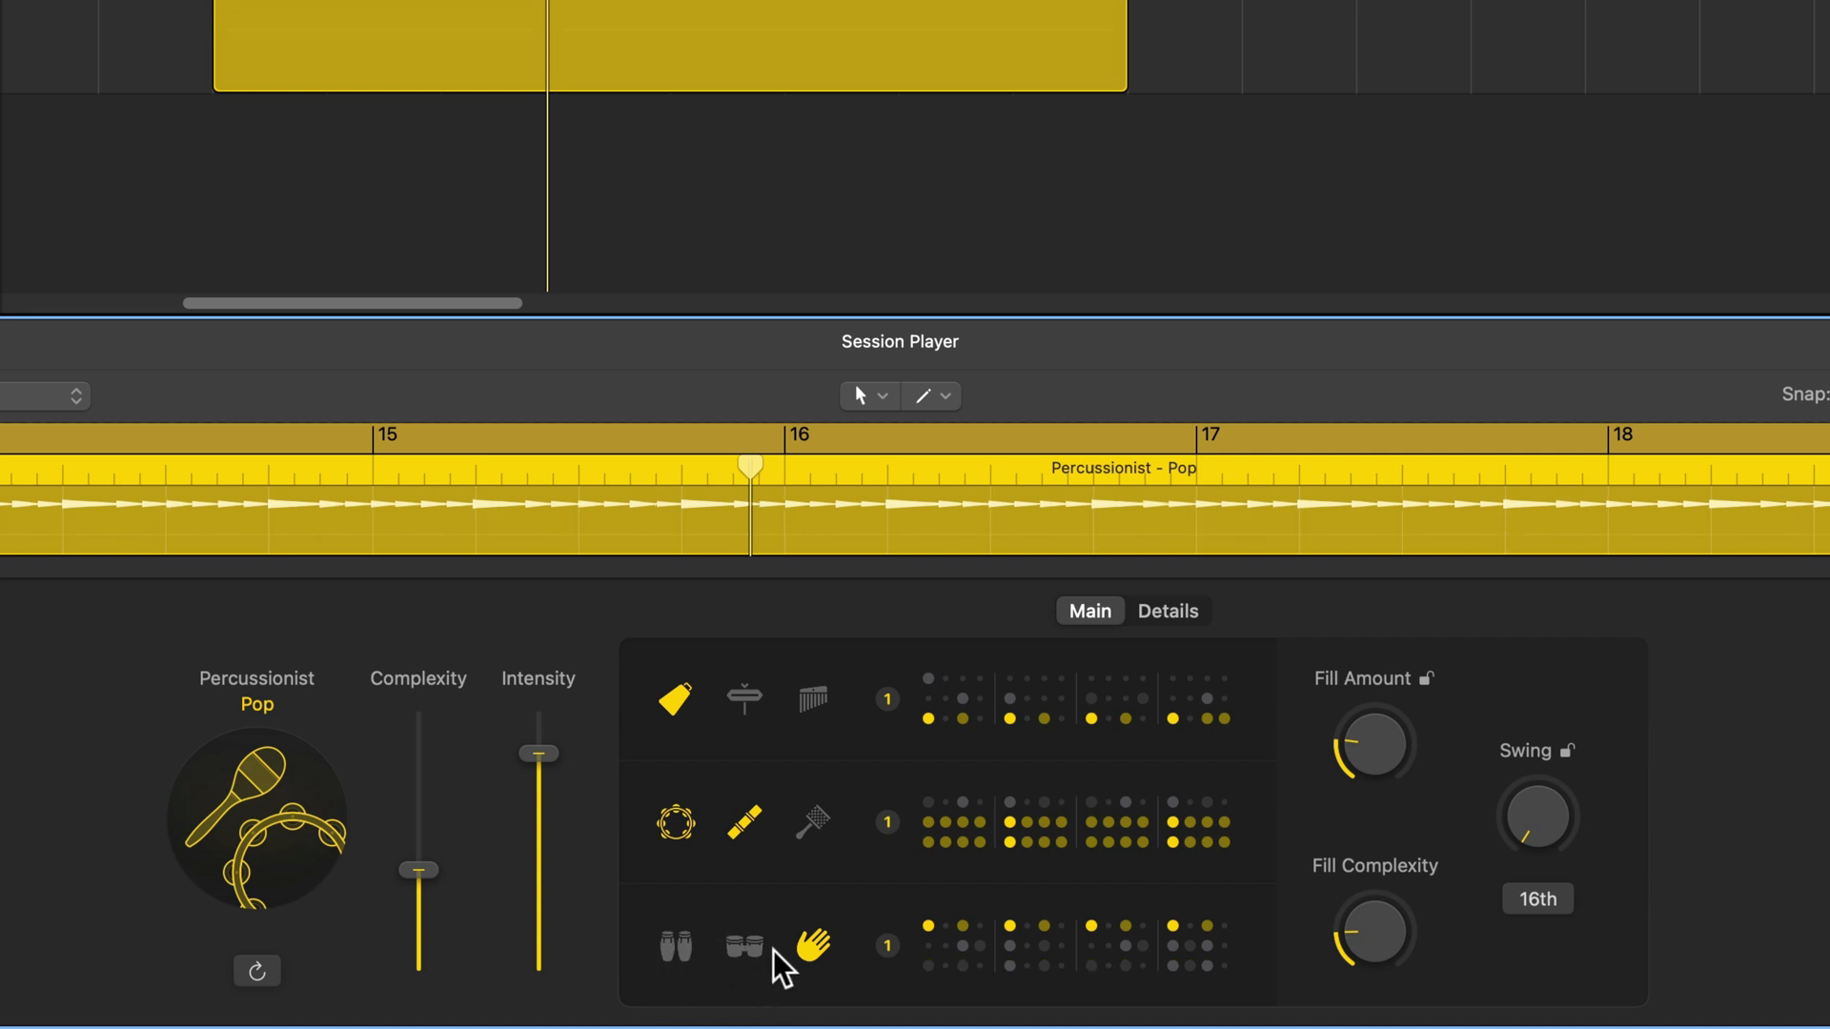
pyautogui.click(679, 825)
pyautogui.click(742, 831)
pyautogui.click(743, 703)
pyautogui.click(821, 701)
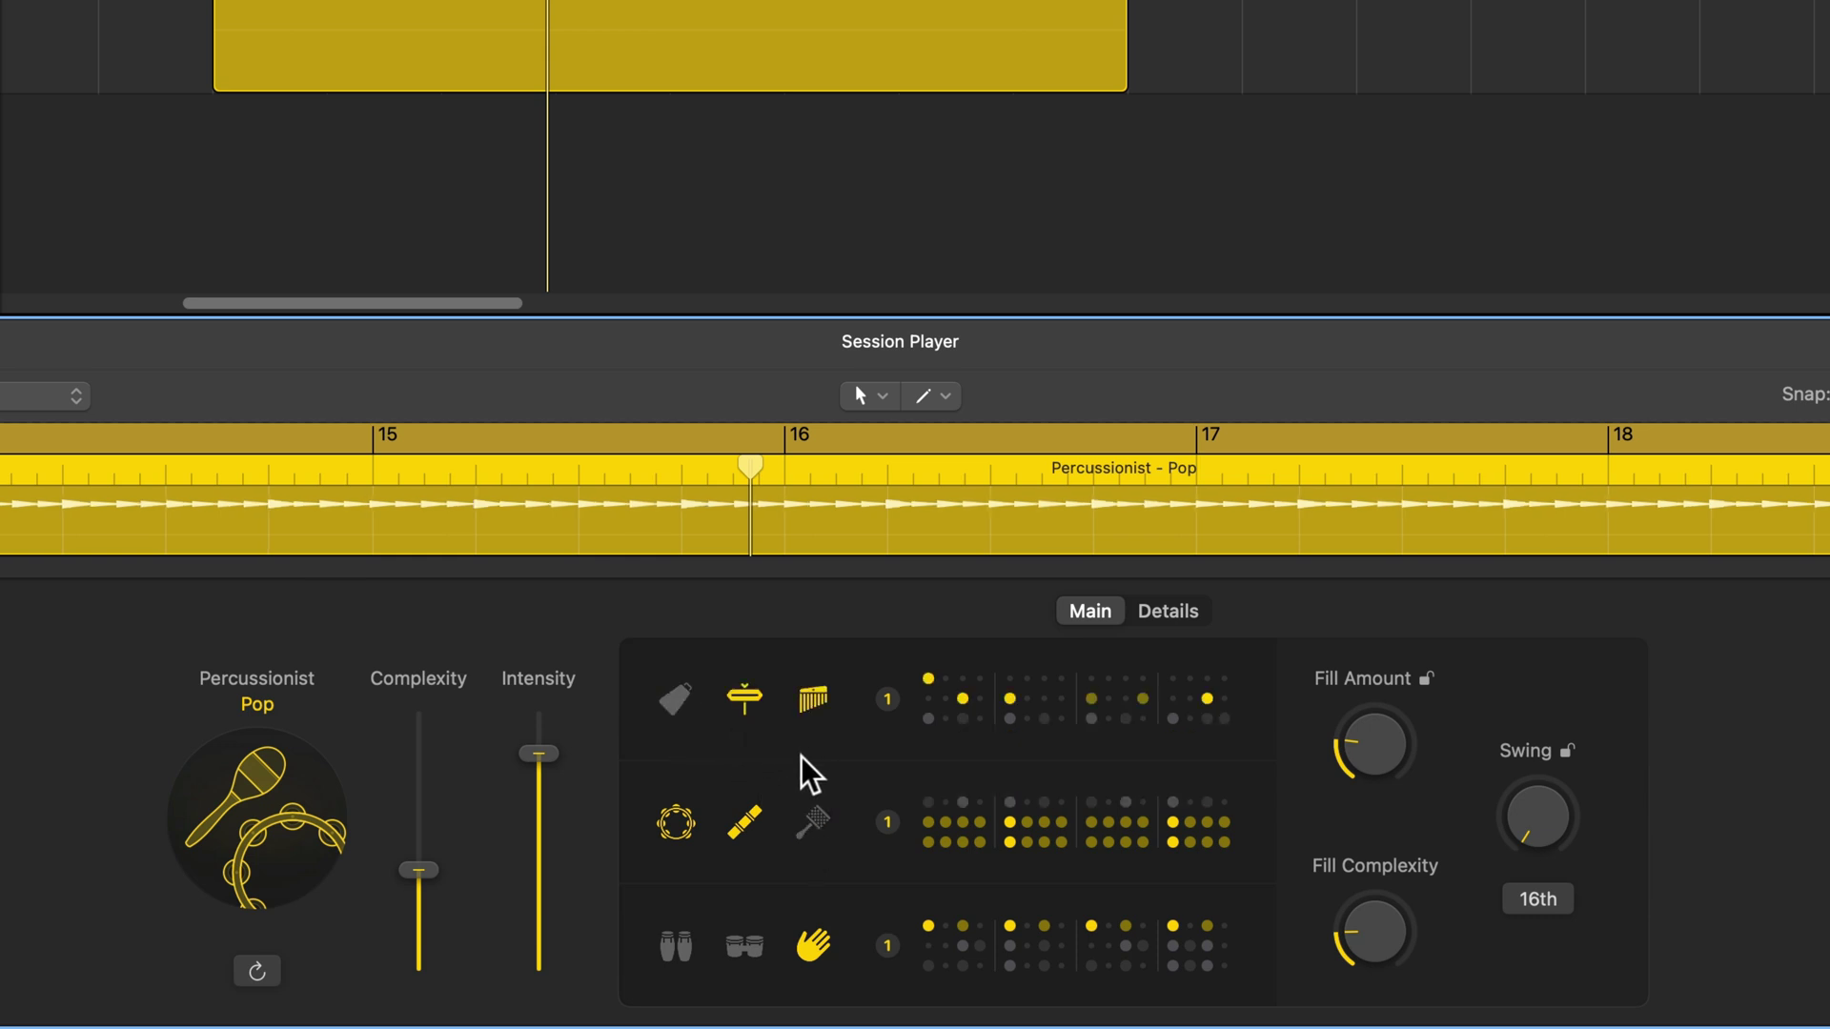
pyautogui.click(675, 707)
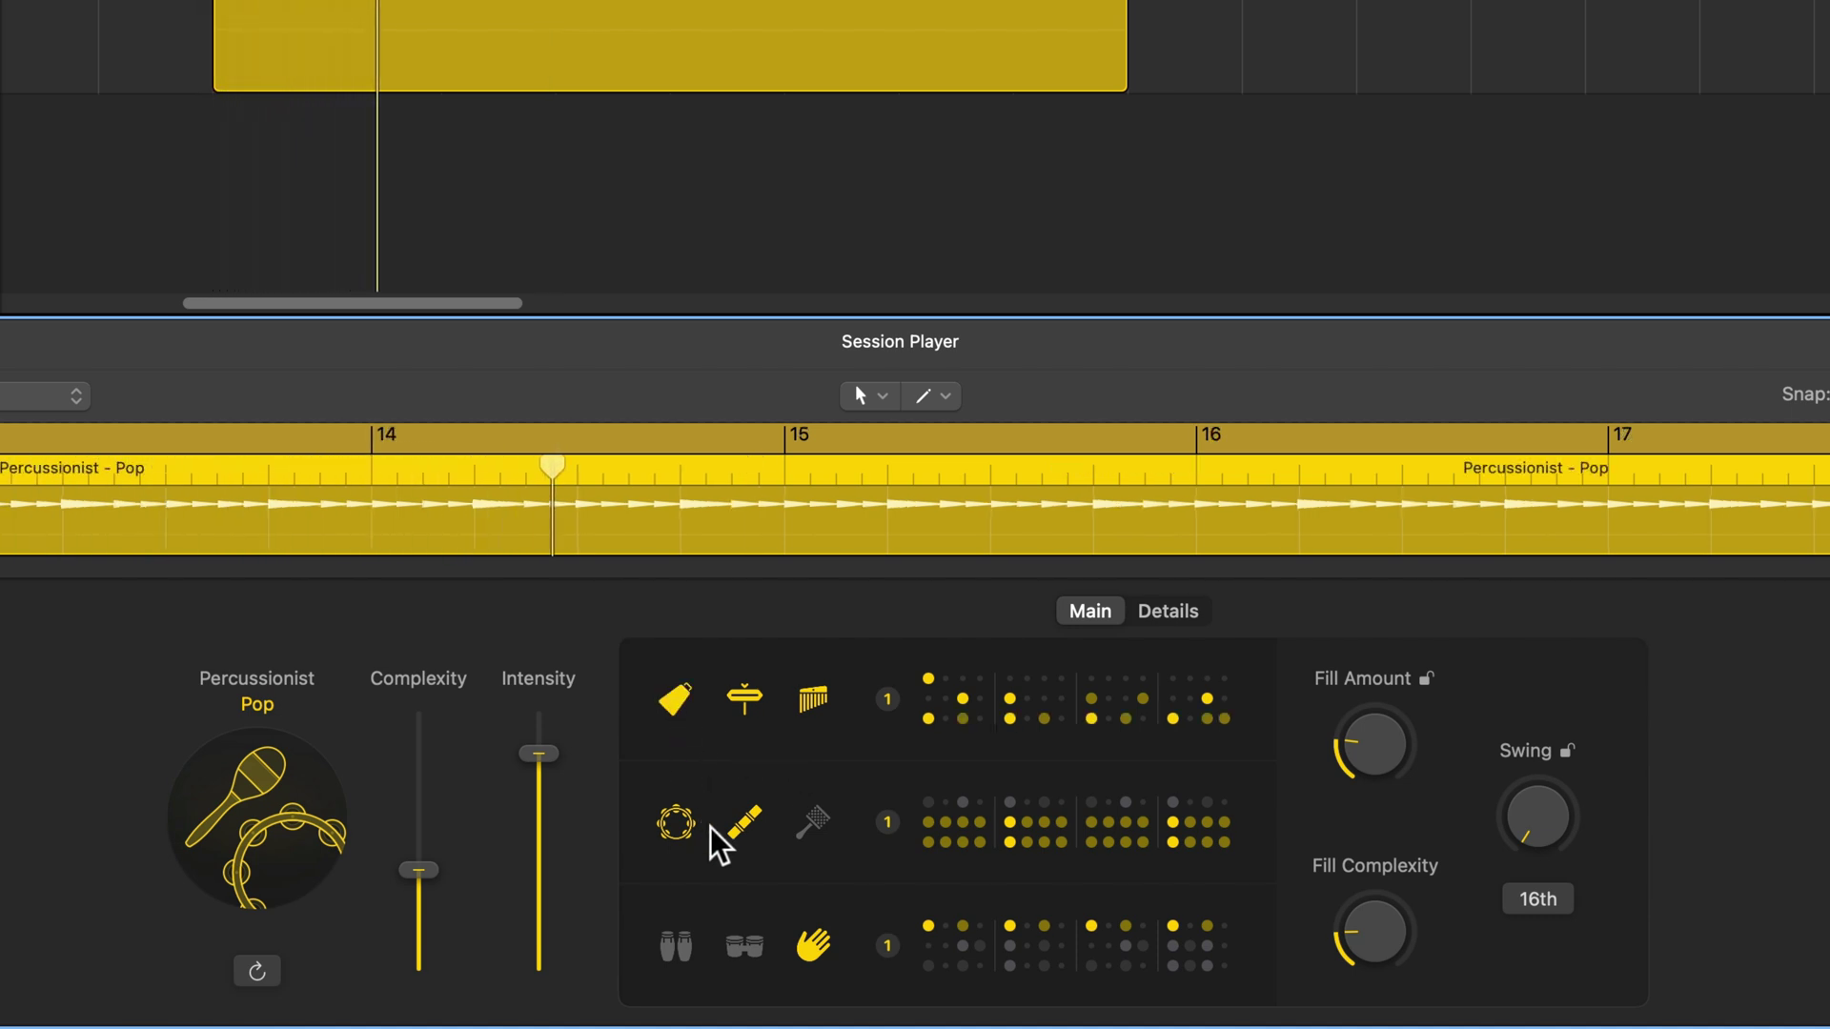
# Settle on tambourine, stick and hand claps, with chimes, cowbell and shaker off
pyautogui.click(740, 825)
pyautogui.click(676, 826)
pyautogui.click(815, 950)
pyautogui.click(792, 697)
pyautogui.click(793, 699)
pyautogui.click(817, 834)
pyautogui.click(745, 828)
pyautogui.click(679, 837)
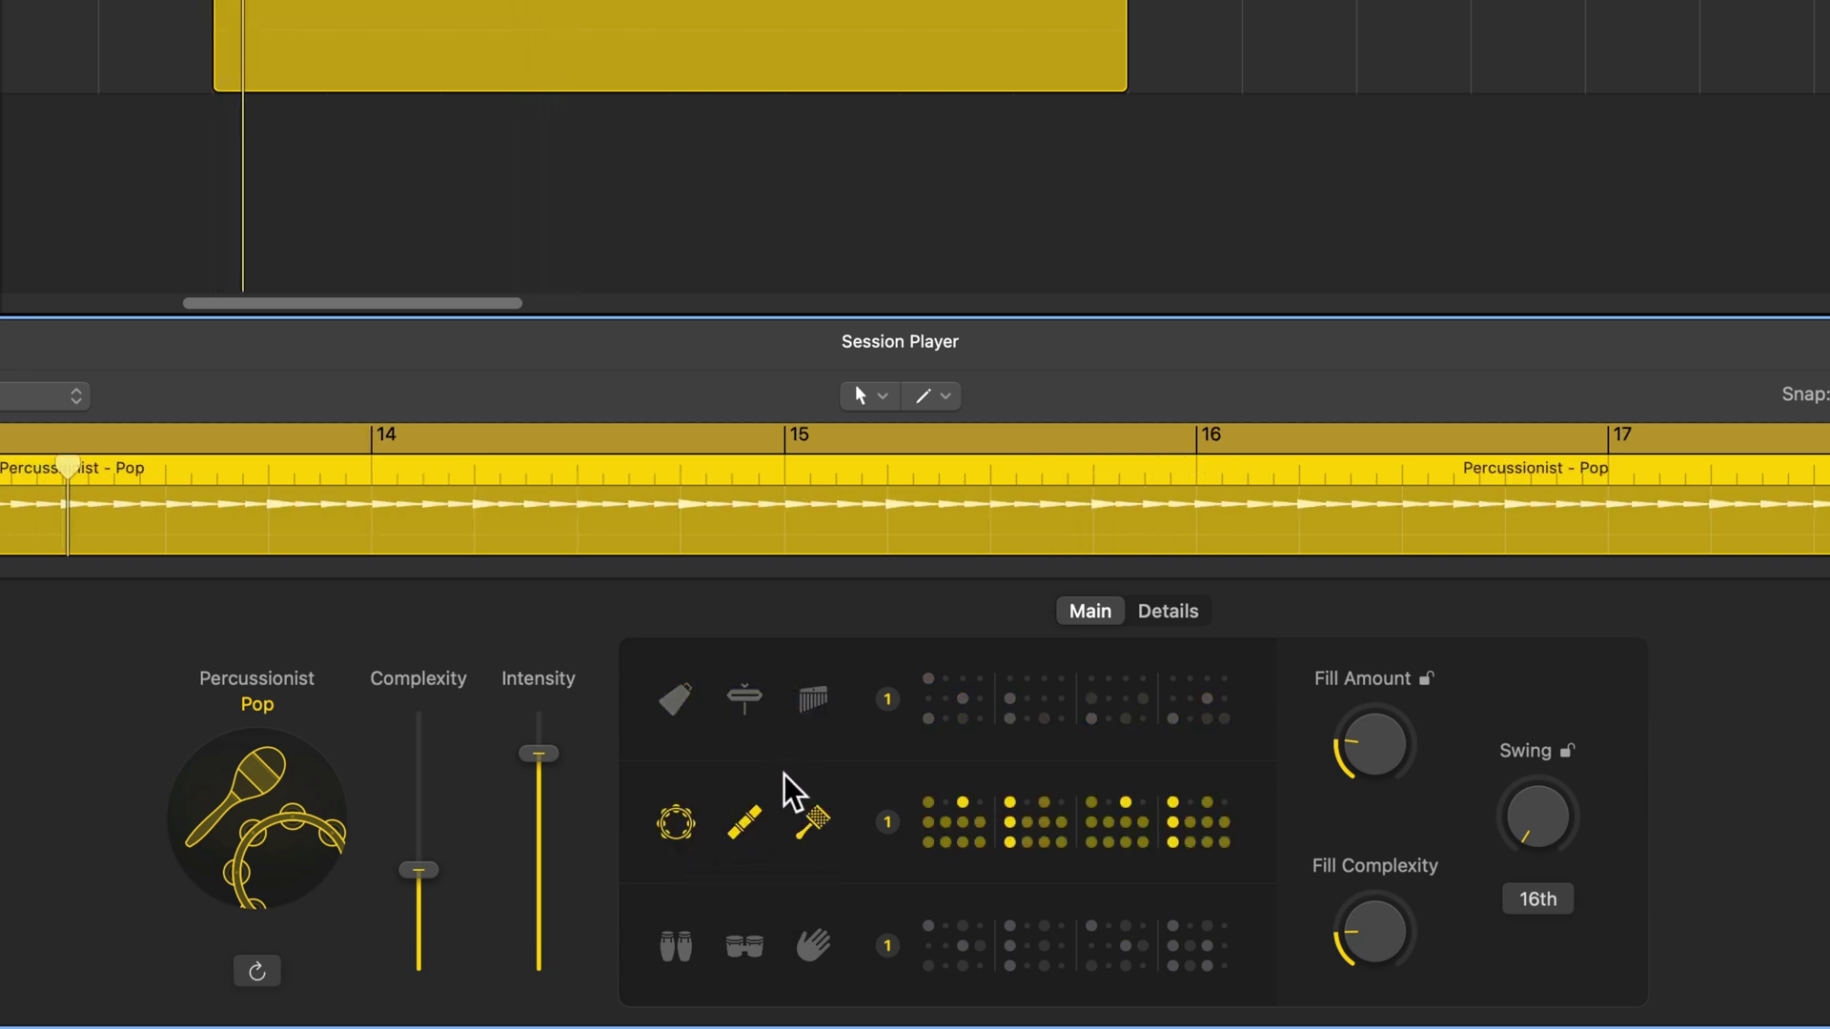
pyautogui.click(816, 839)
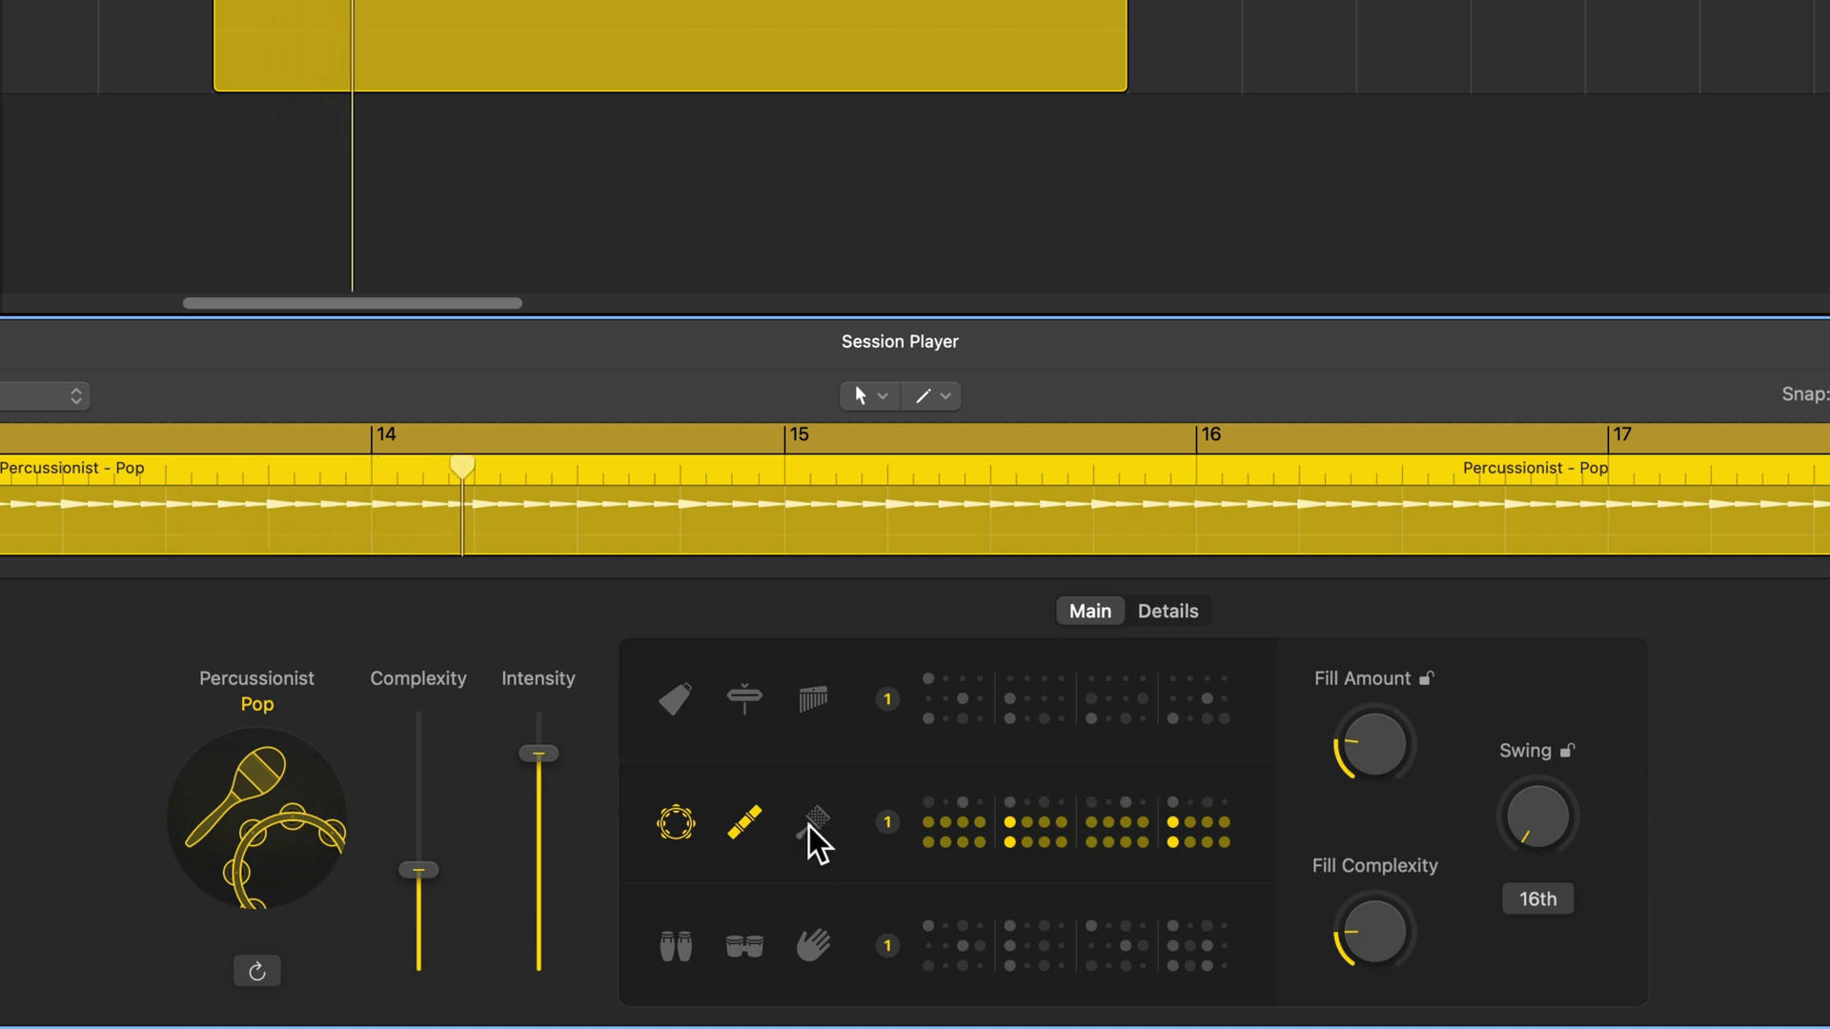
pyautogui.click(810, 945)
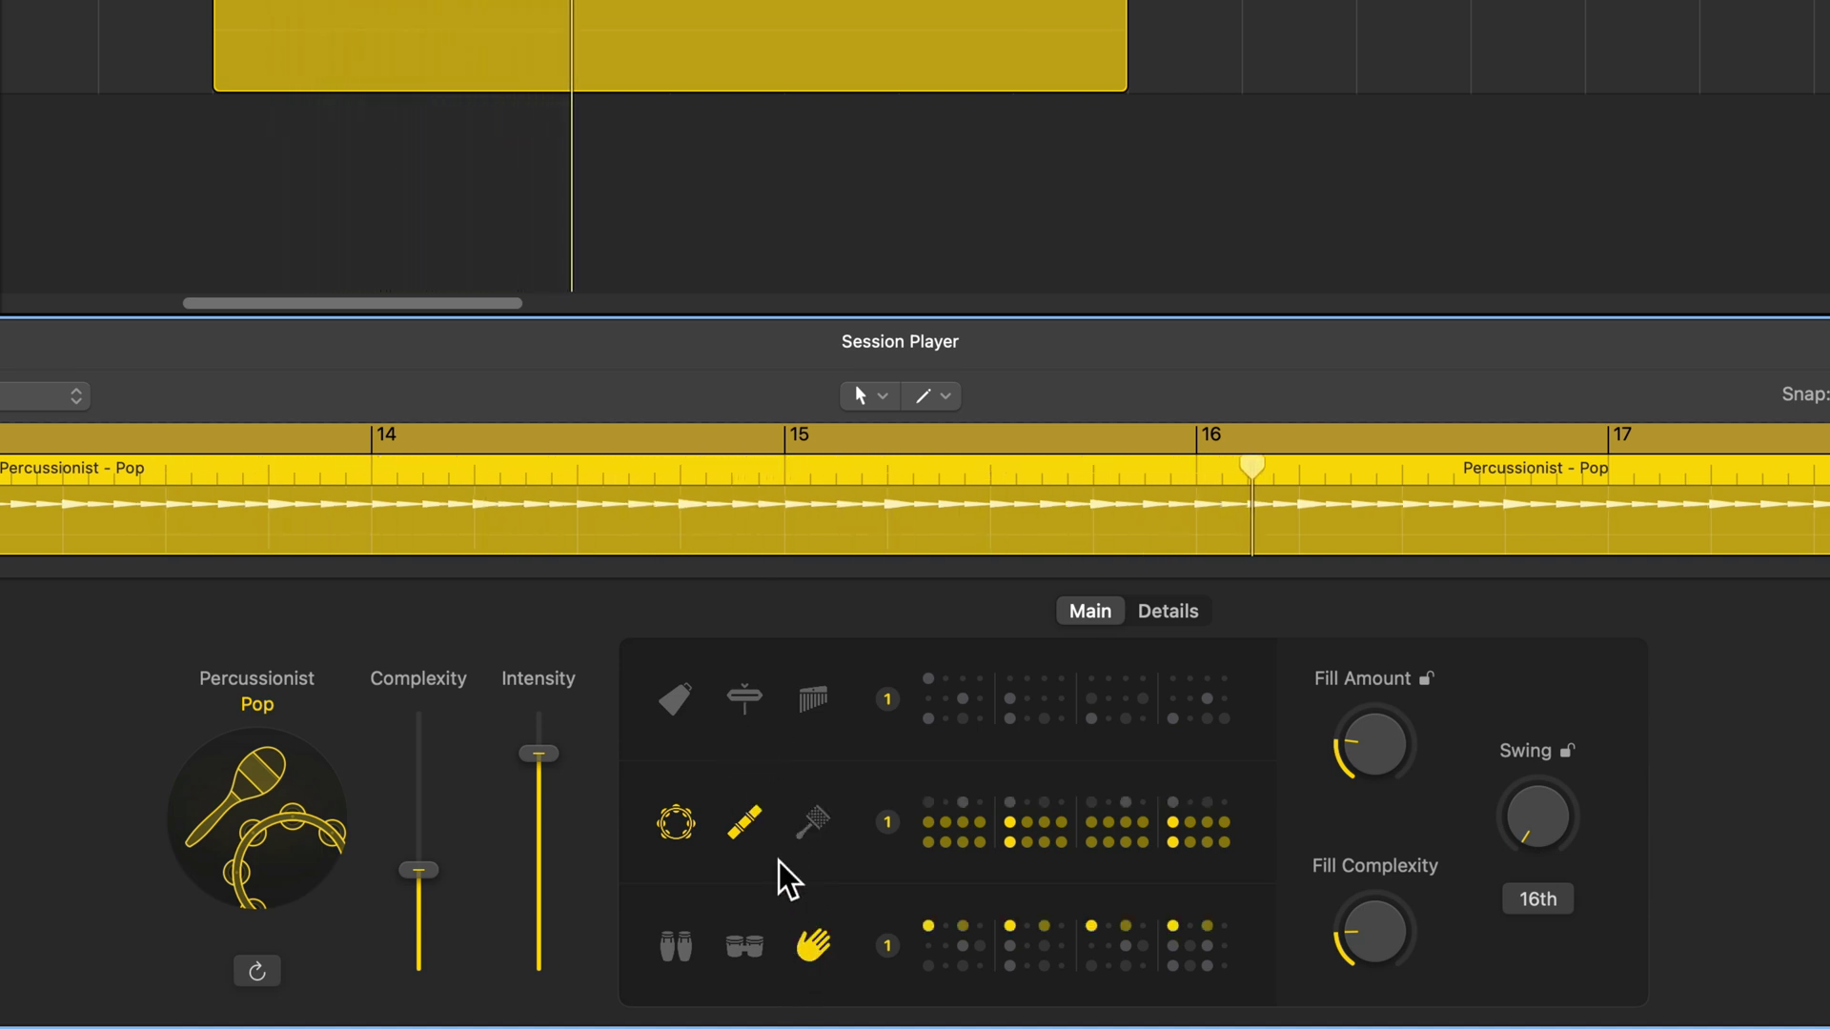
# Try tambourine patterns 3 and 4, then settle on pattern 5
pyautogui.click(1009, 844)
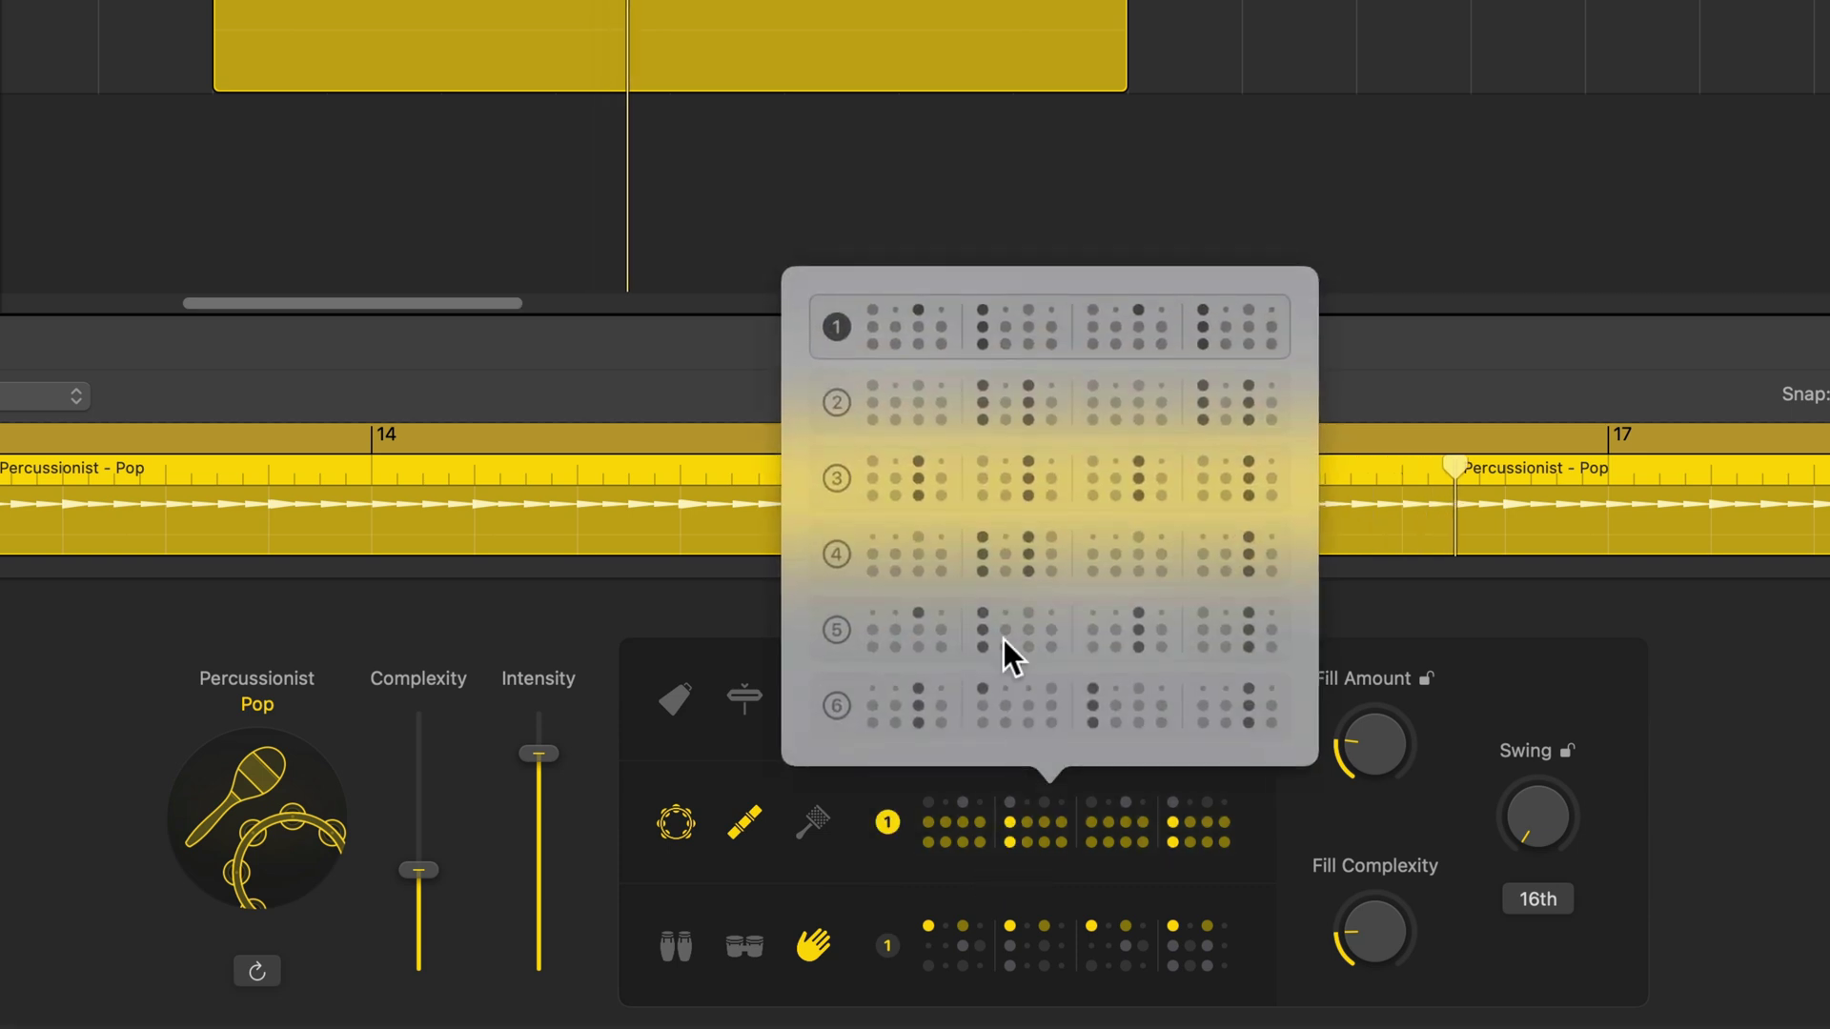
pyautogui.click(977, 478)
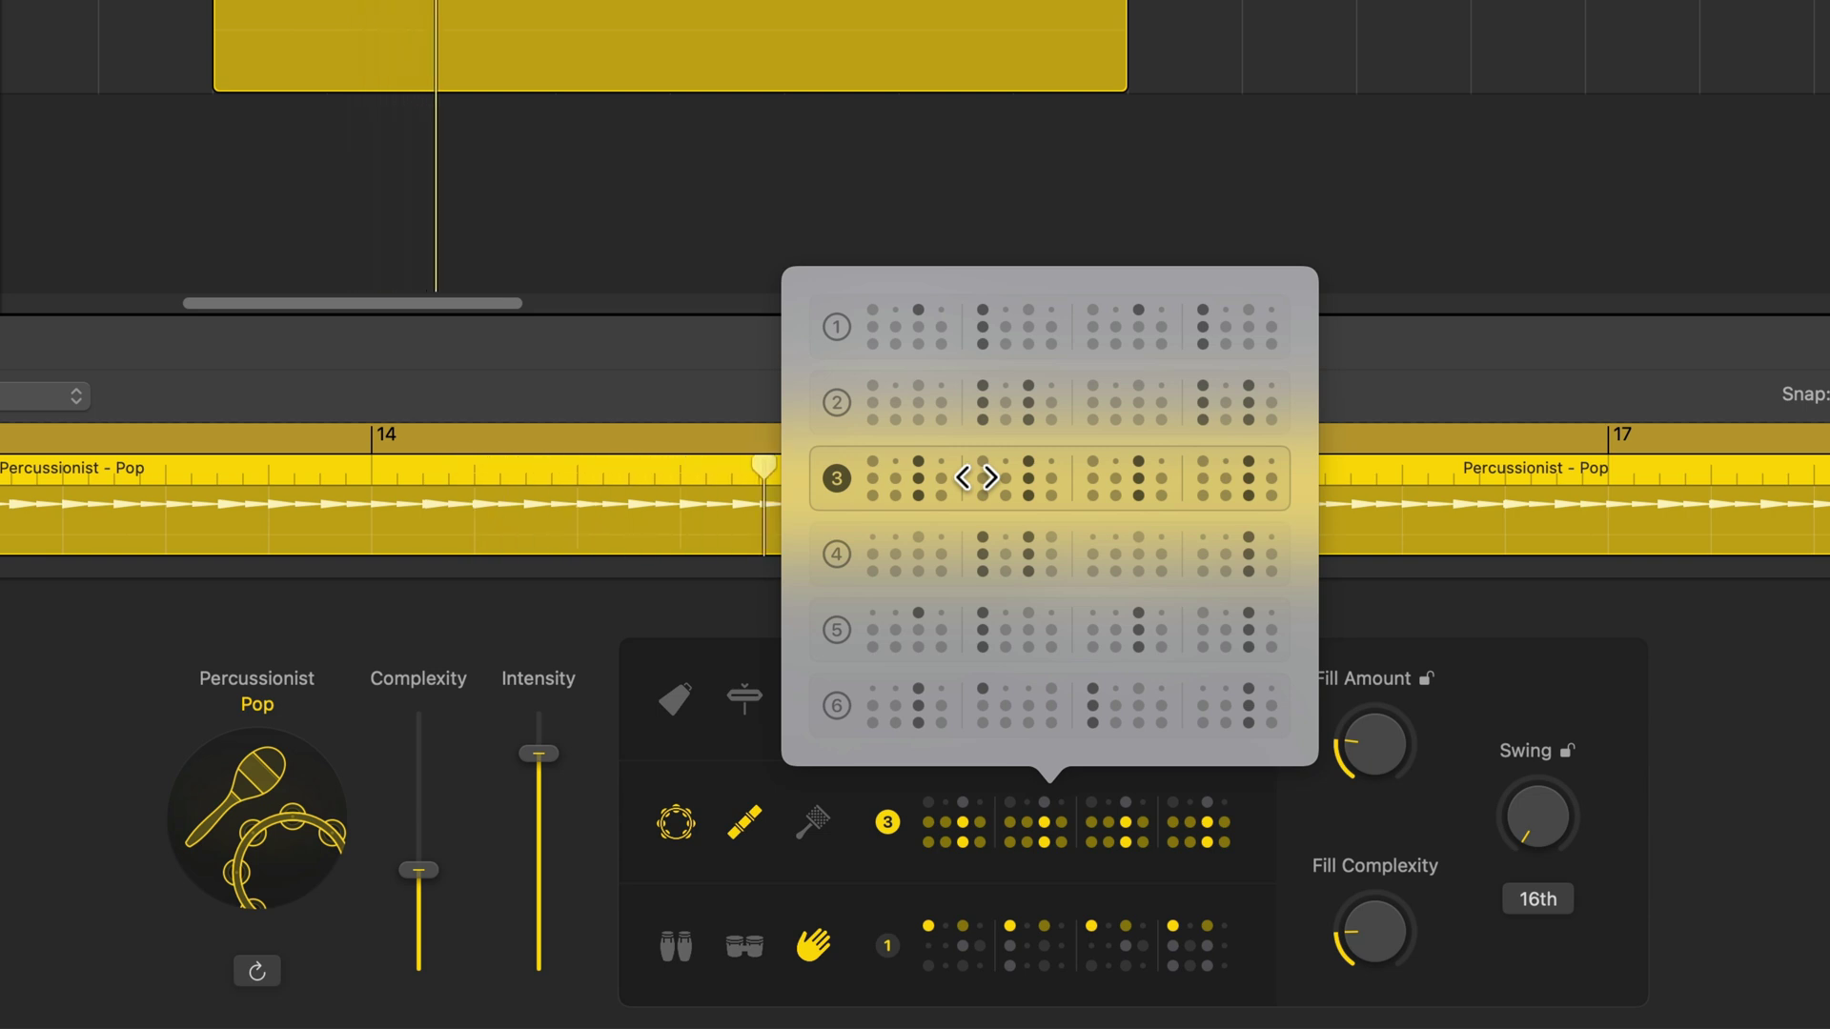
pyautogui.click(1022, 564)
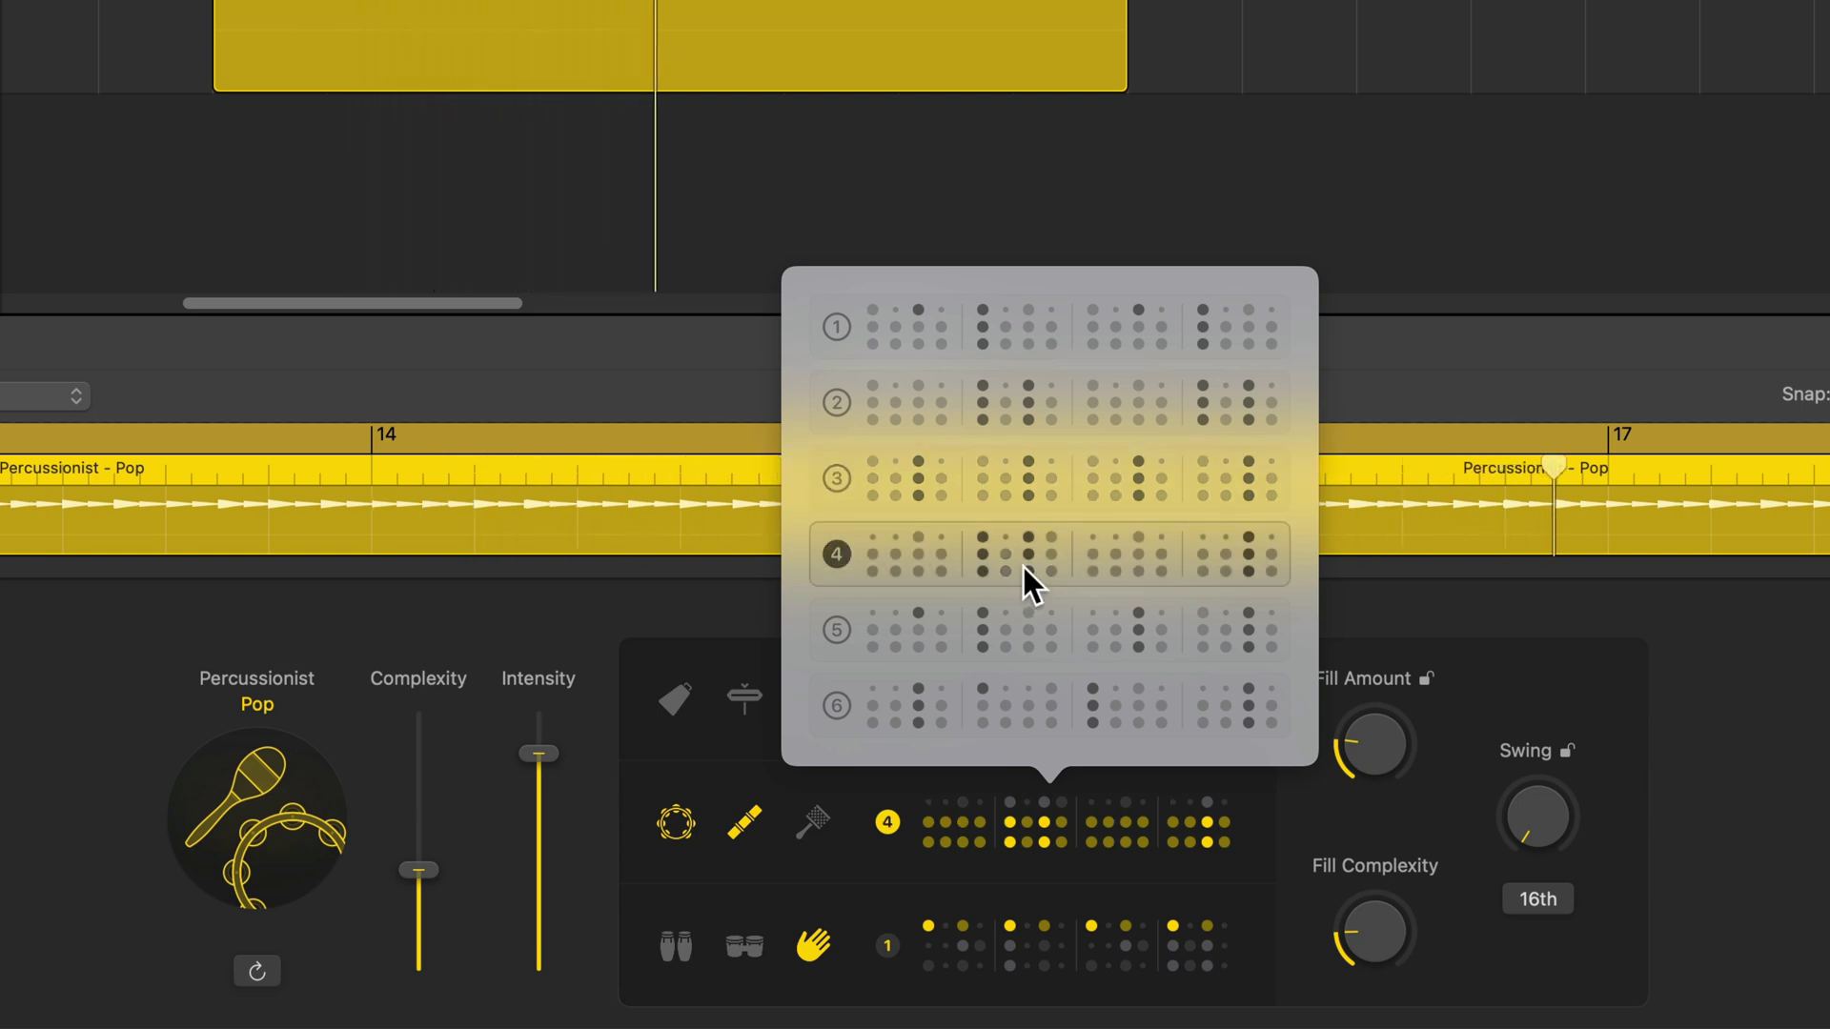
pyautogui.click(1026, 625)
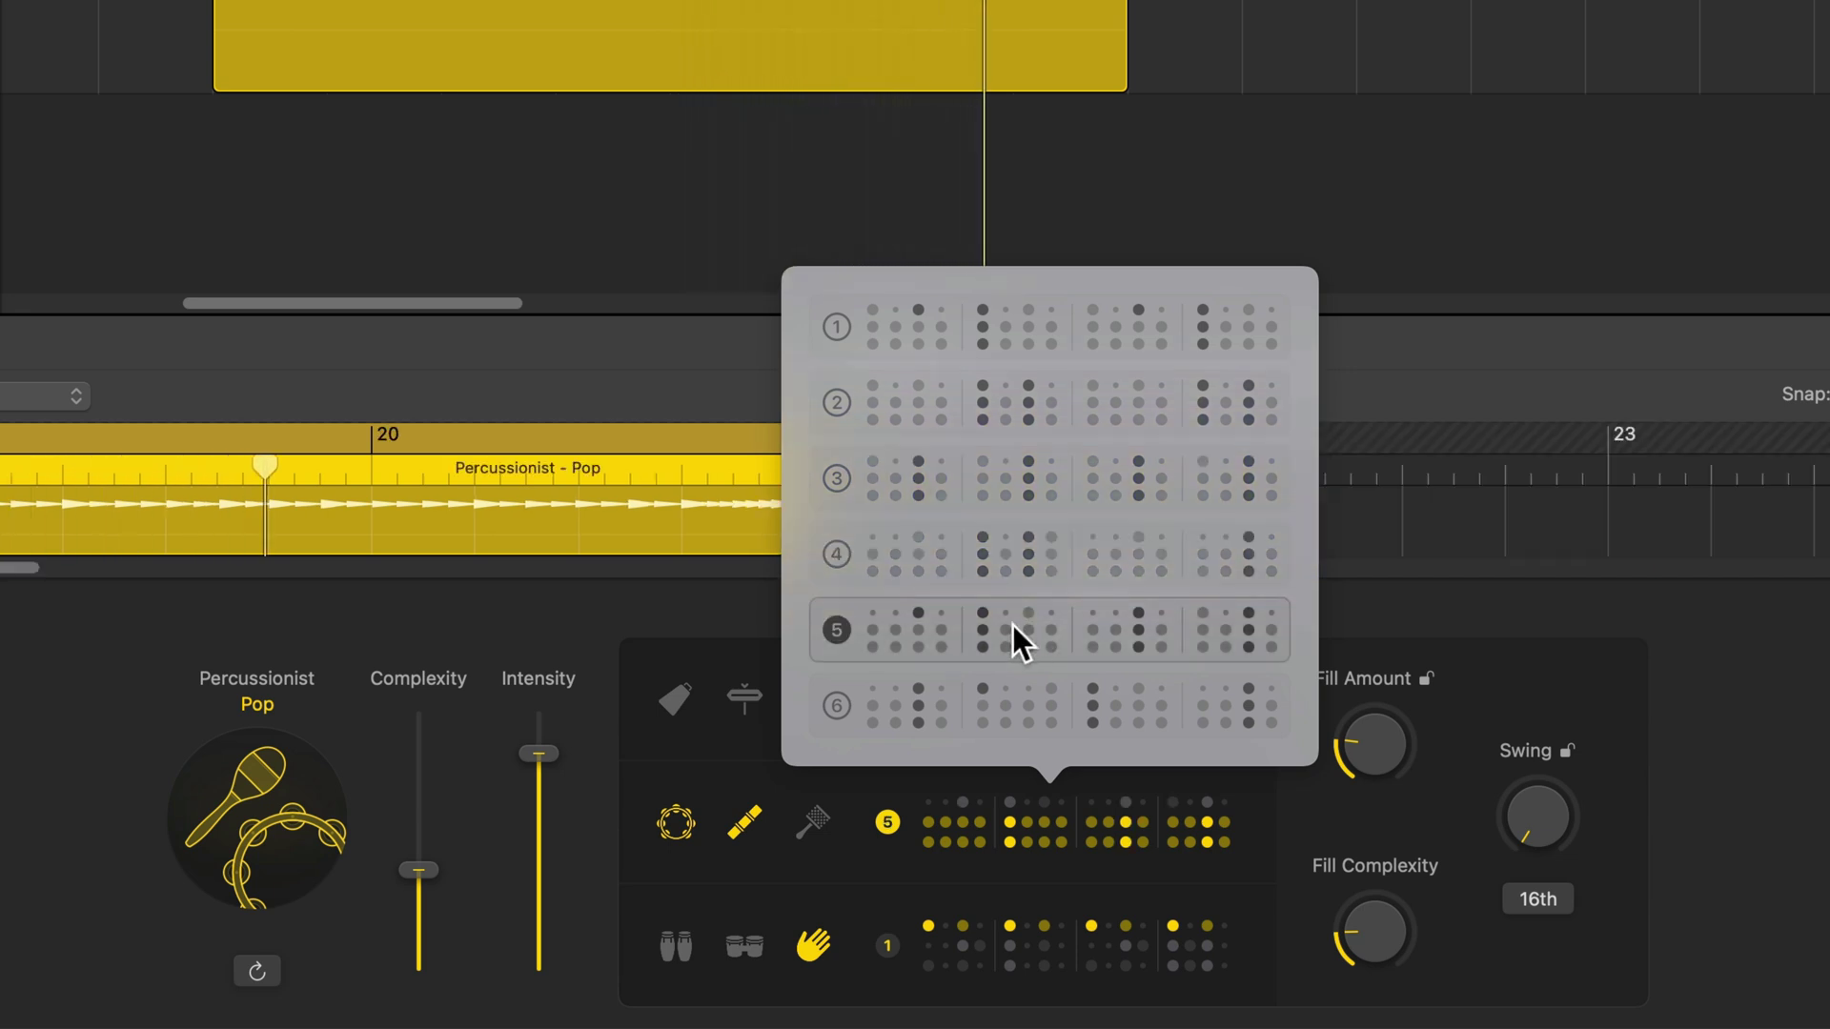
pyautogui.click(597, 632)
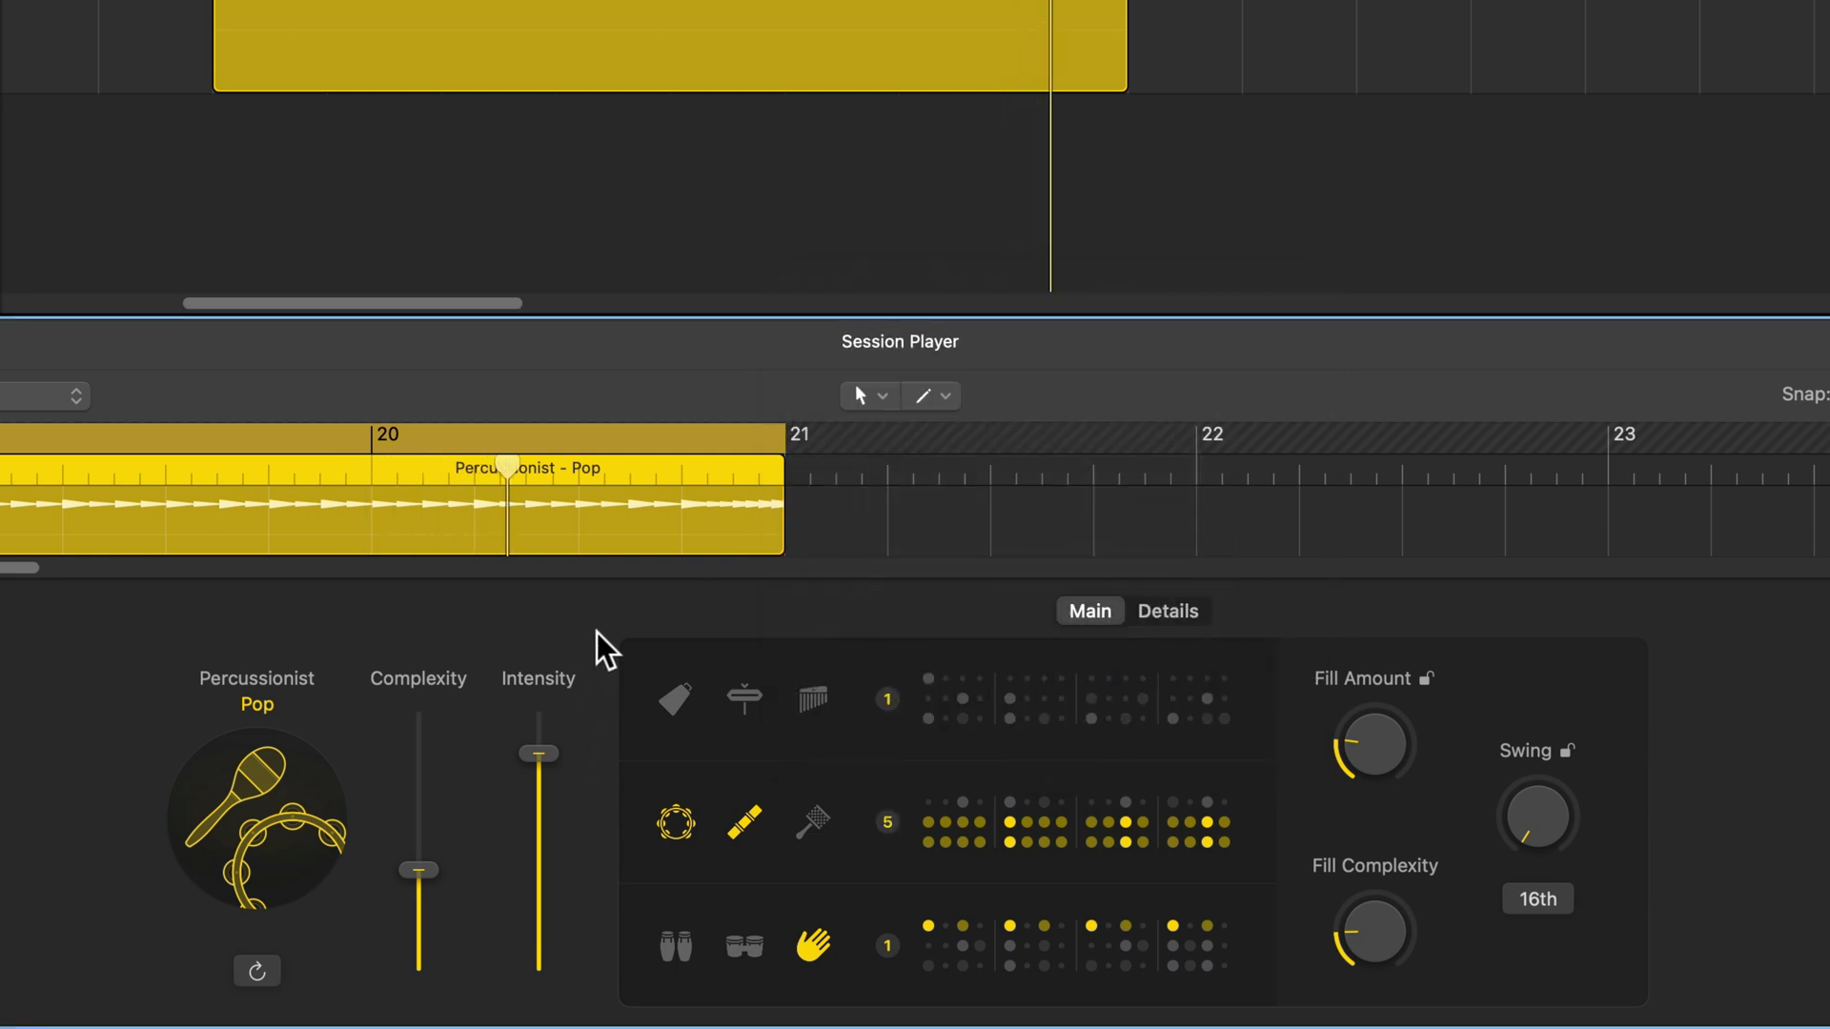
# Raise Complexity to maximum, bring it back down, and lower Intensity slightly
pyautogui.moveTo(419, 870); pyautogui.dragTo(462, 704)
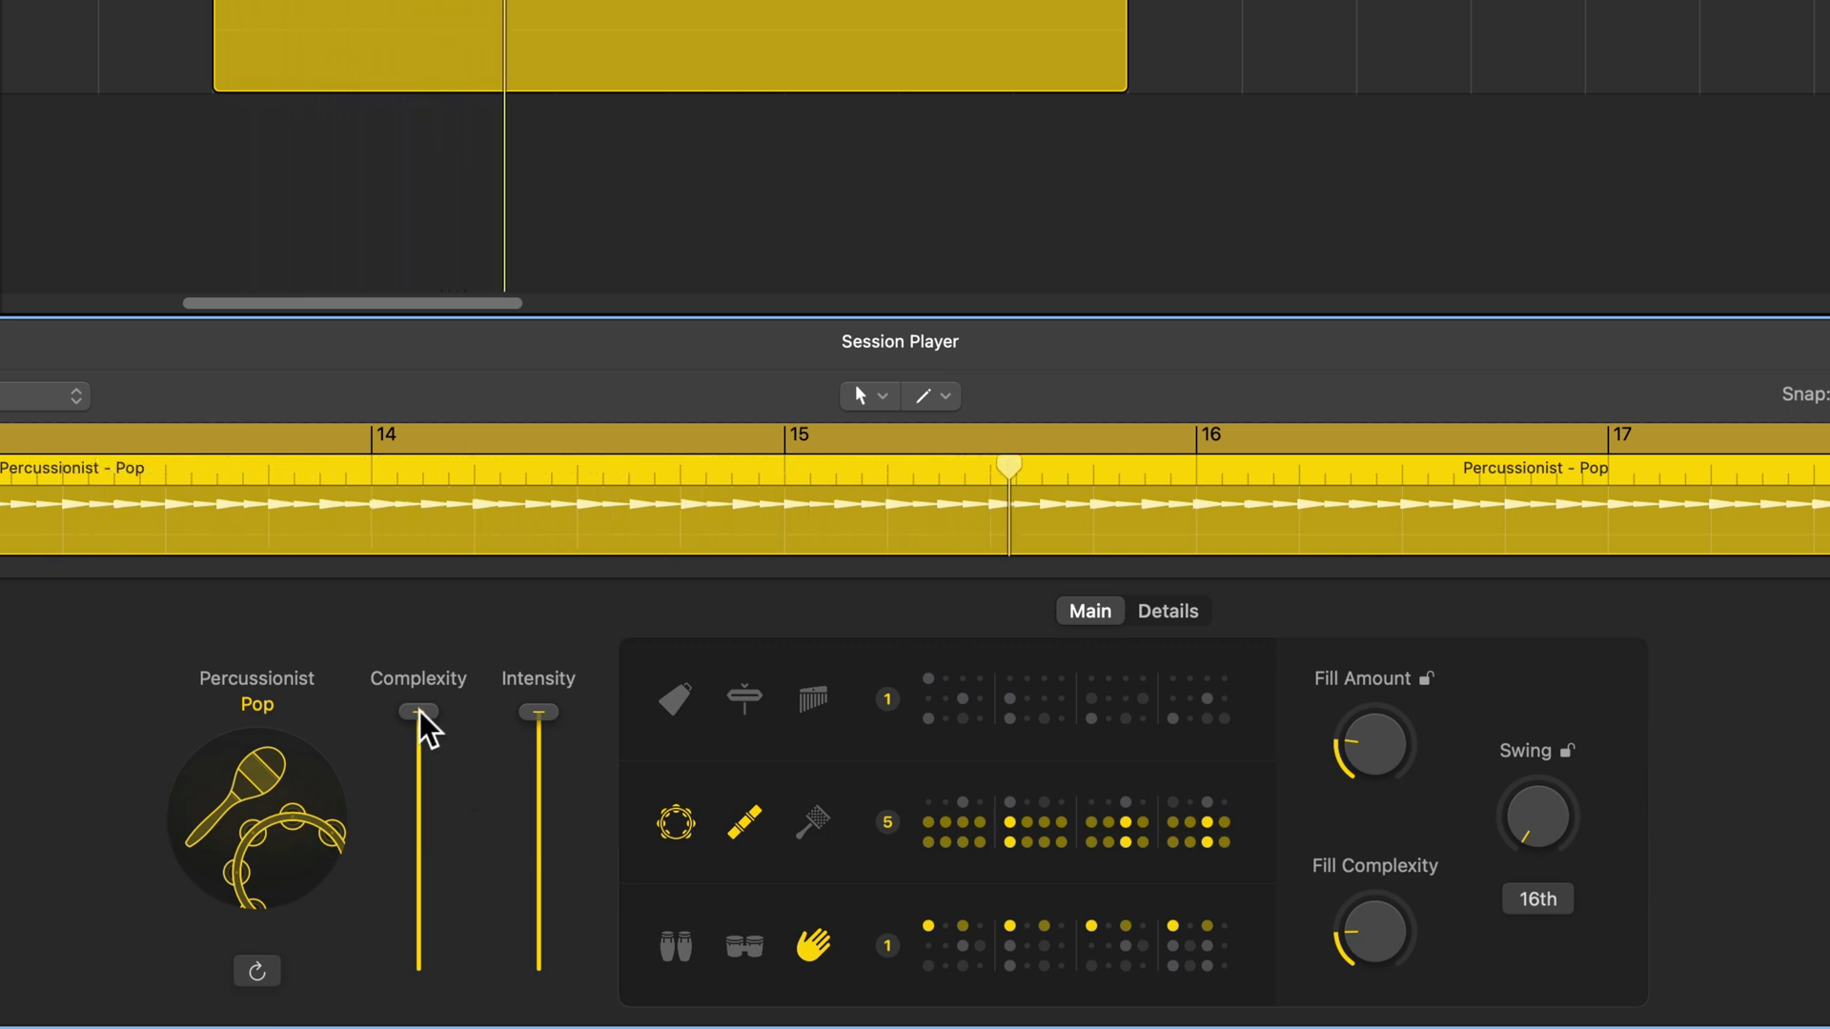
pyautogui.moveTo(420, 716); pyautogui.dragTo(475, 880)
pyautogui.moveTo(567, 712); pyautogui.dragTo(1406, 690)
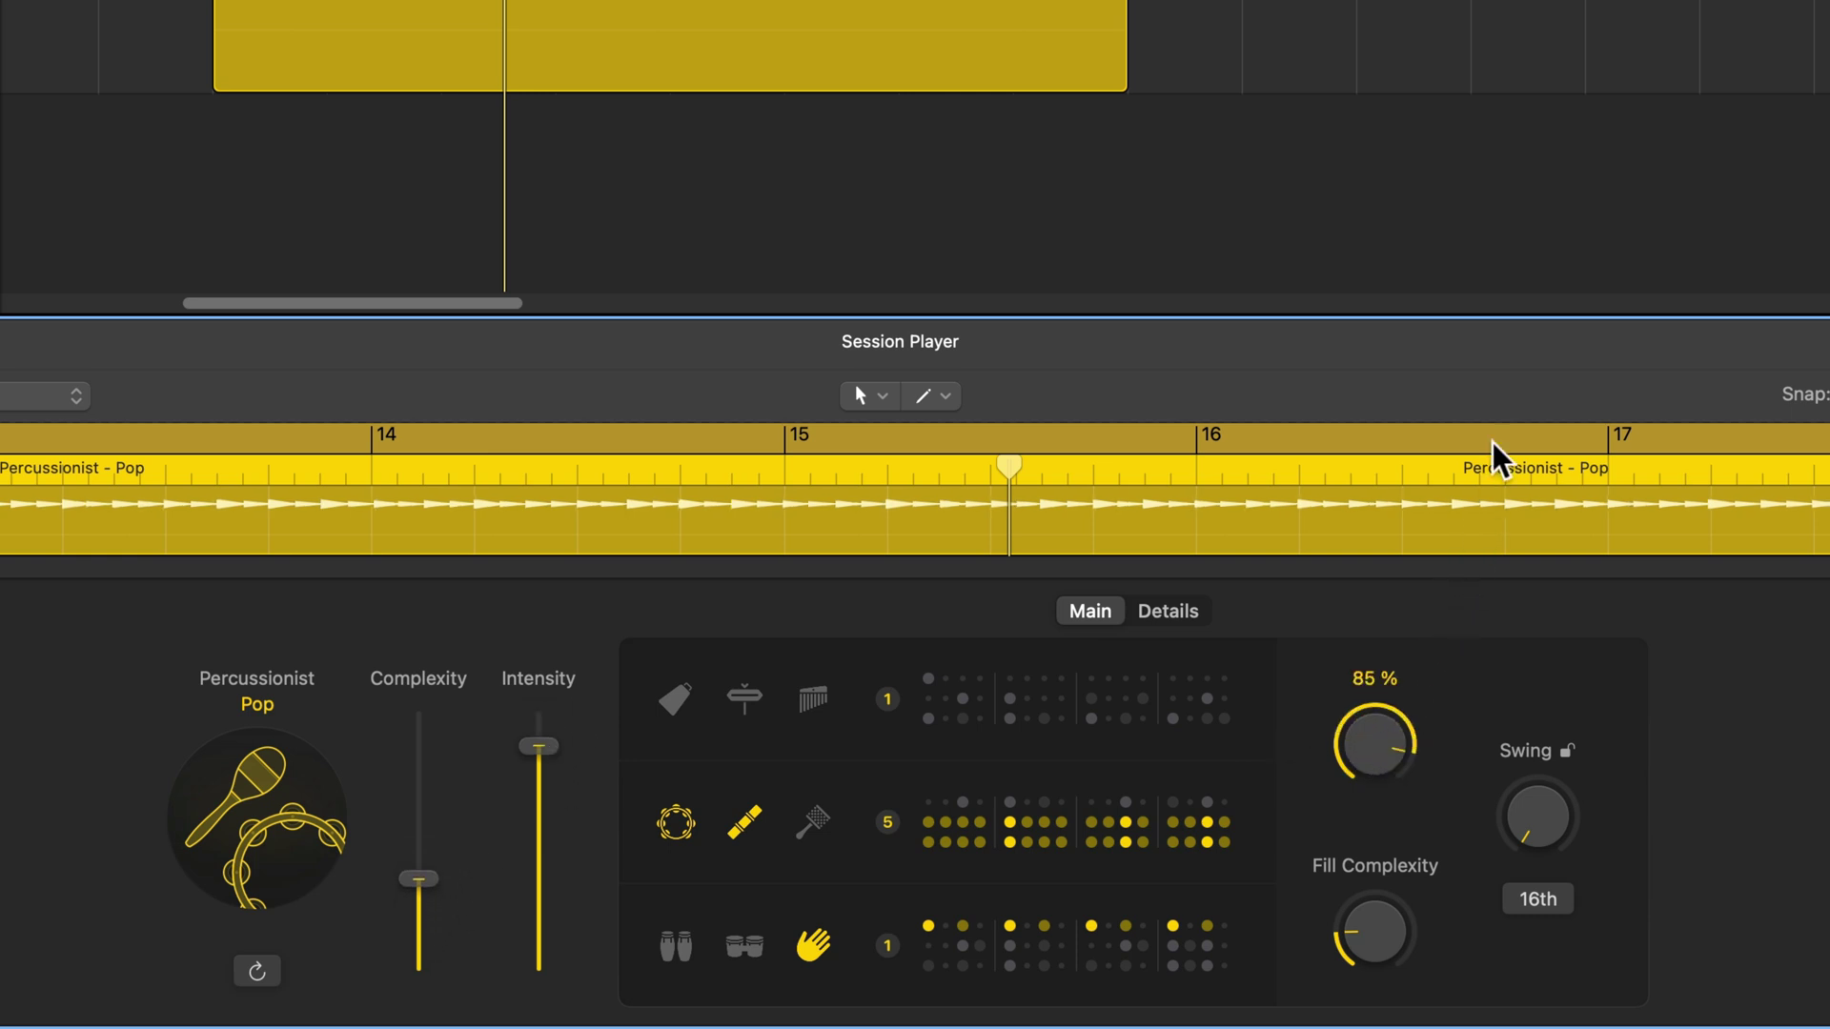
# Set Fill Amount to 50 %, Fill Complexity to about 48 % and Swing to 53 %
pyautogui.moveTo(1508, 433); pyautogui.dragTo(1530, 376)
pyautogui.moveTo(1392, 972); pyautogui.dragTo(1503, 531)
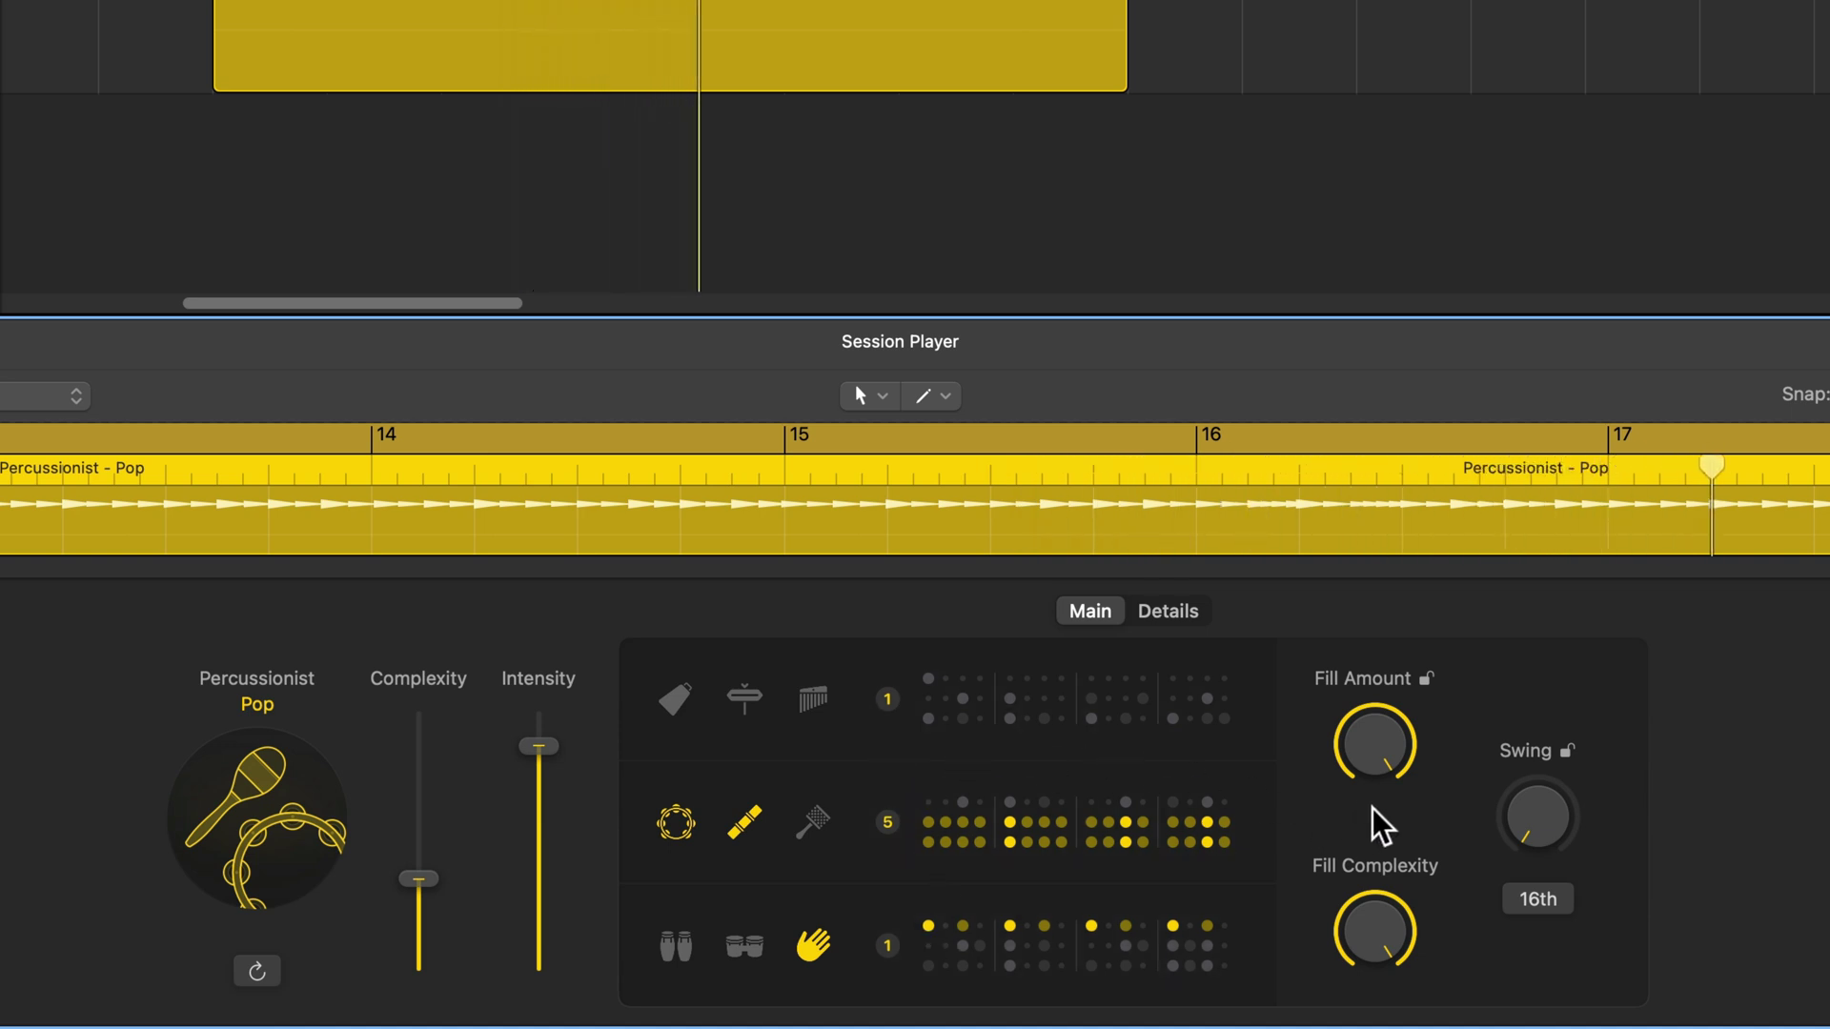
pyautogui.moveTo(1389, 809); pyautogui.dragTo(1361, 851)
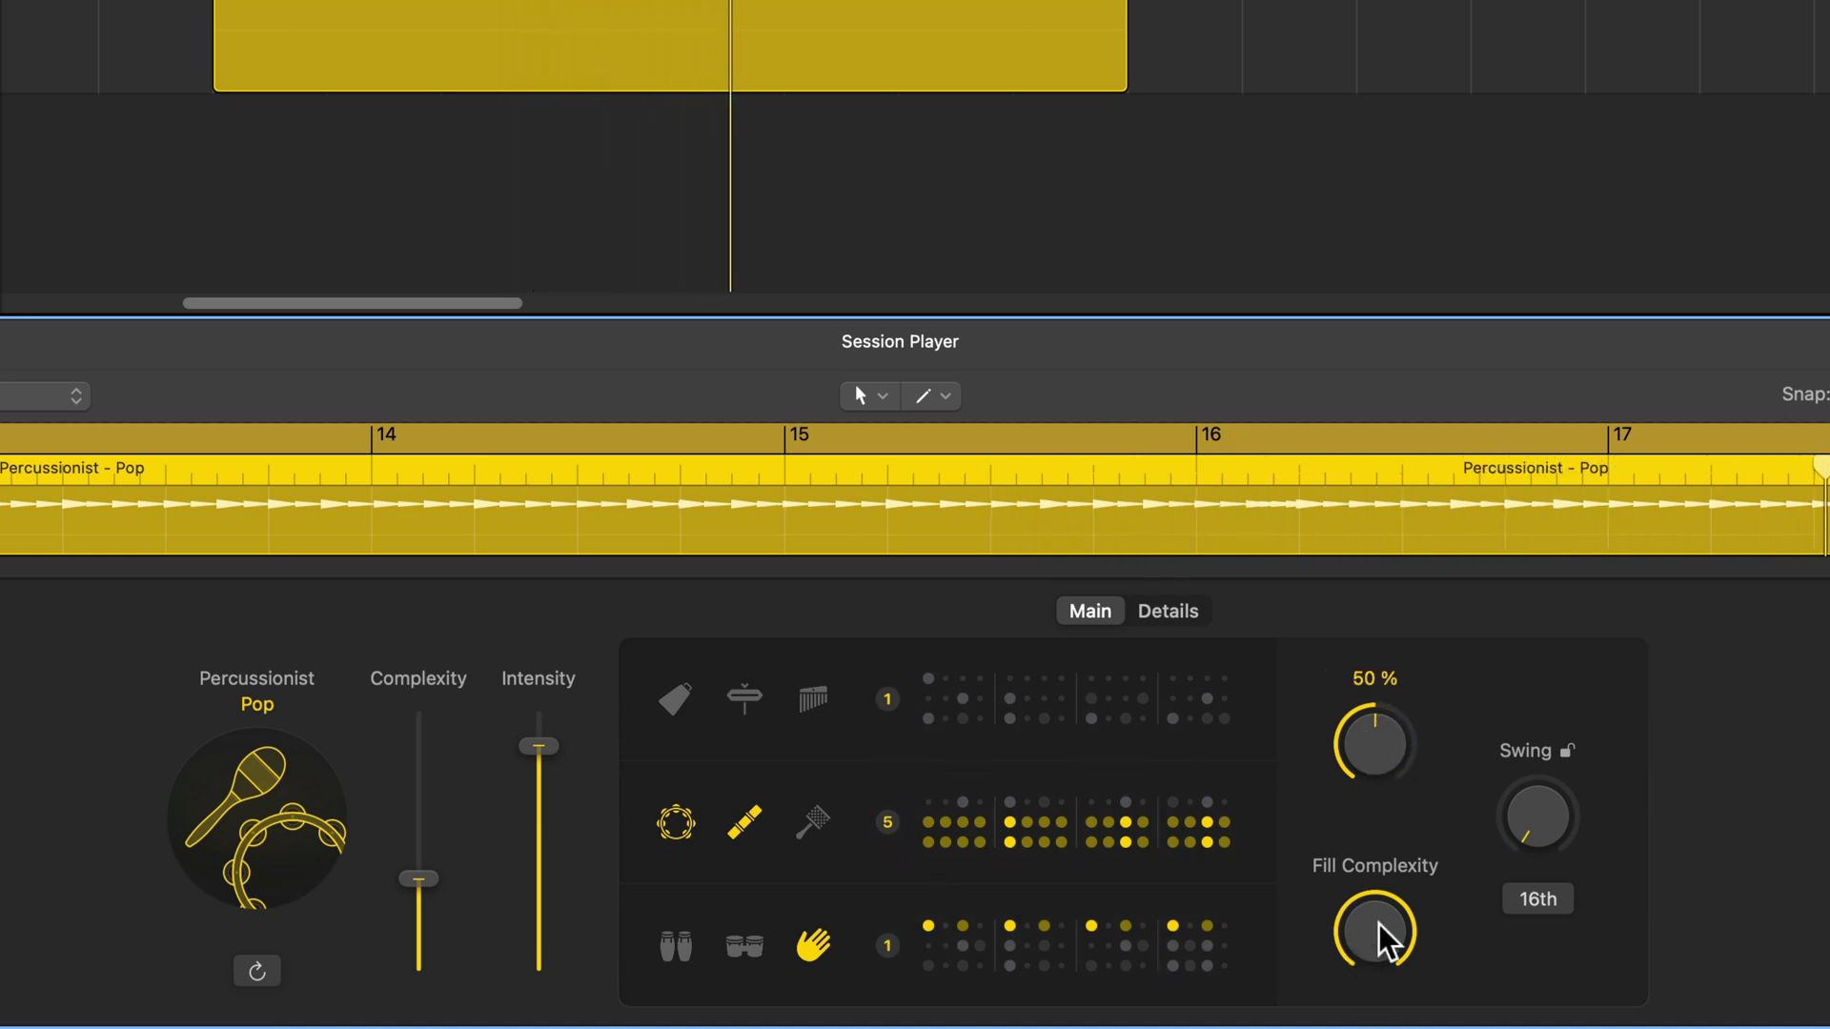
pyautogui.moveTo(1378, 939); pyautogui.dragTo(1411, 1006)
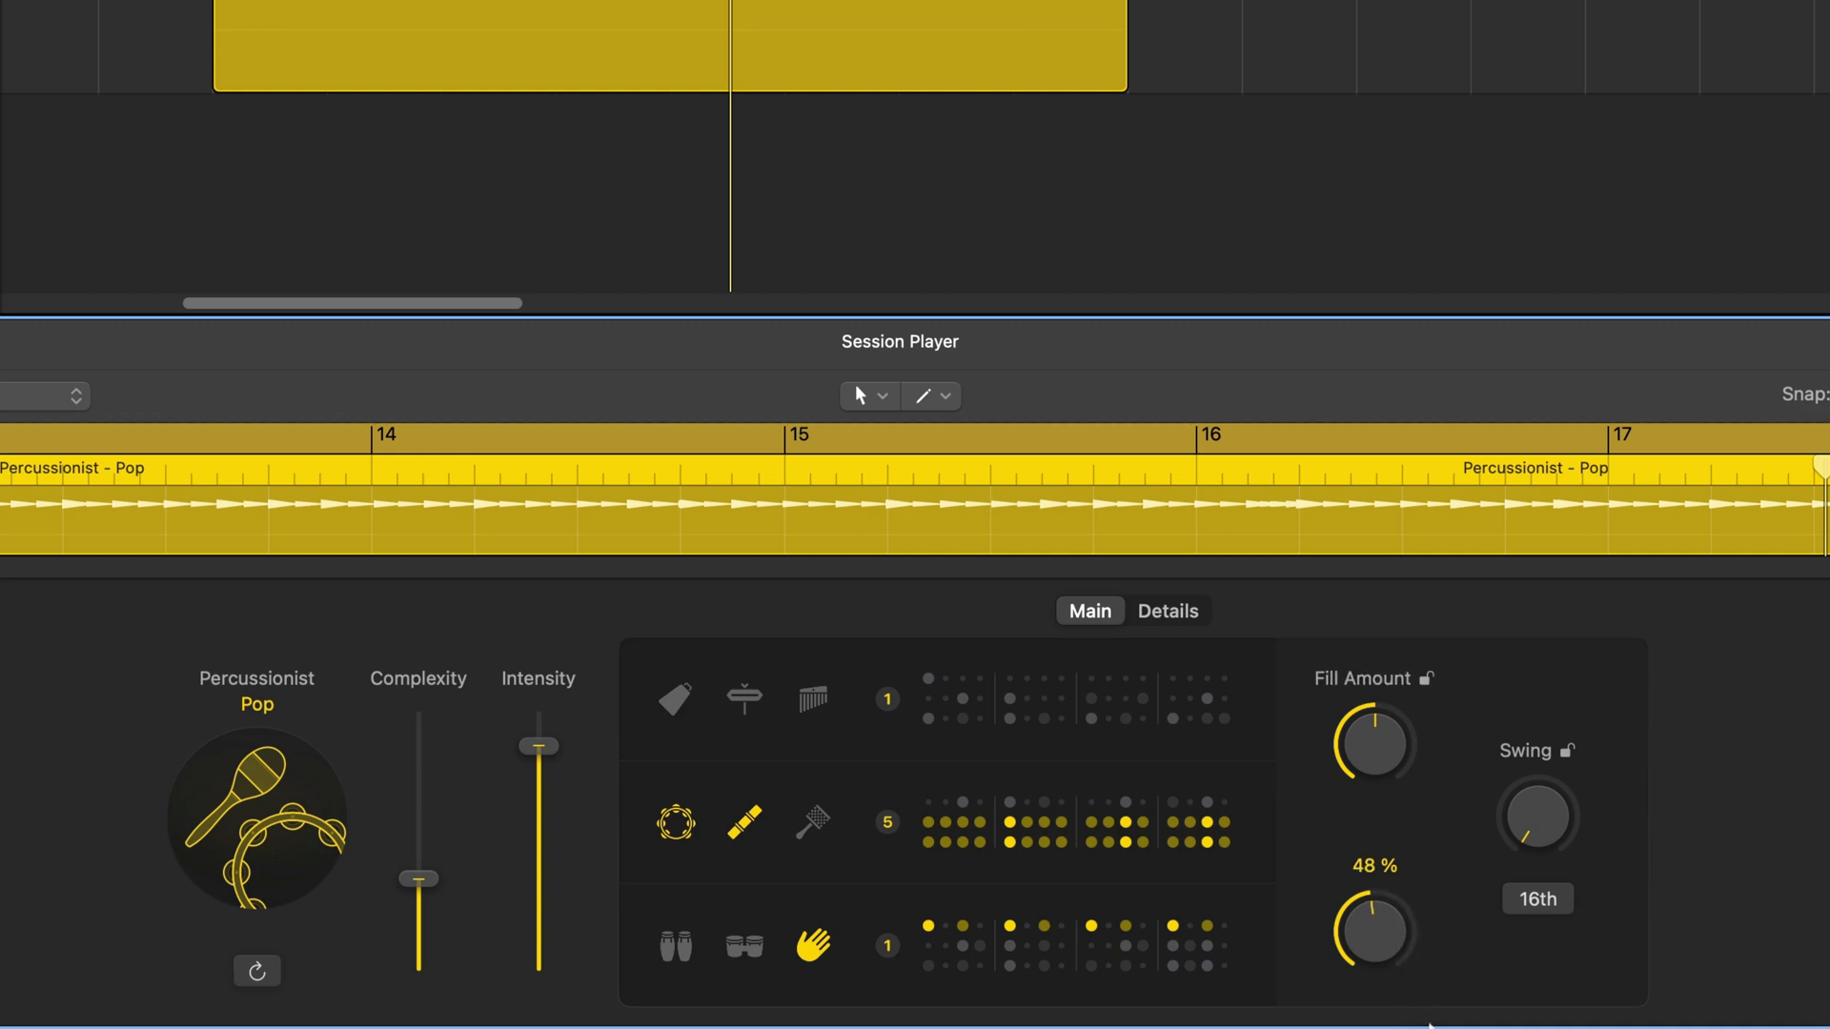
pyautogui.moveTo(1549, 831); pyautogui.dragTo(1599, 745)
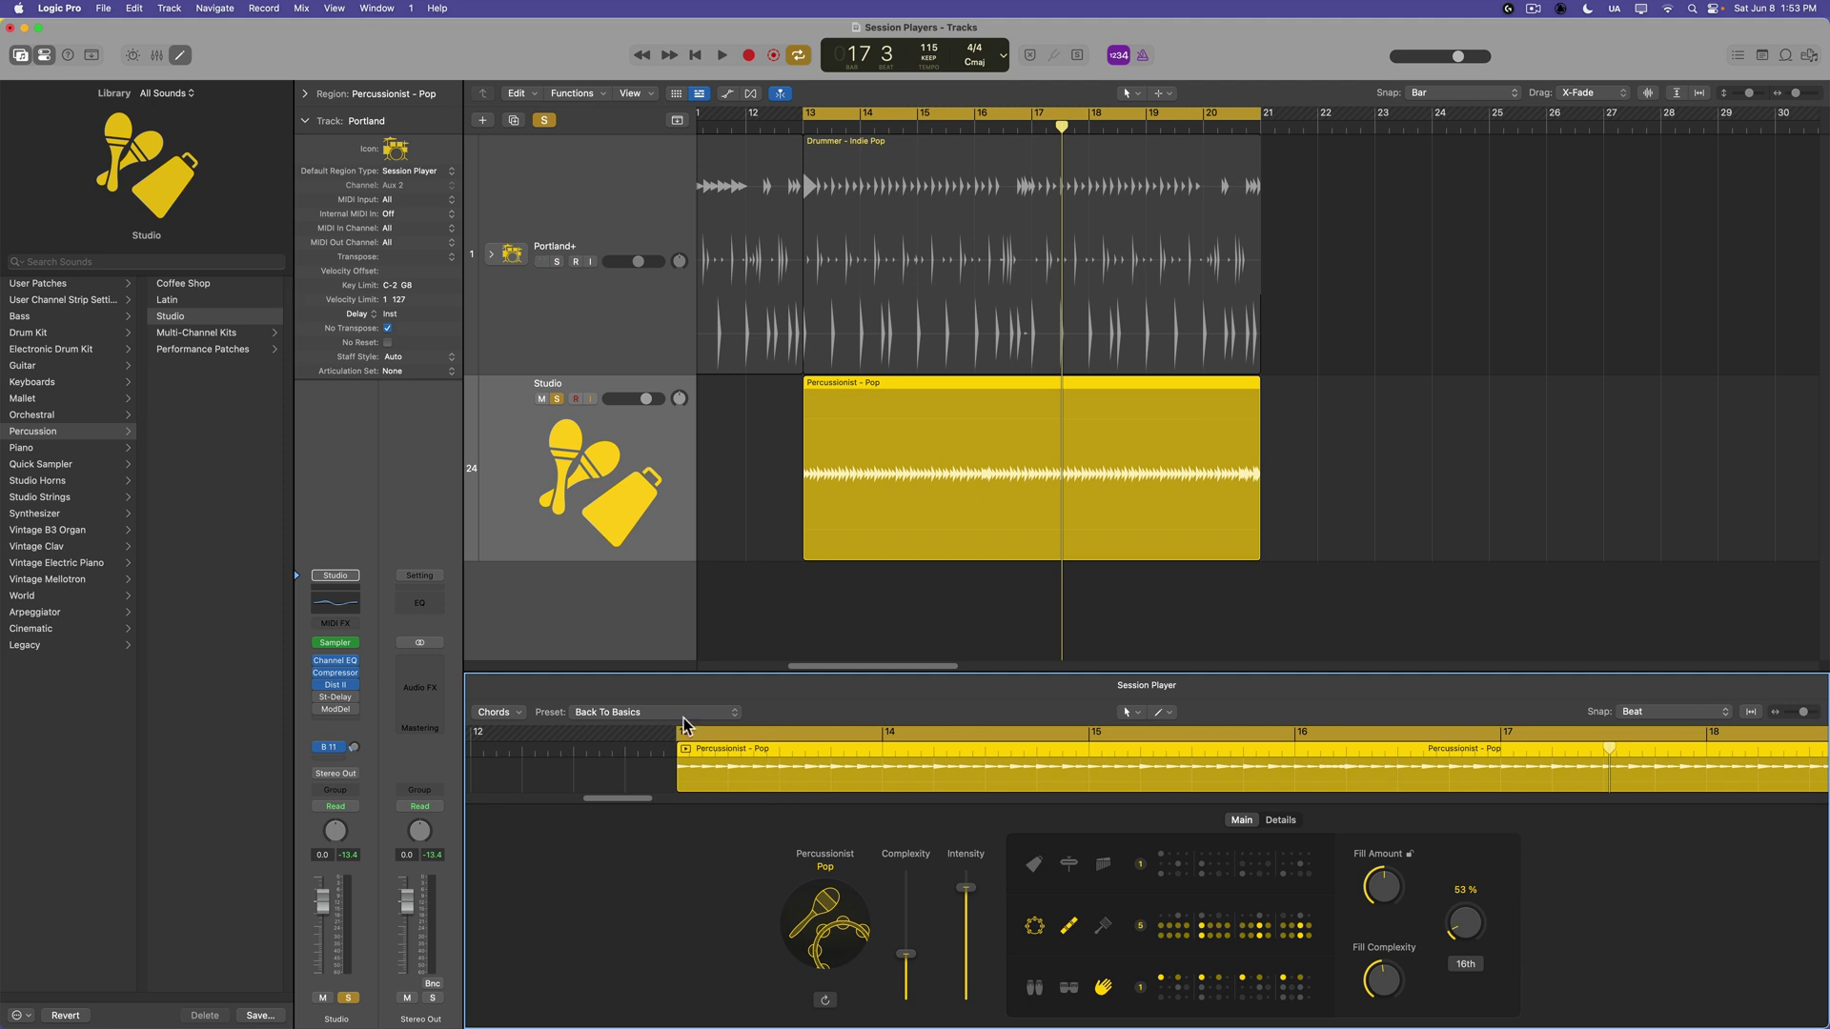
# Browse the percussionist preset list without changing the preset, then switch to the detailed settings
pyautogui.click(683, 713)
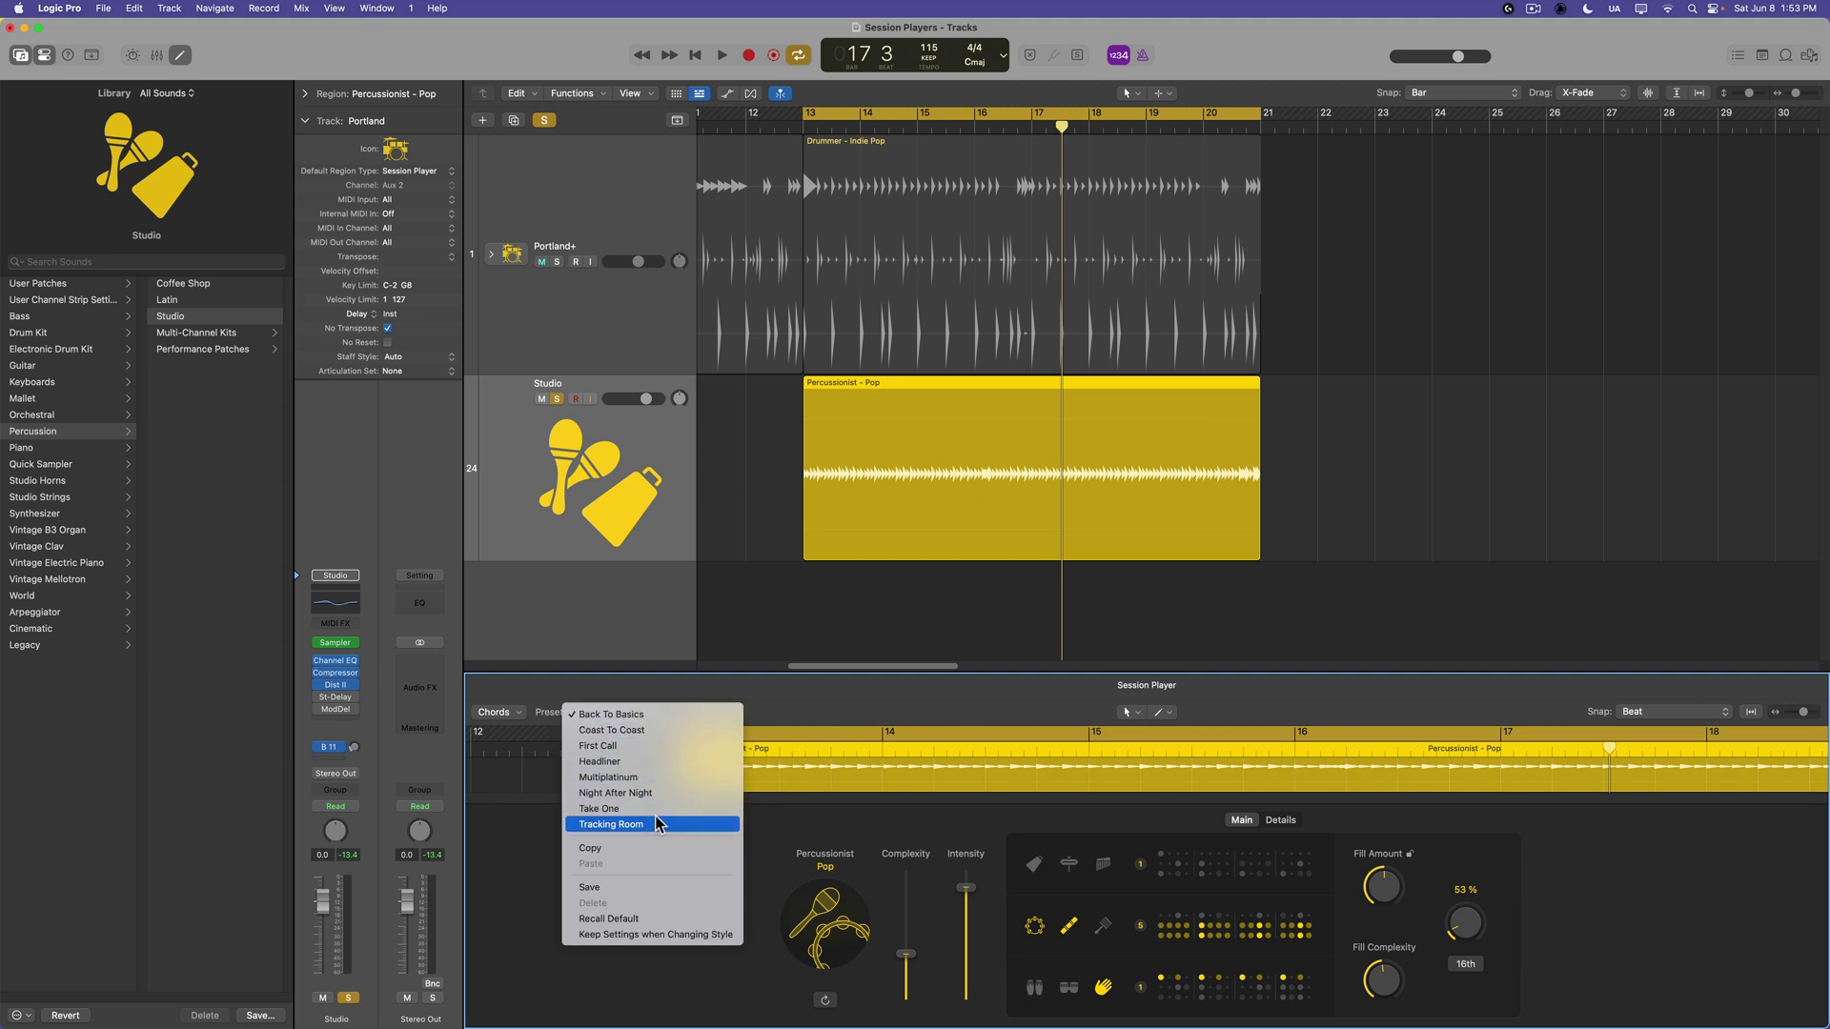
pyautogui.click(1072, 830)
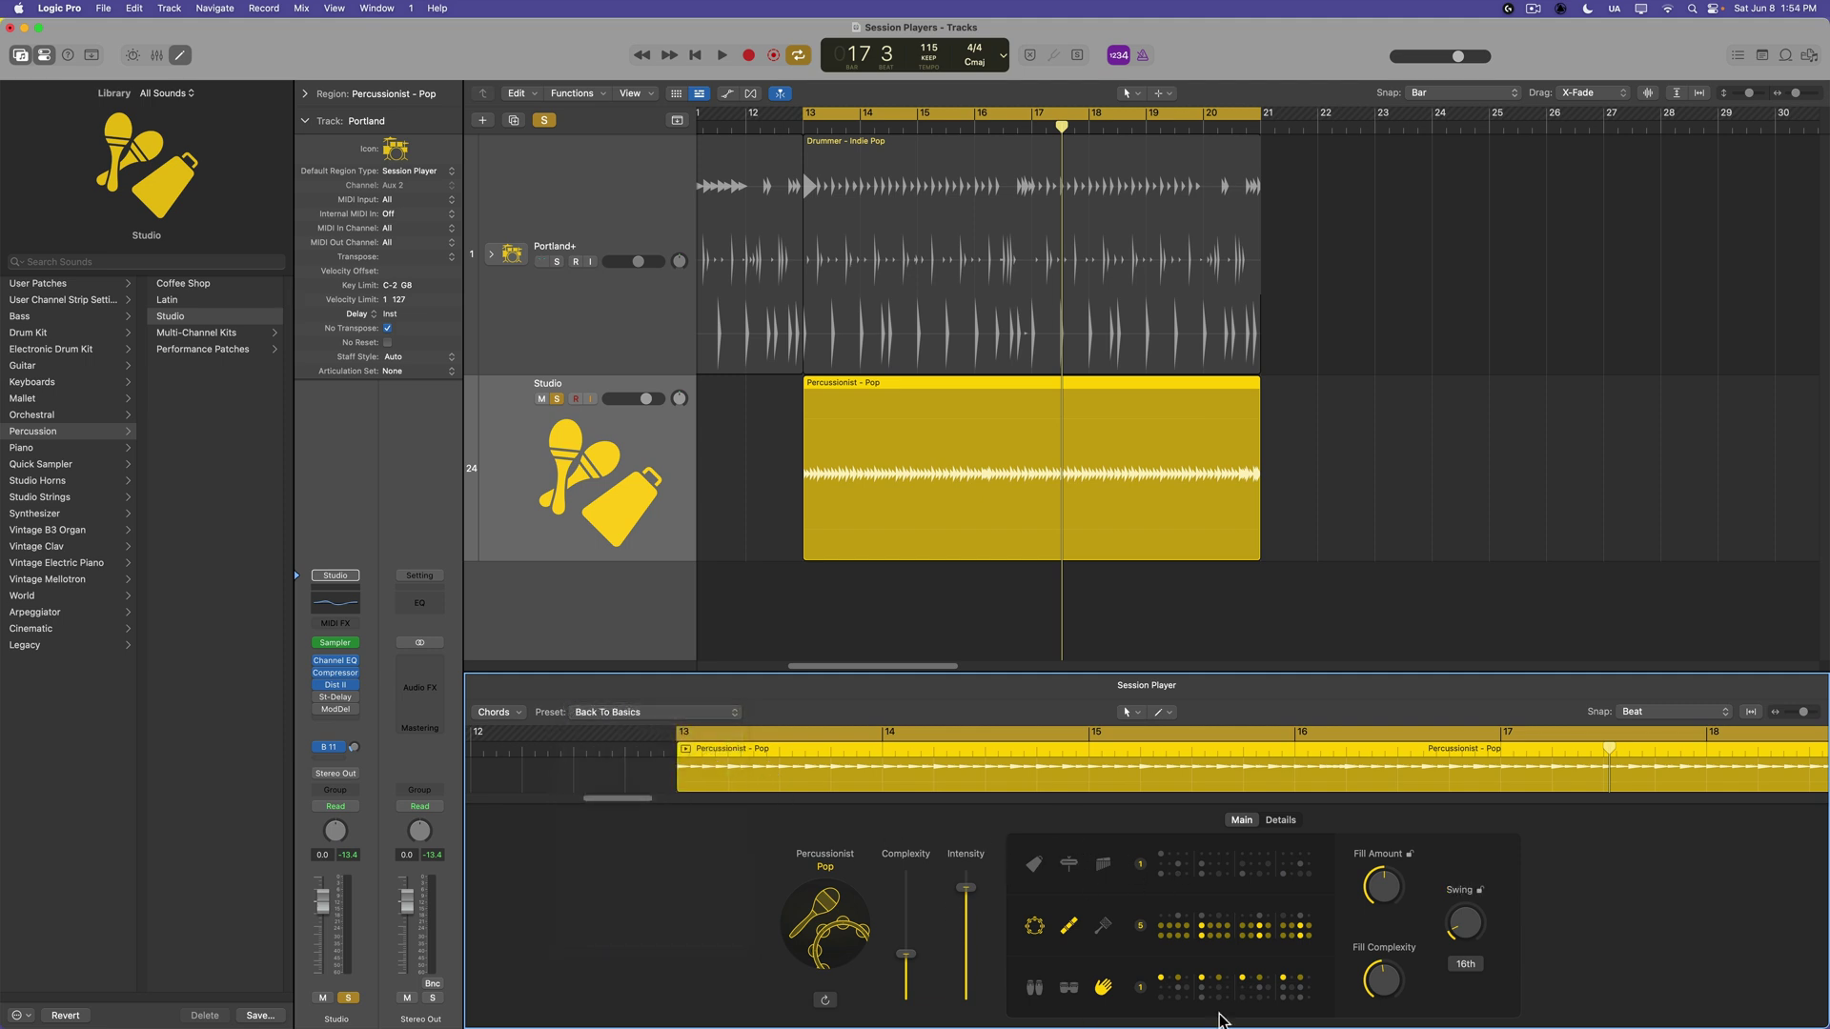
pyautogui.click(610, 713)
pyautogui.click(1626, 861)
pyautogui.click(1280, 820)
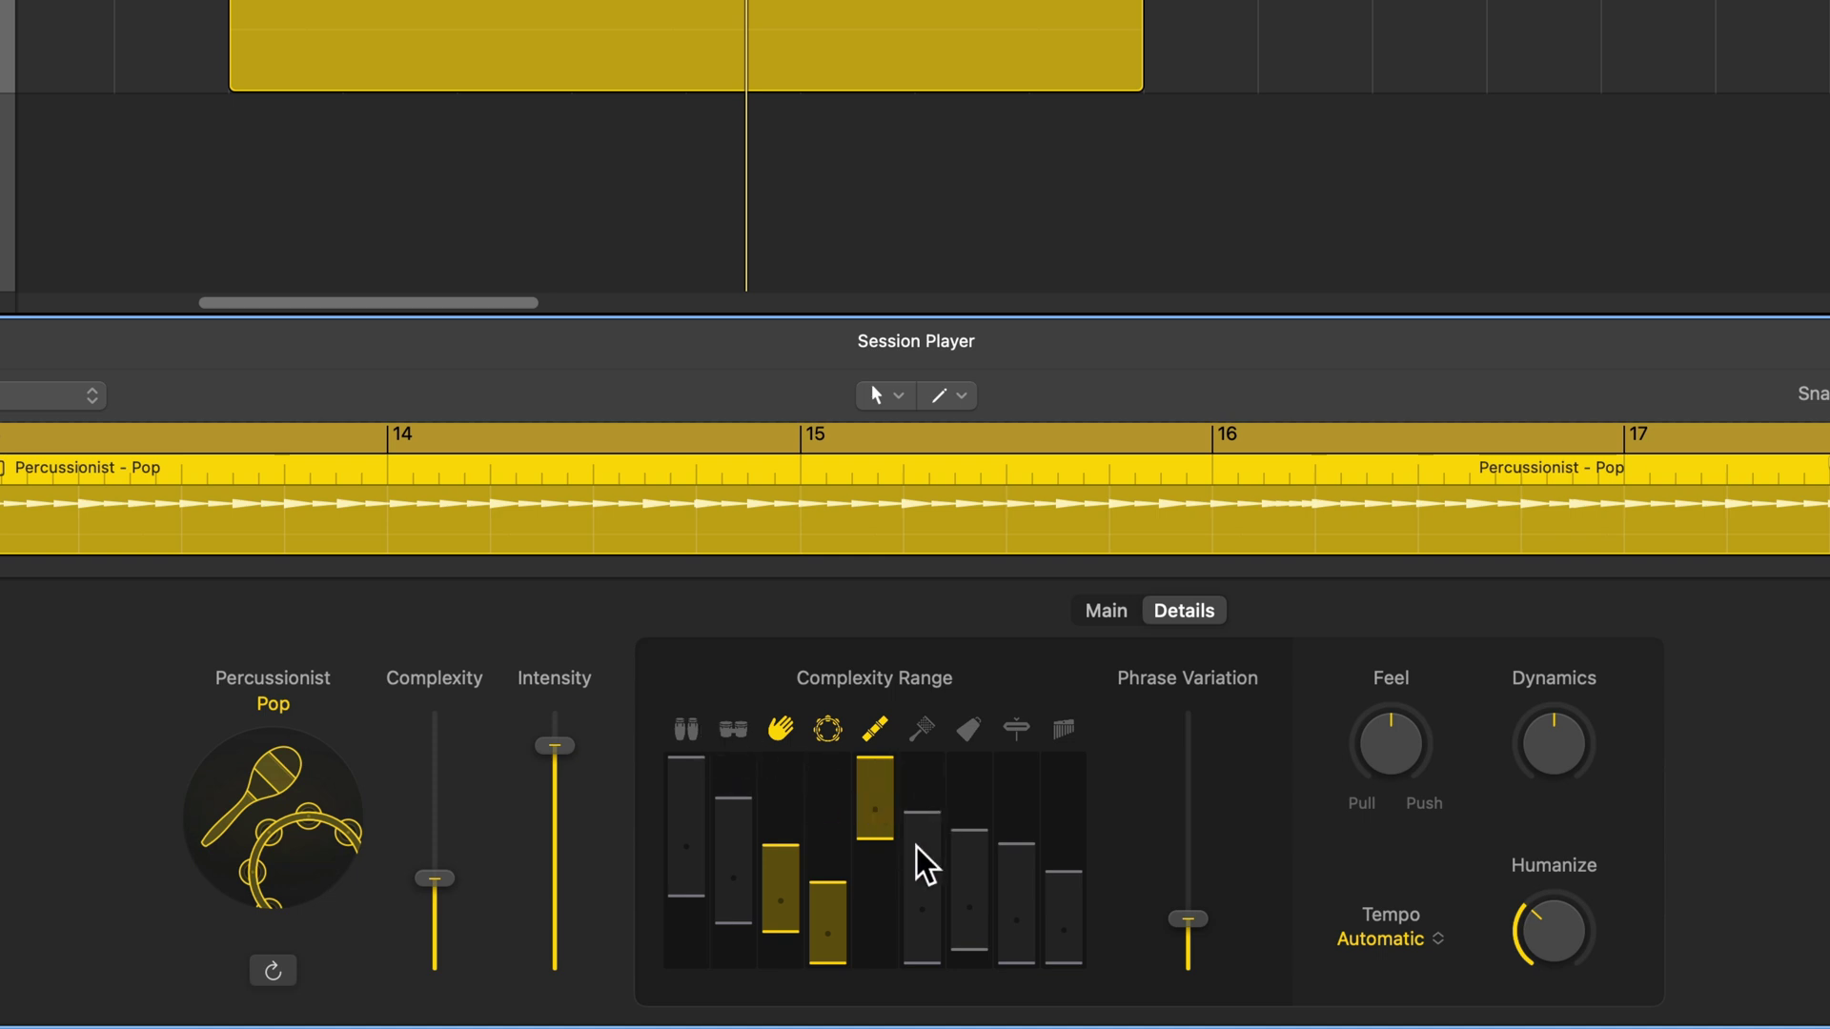
# In Details, lower the clap and shaker complexity ranges and widen the tambourine range
pyautogui.click(1106, 611)
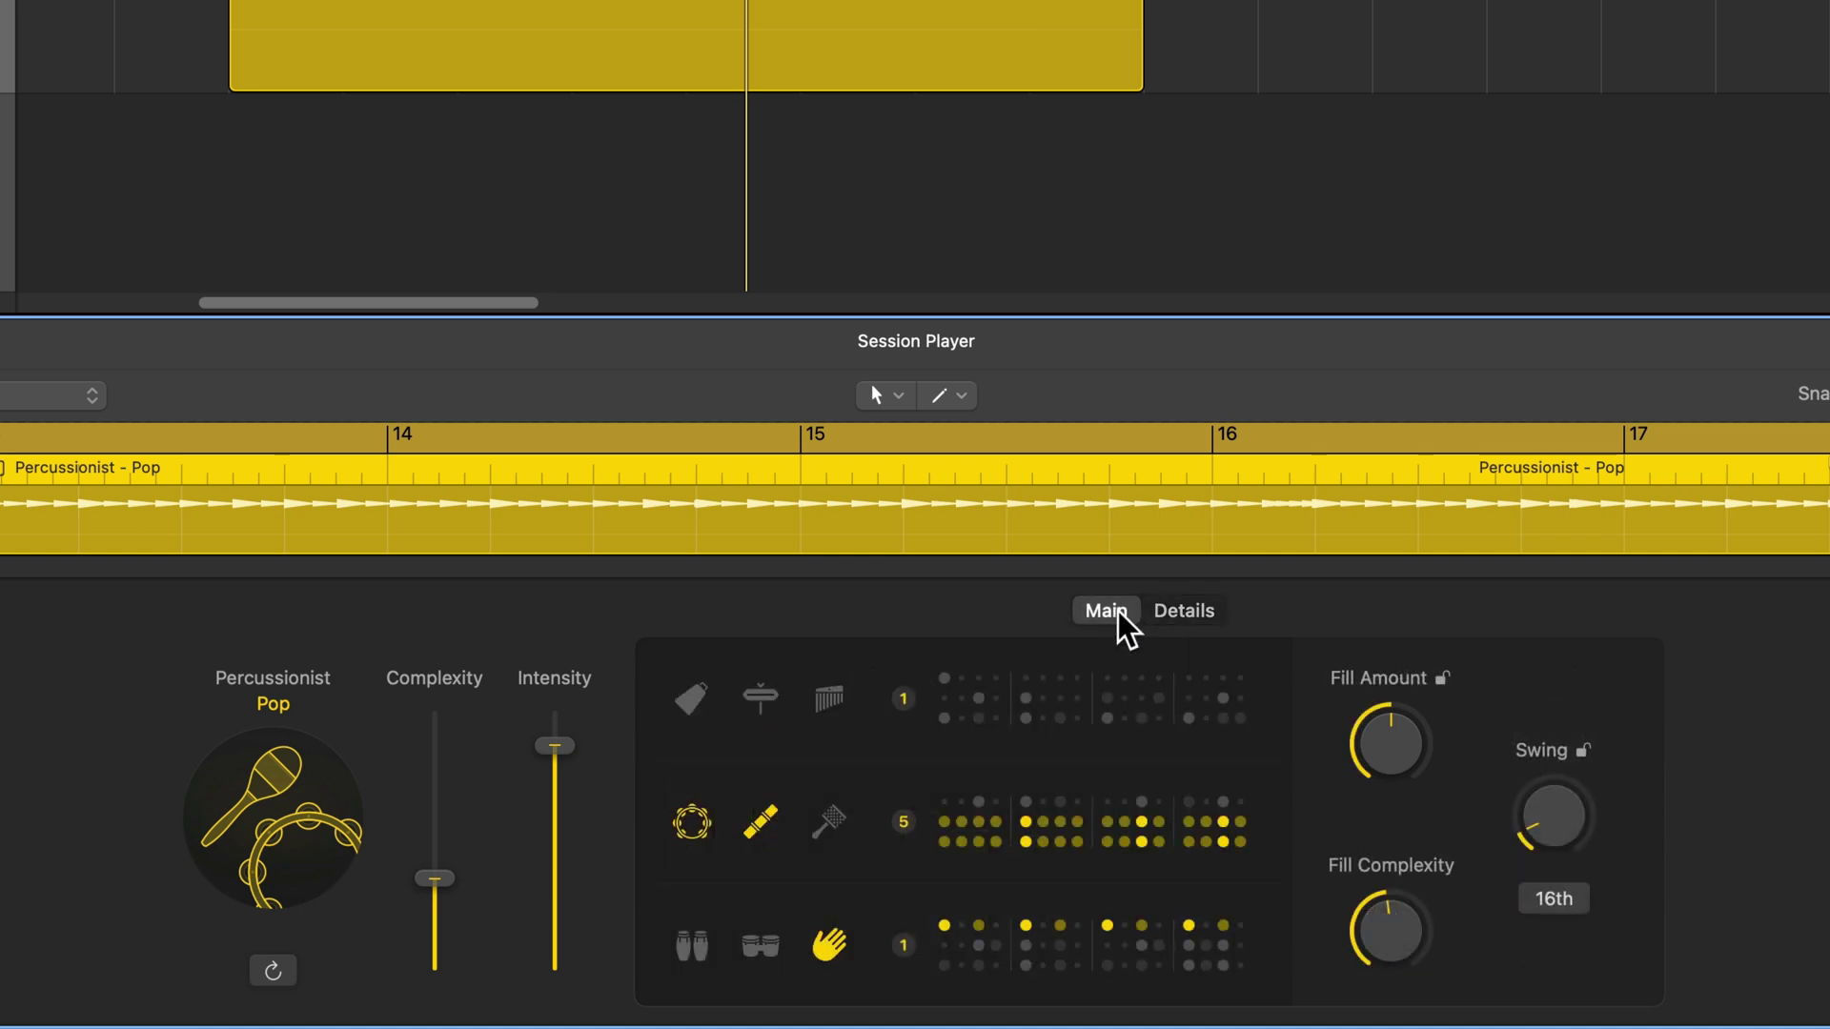
pyautogui.click(1181, 615)
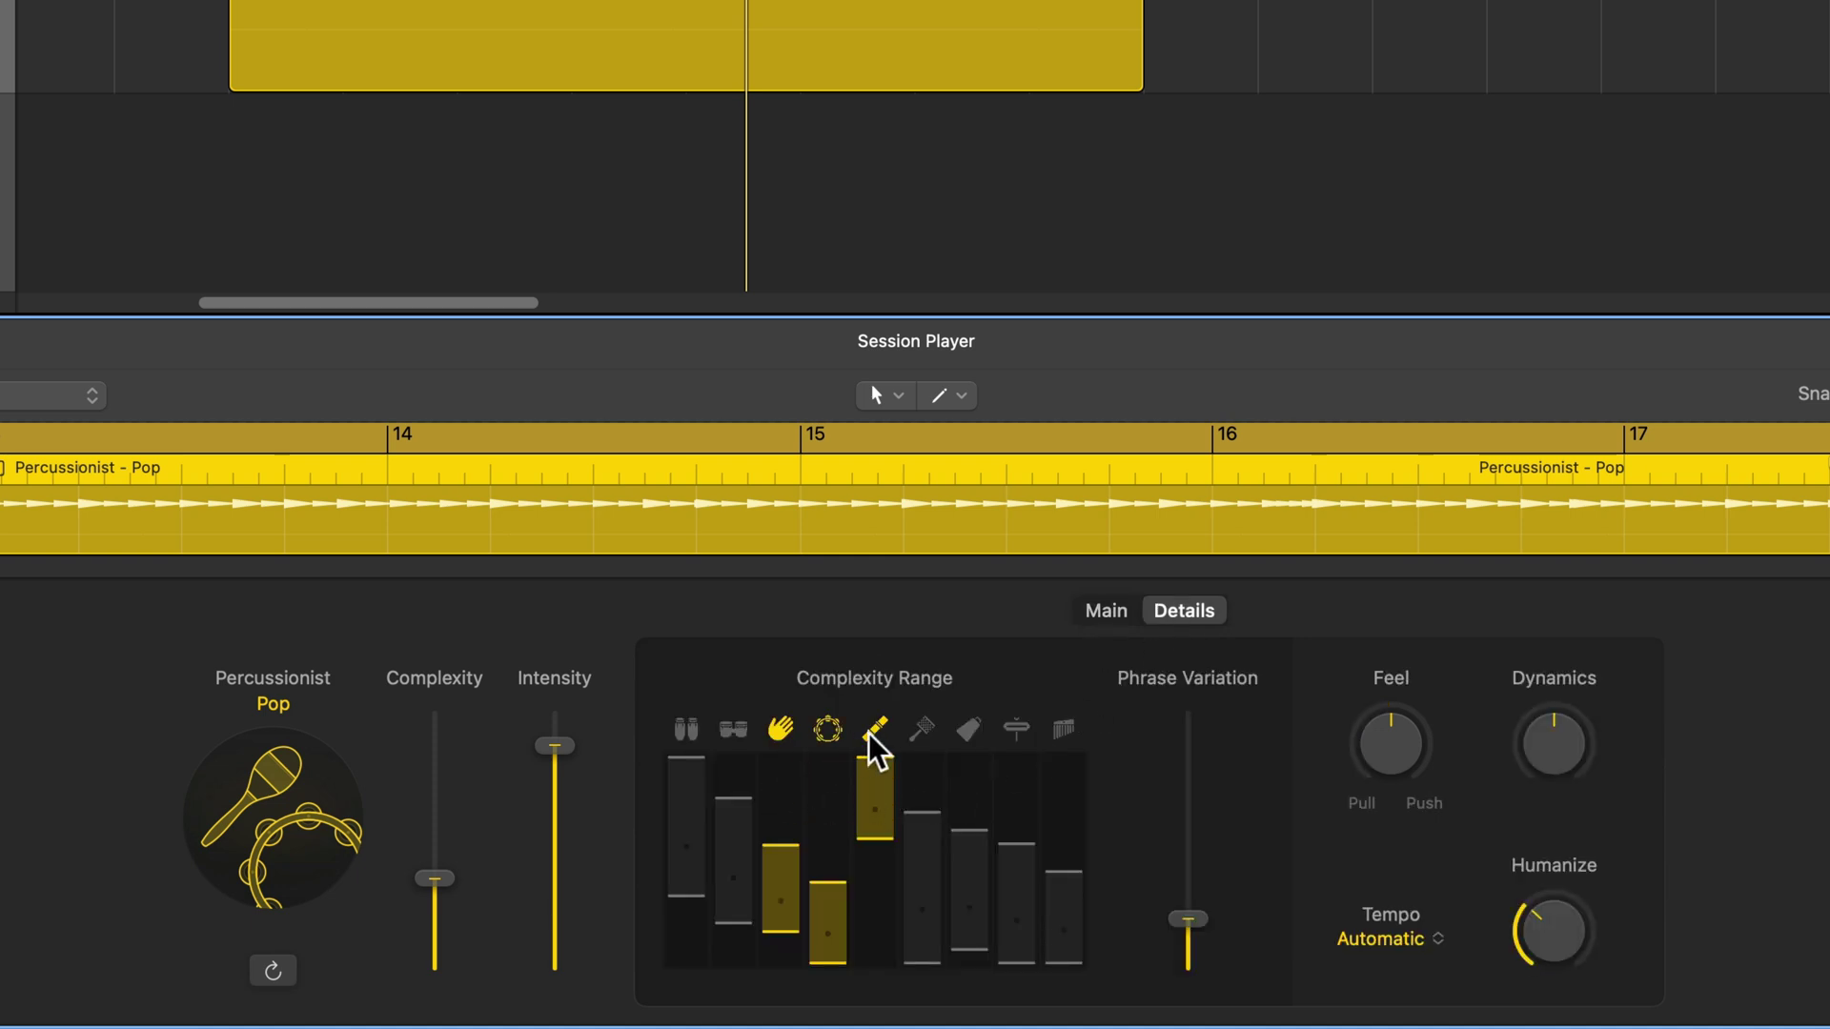
pyautogui.moveTo(786, 895); pyautogui.dragTo(795, 932)
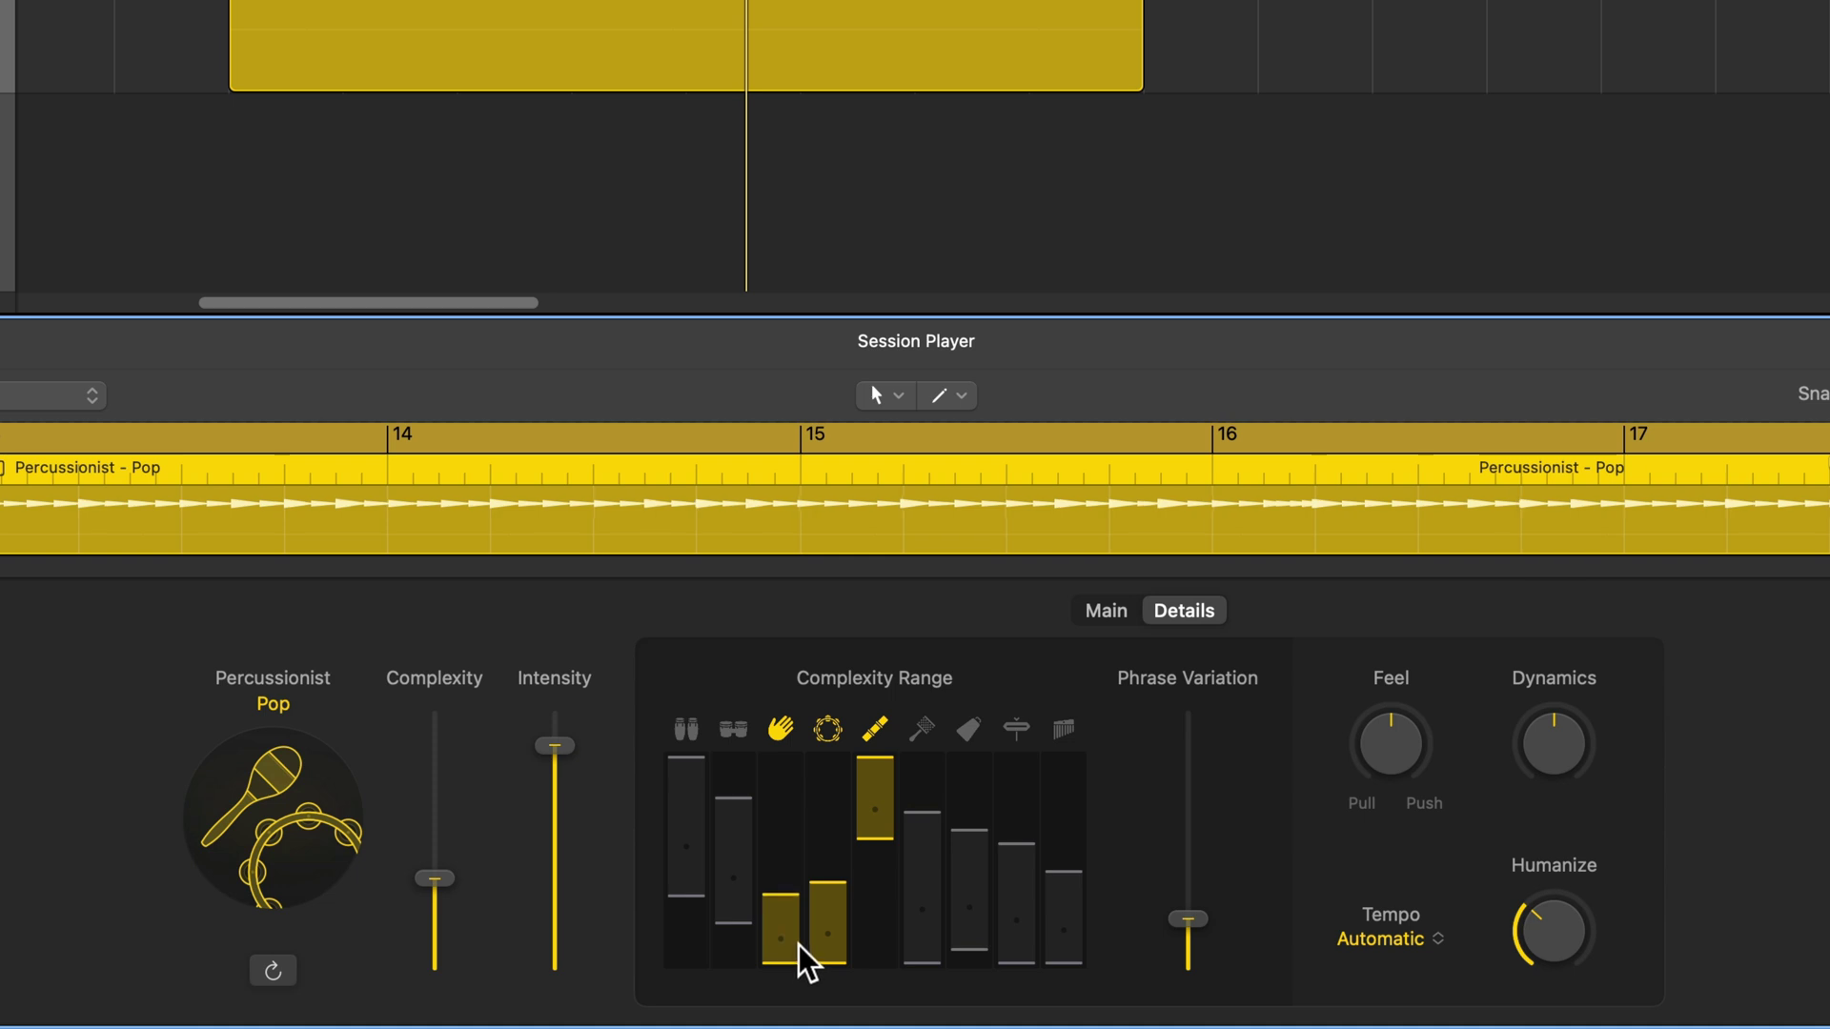
pyautogui.moveTo(873, 815); pyautogui.dragTo(885, 869)
pyautogui.moveTo(831, 943)
pyautogui.mouseDown()
pyautogui.moveTo(846, 845)
pyautogui.moveTo(838, 963)
pyautogui.mouseUp()
pyautogui.moveTo(841, 813); pyautogui.dragTo(849, 761)
pyautogui.moveTo(835, 944); pyautogui.dragTo(849, 906)
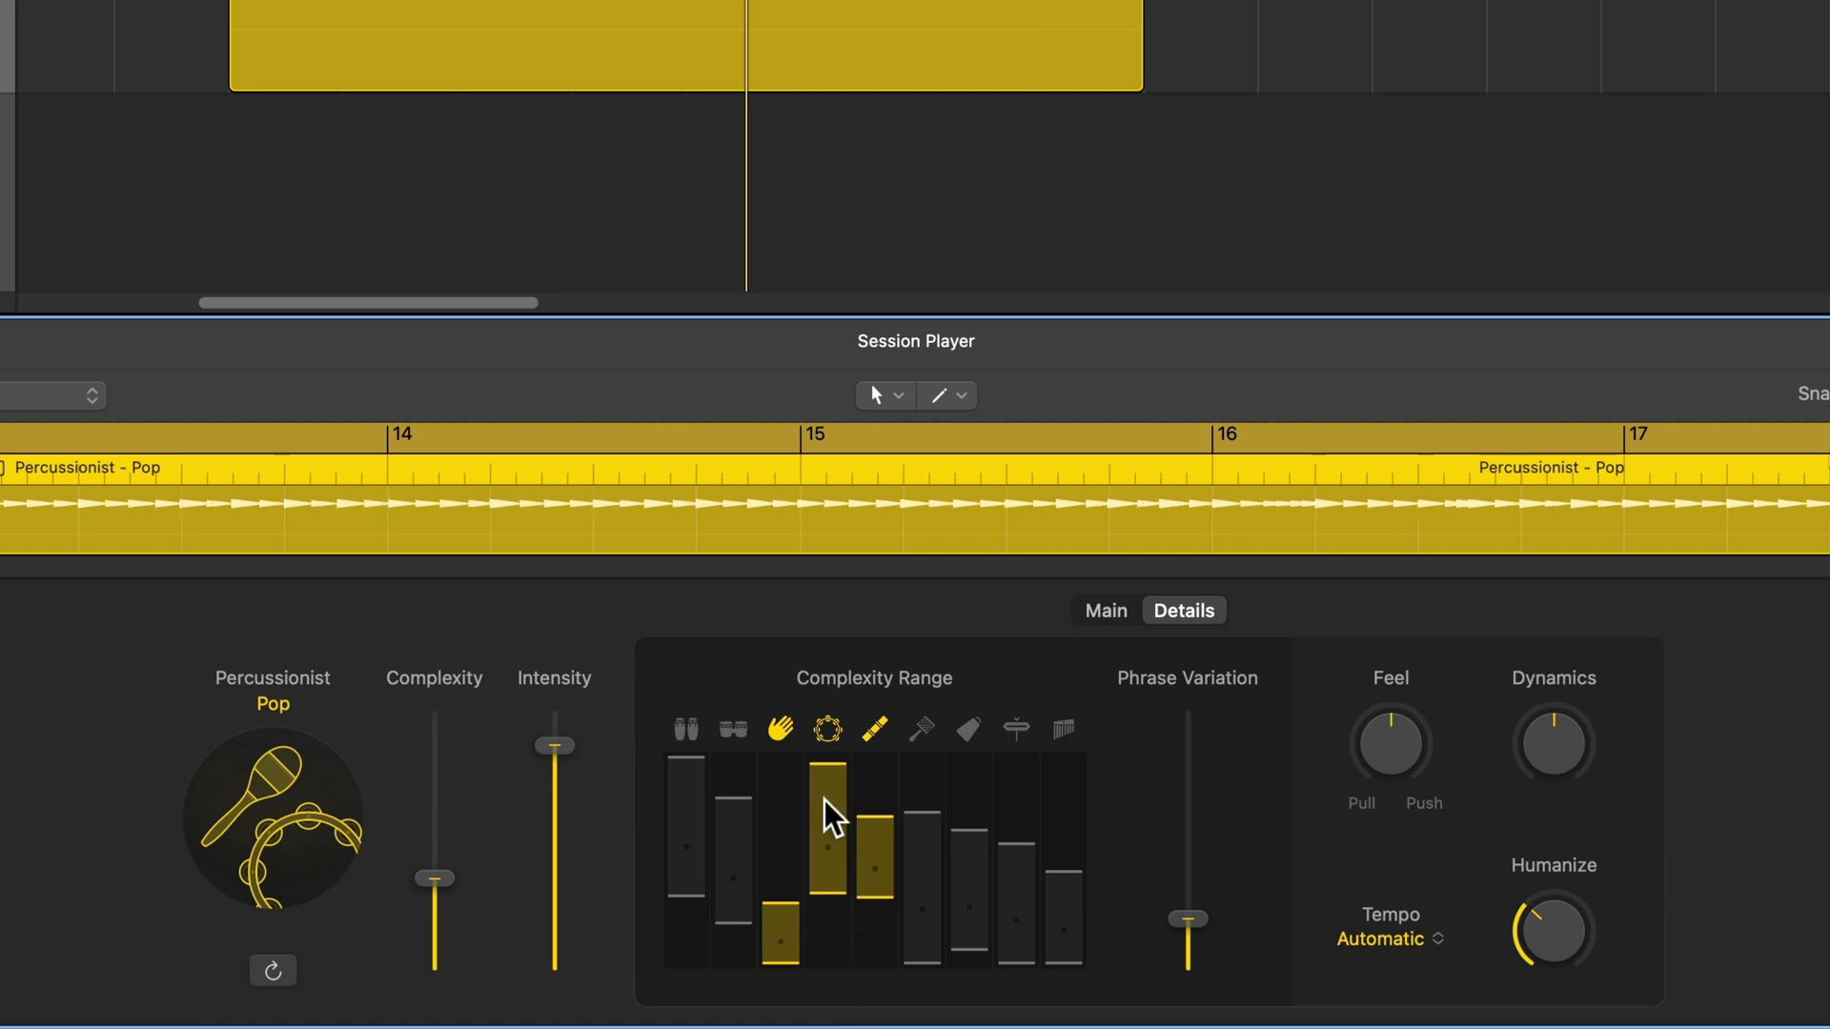
pyautogui.moveTo(829, 830); pyautogui.dragTo(873, 865)
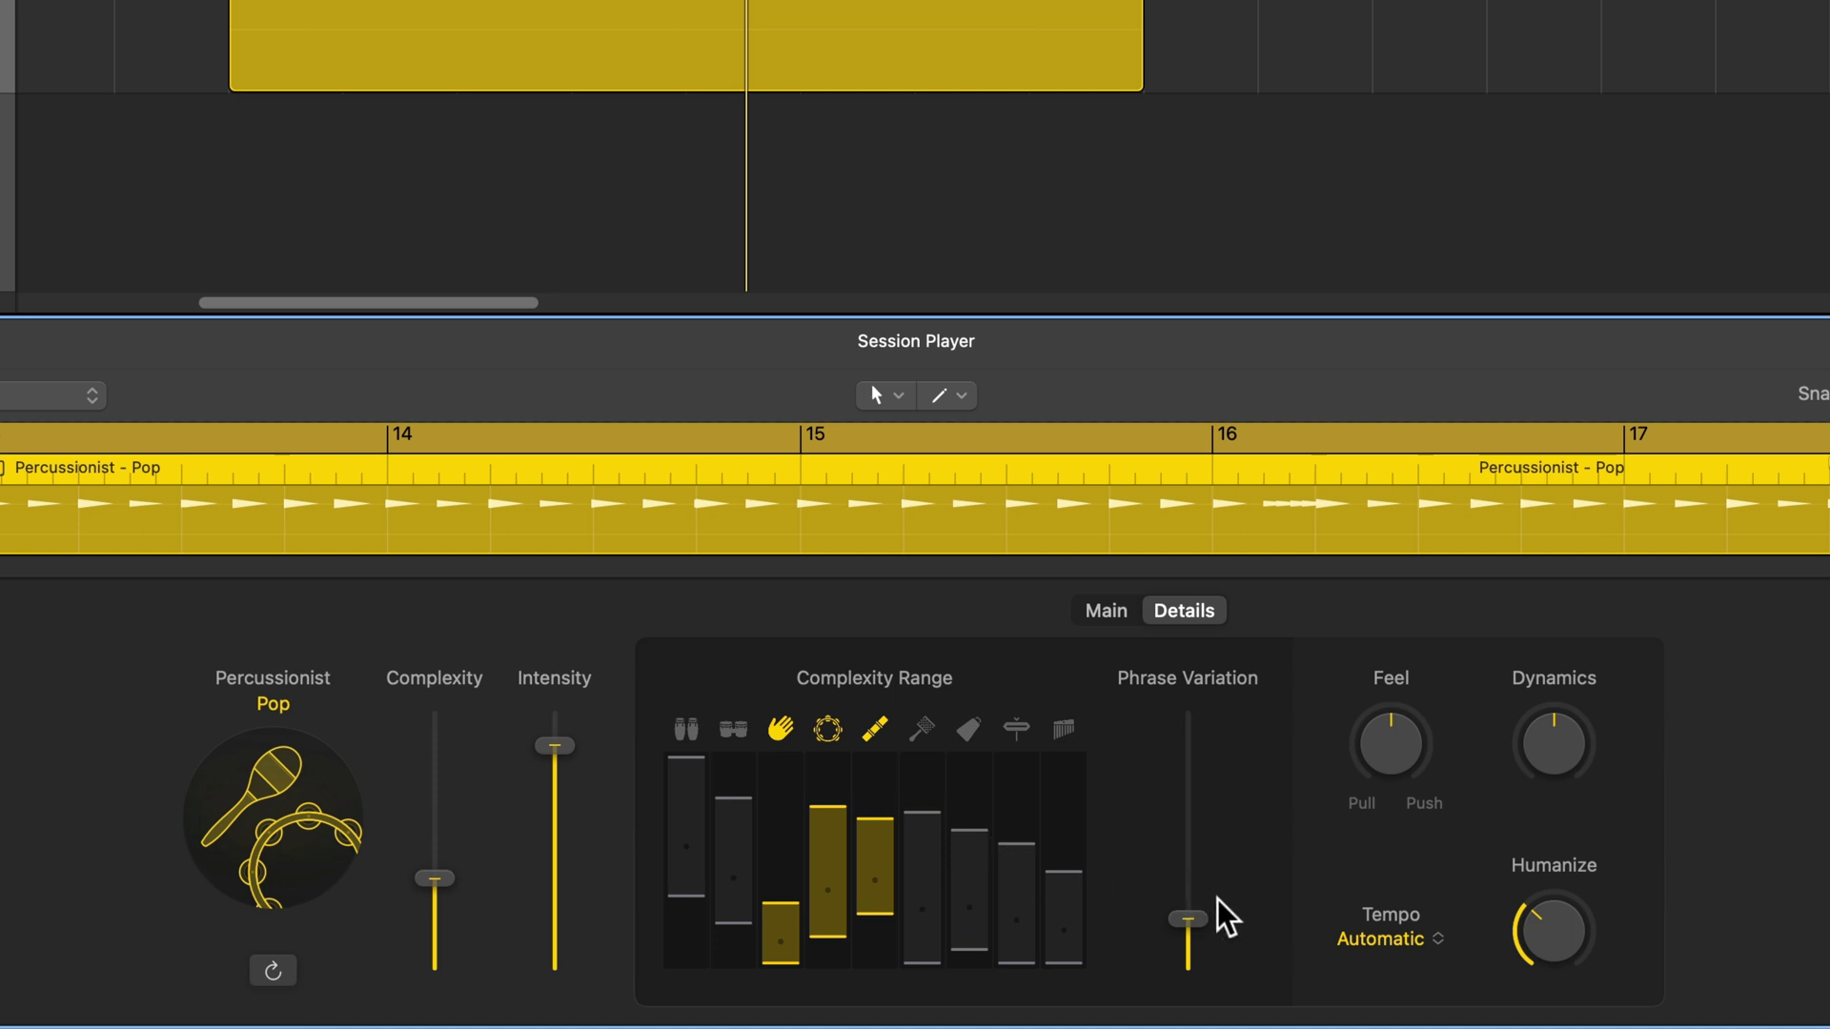
# Raise Phrase Variation, extend the tambourine range lower, and raise the shaker range while playing
pyautogui.moveTo(1202, 896); pyautogui.dragTo(1240, 757)
pyautogui.moveTo(1156, 813); pyautogui.dragTo(1198, 796)
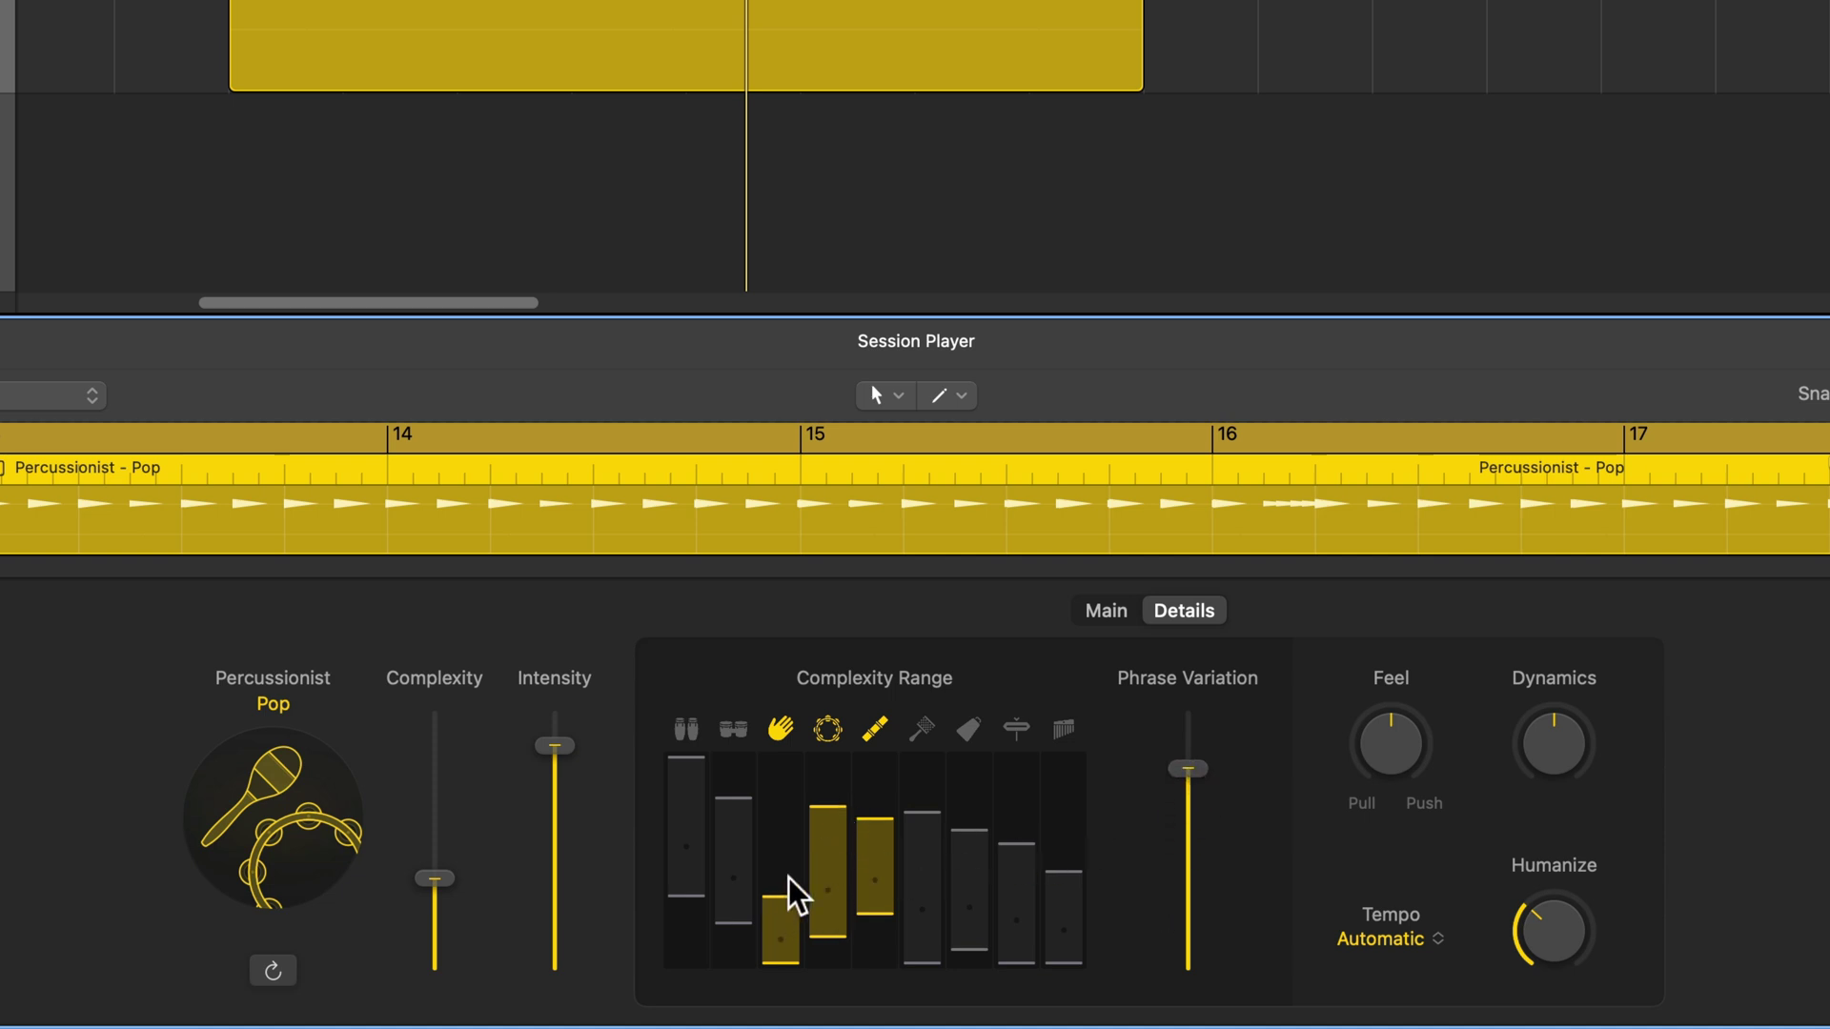
pyautogui.moveTo(825, 923); pyautogui.dragTo(826, 944)
pyautogui.moveTo(863, 840); pyautogui.dragTo(864, 826)
pyautogui.moveTo(879, 917); pyautogui.dragTo(763, 931)
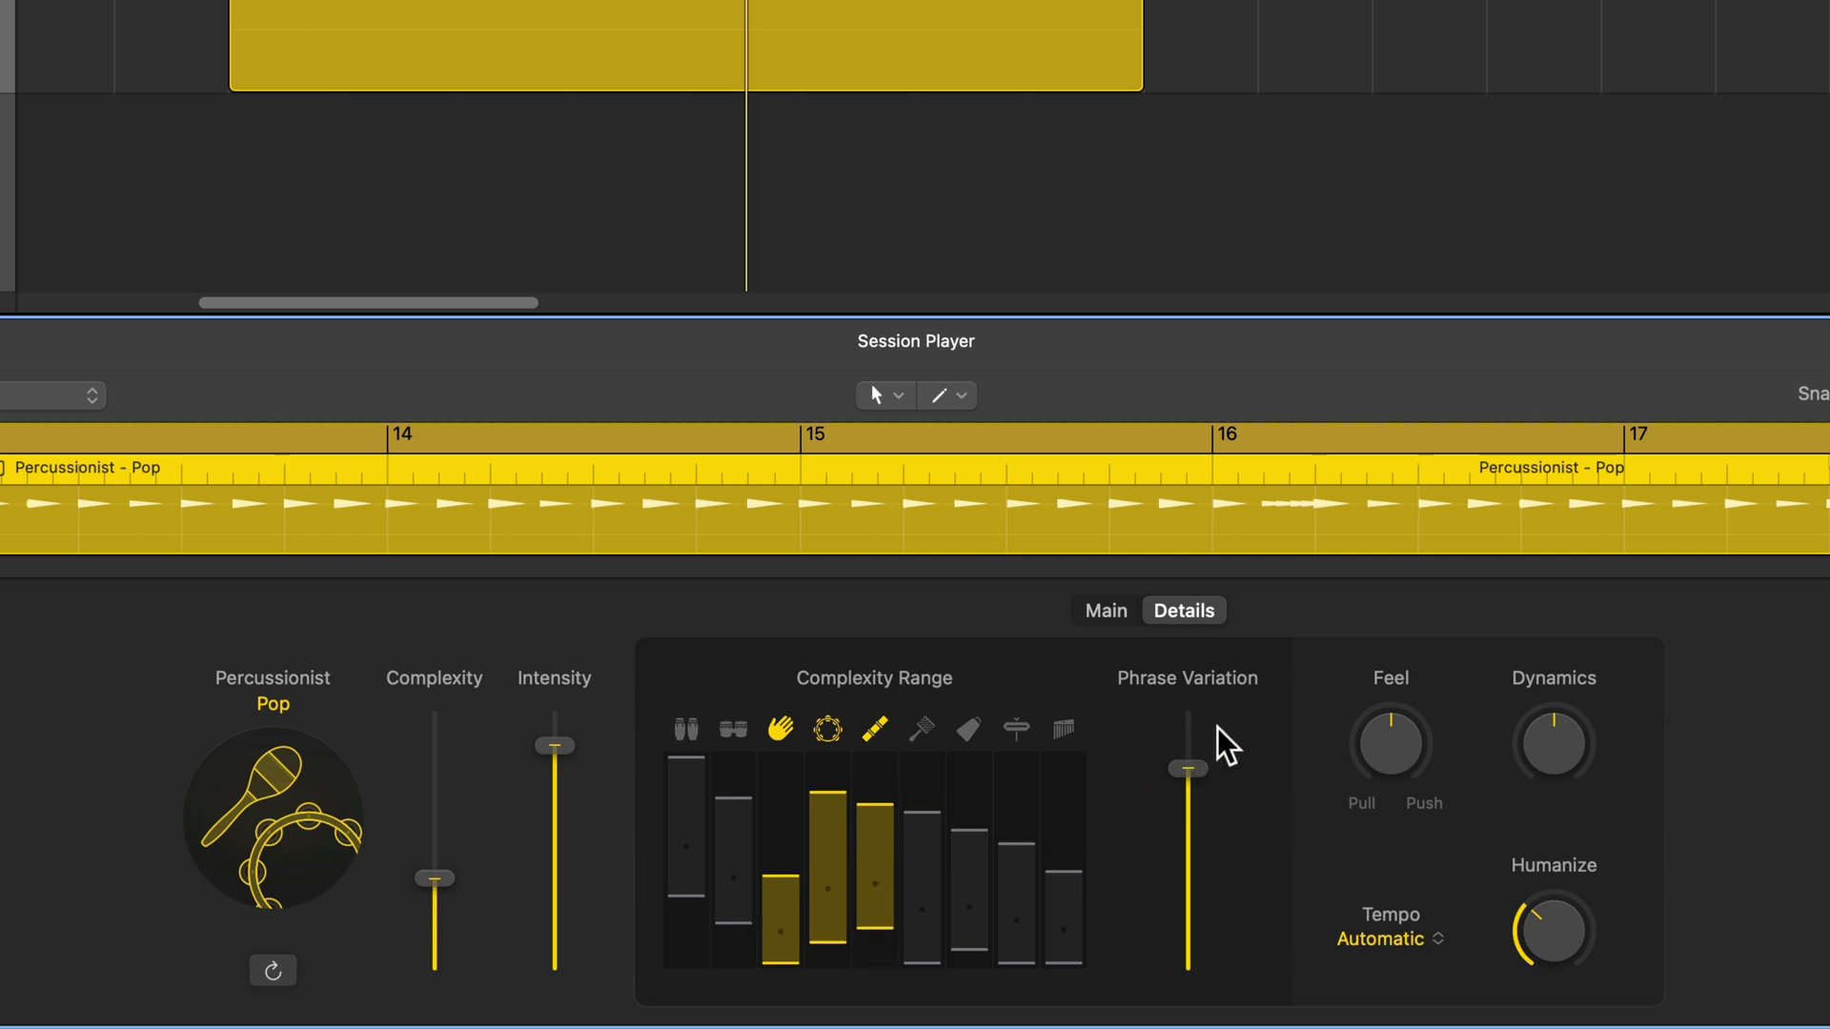
pyautogui.press('space')
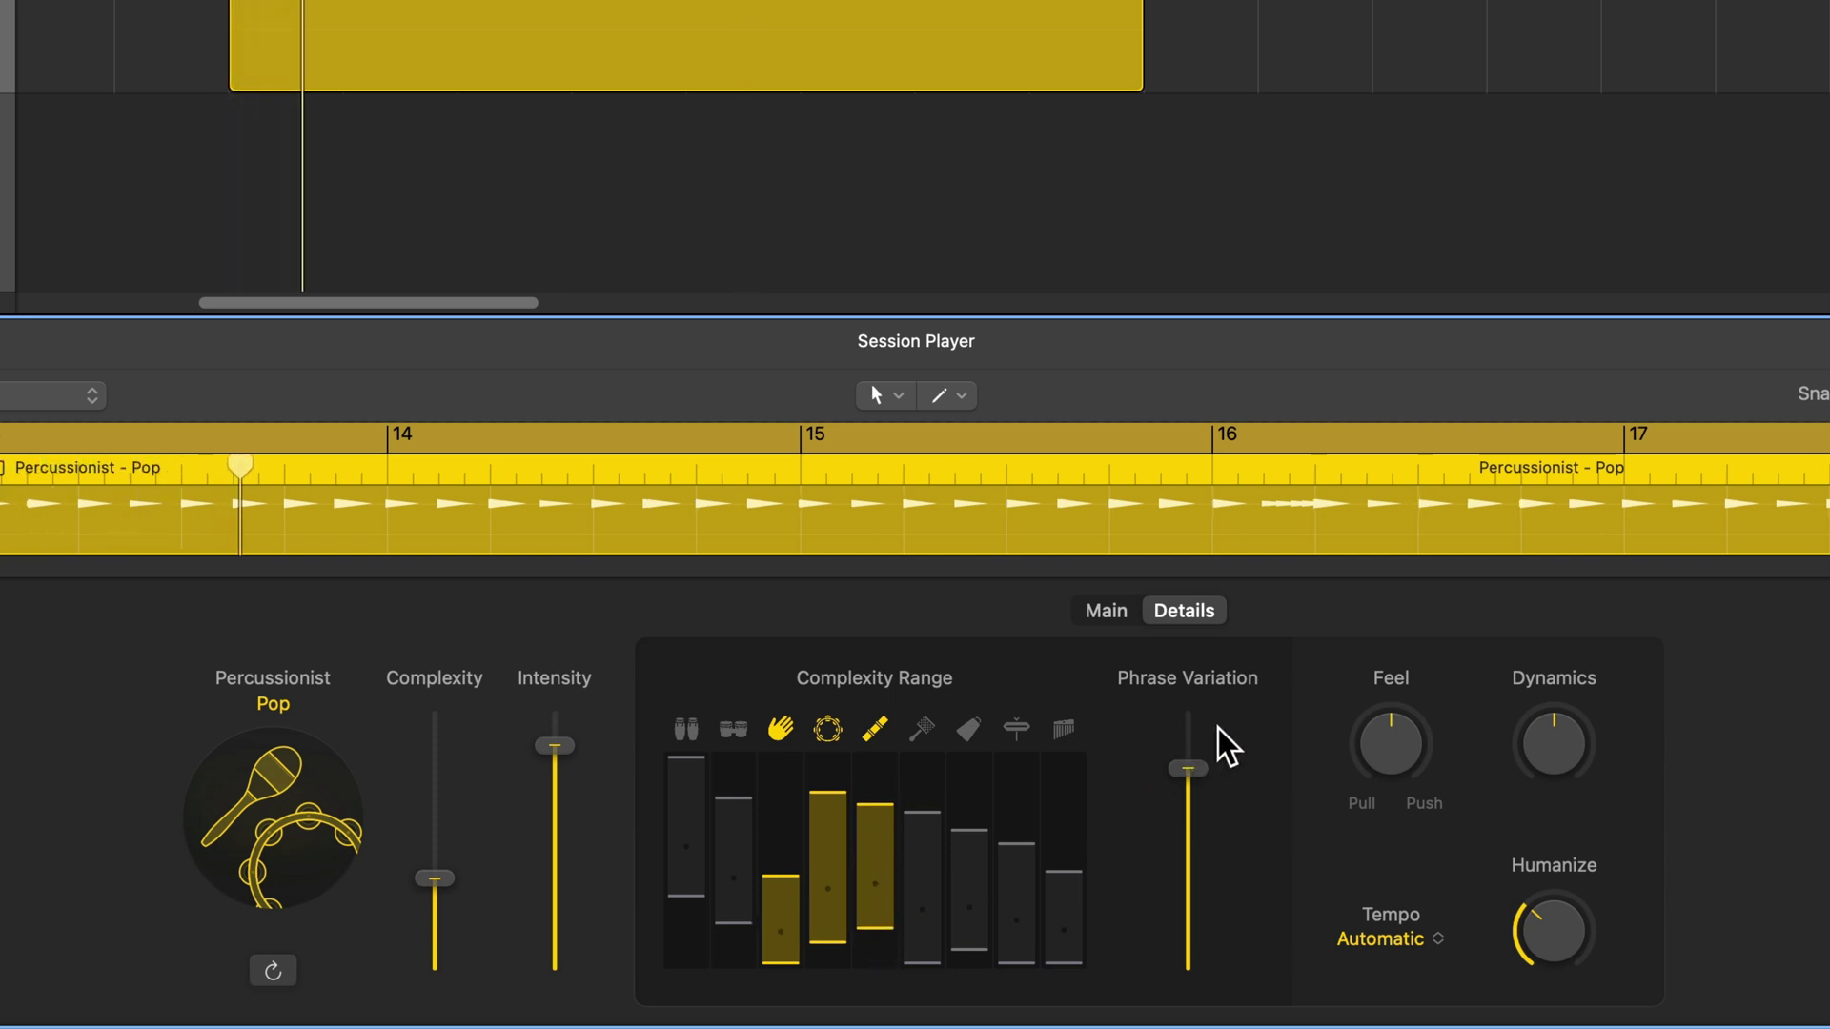
pyautogui.moveTo(877, 906); pyautogui.dragTo(878, 809)
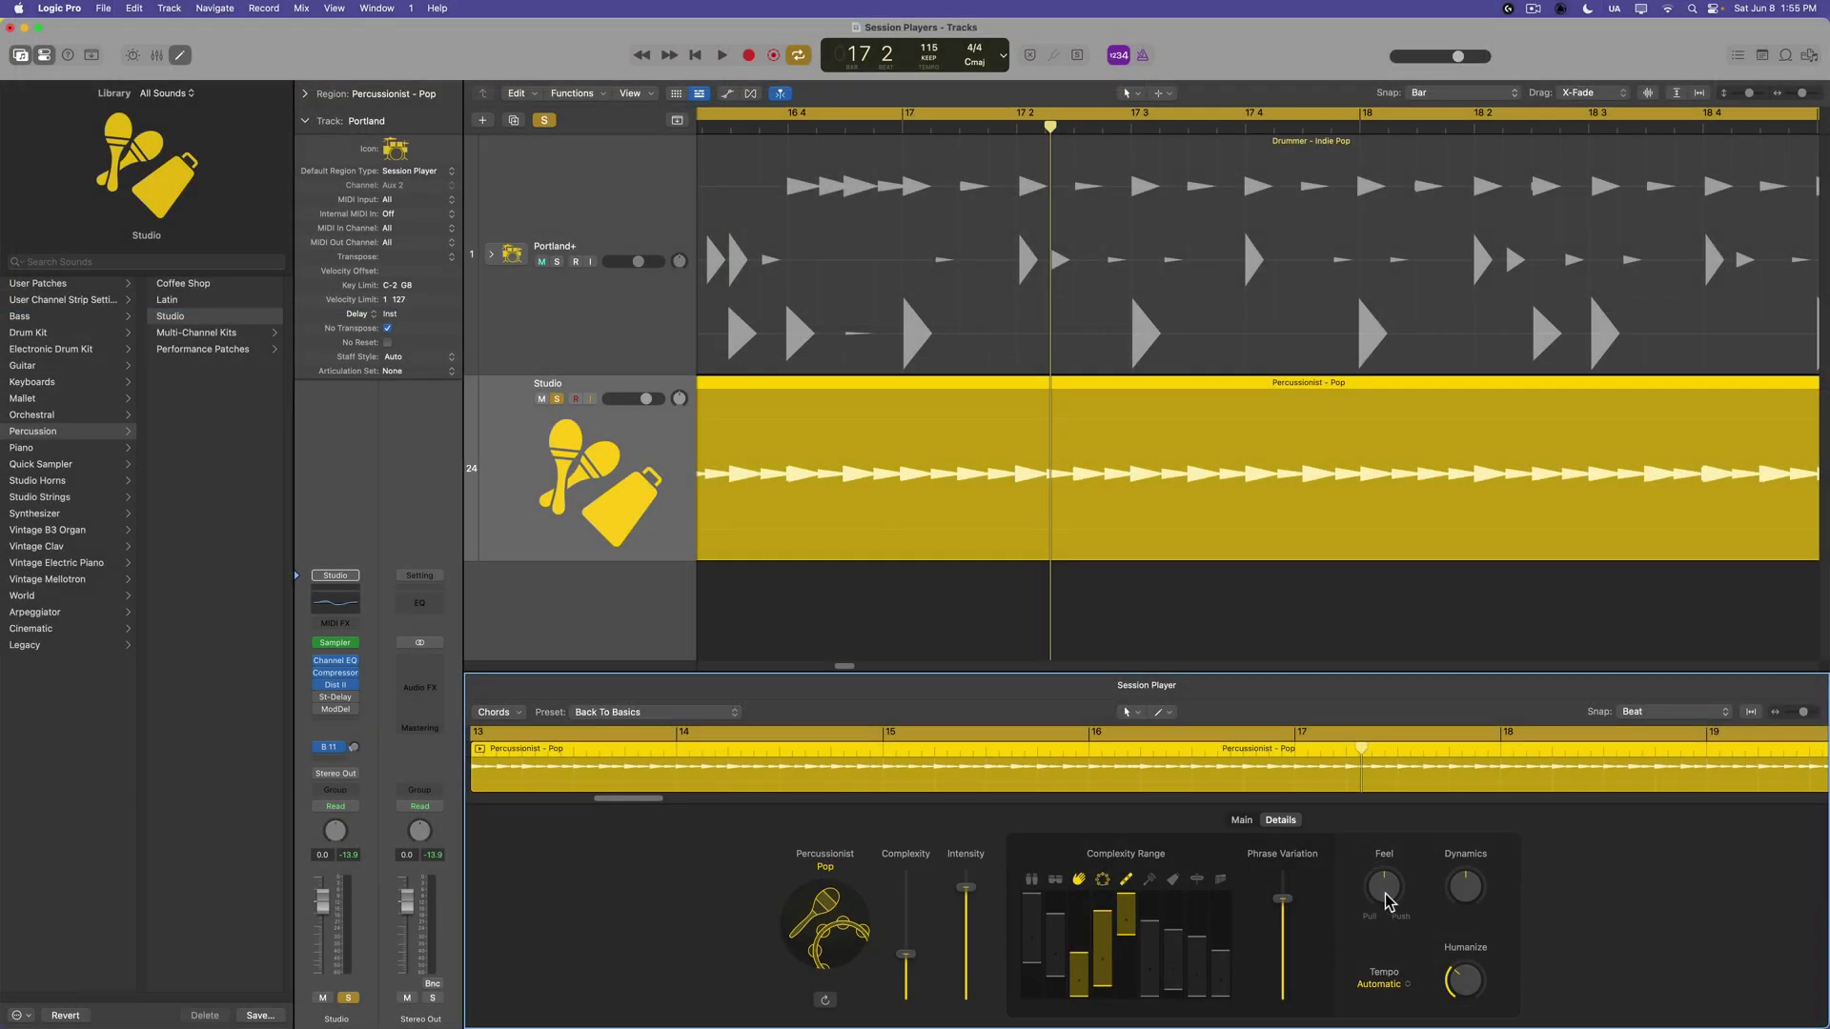
# Centre the Feel knob, bring Dynamics to 132%, set Tempo to Standard, and play the part
pyautogui.keyDown('alt'); pyautogui.click(1383, 888); pyautogui.keyUp('alt')
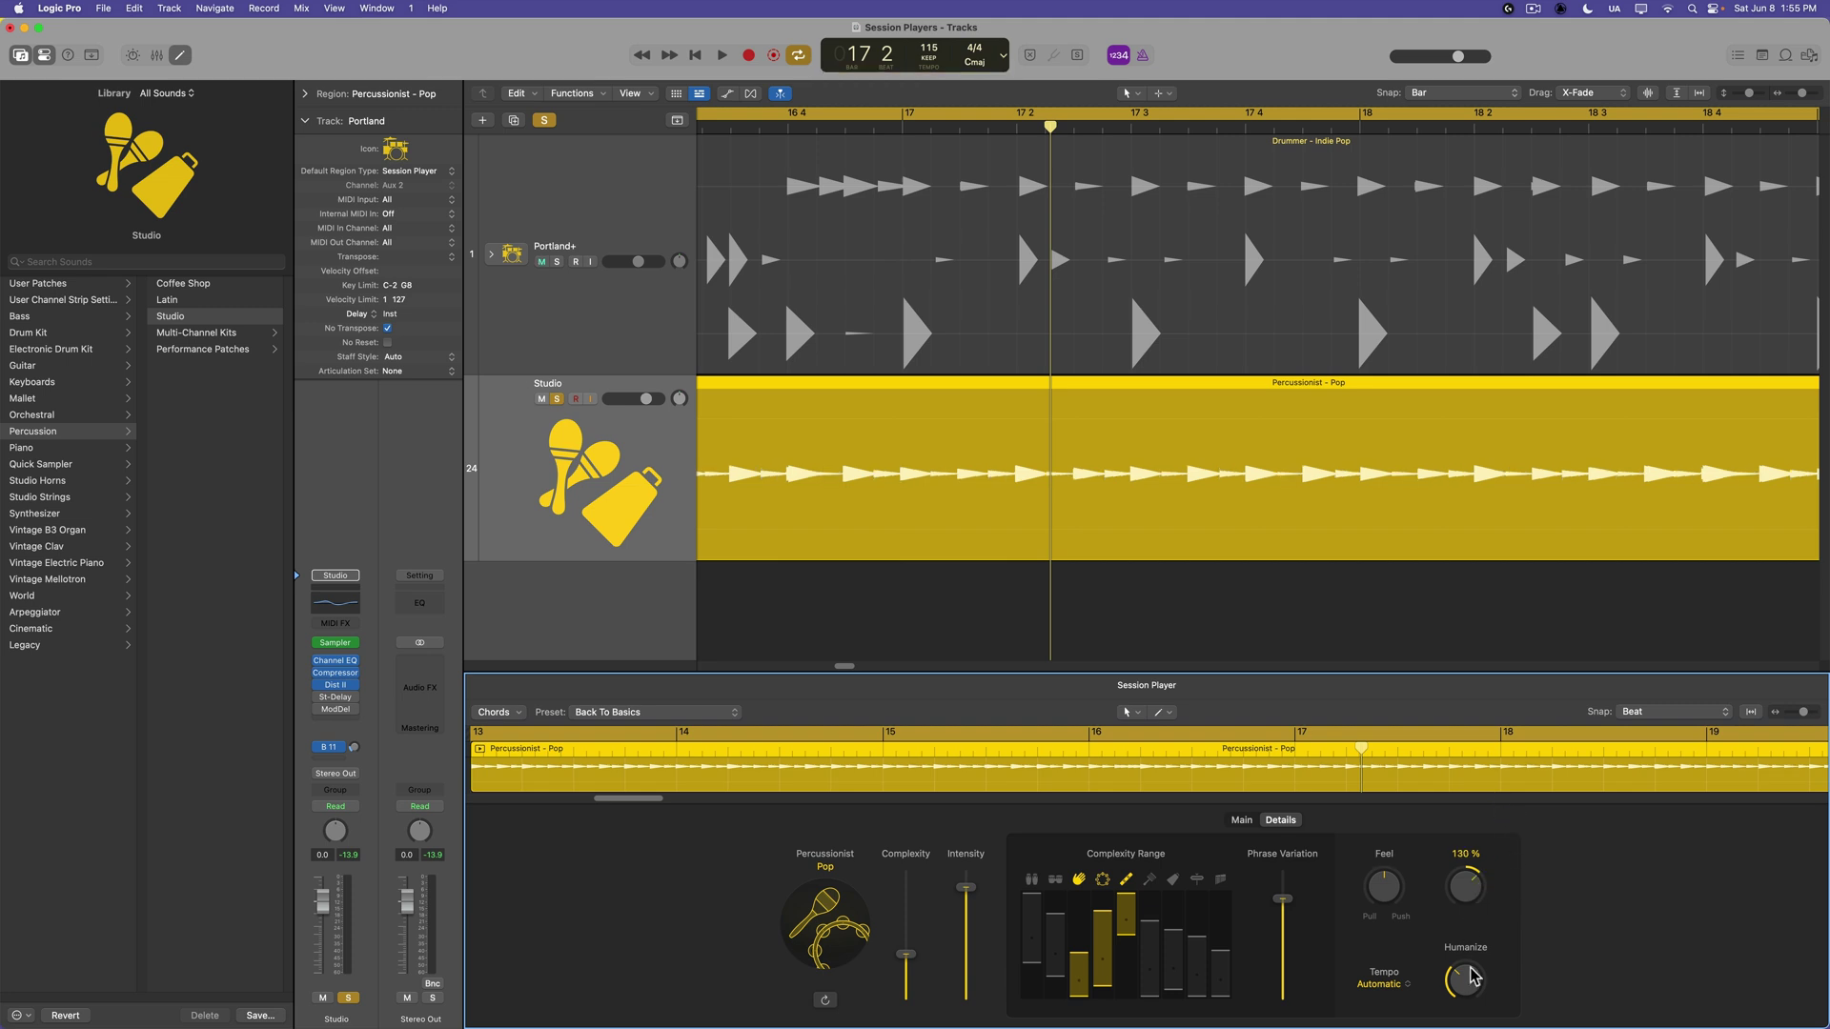
pyautogui.moveTo(1472, 901); pyautogui.dragTo(1489, 911)
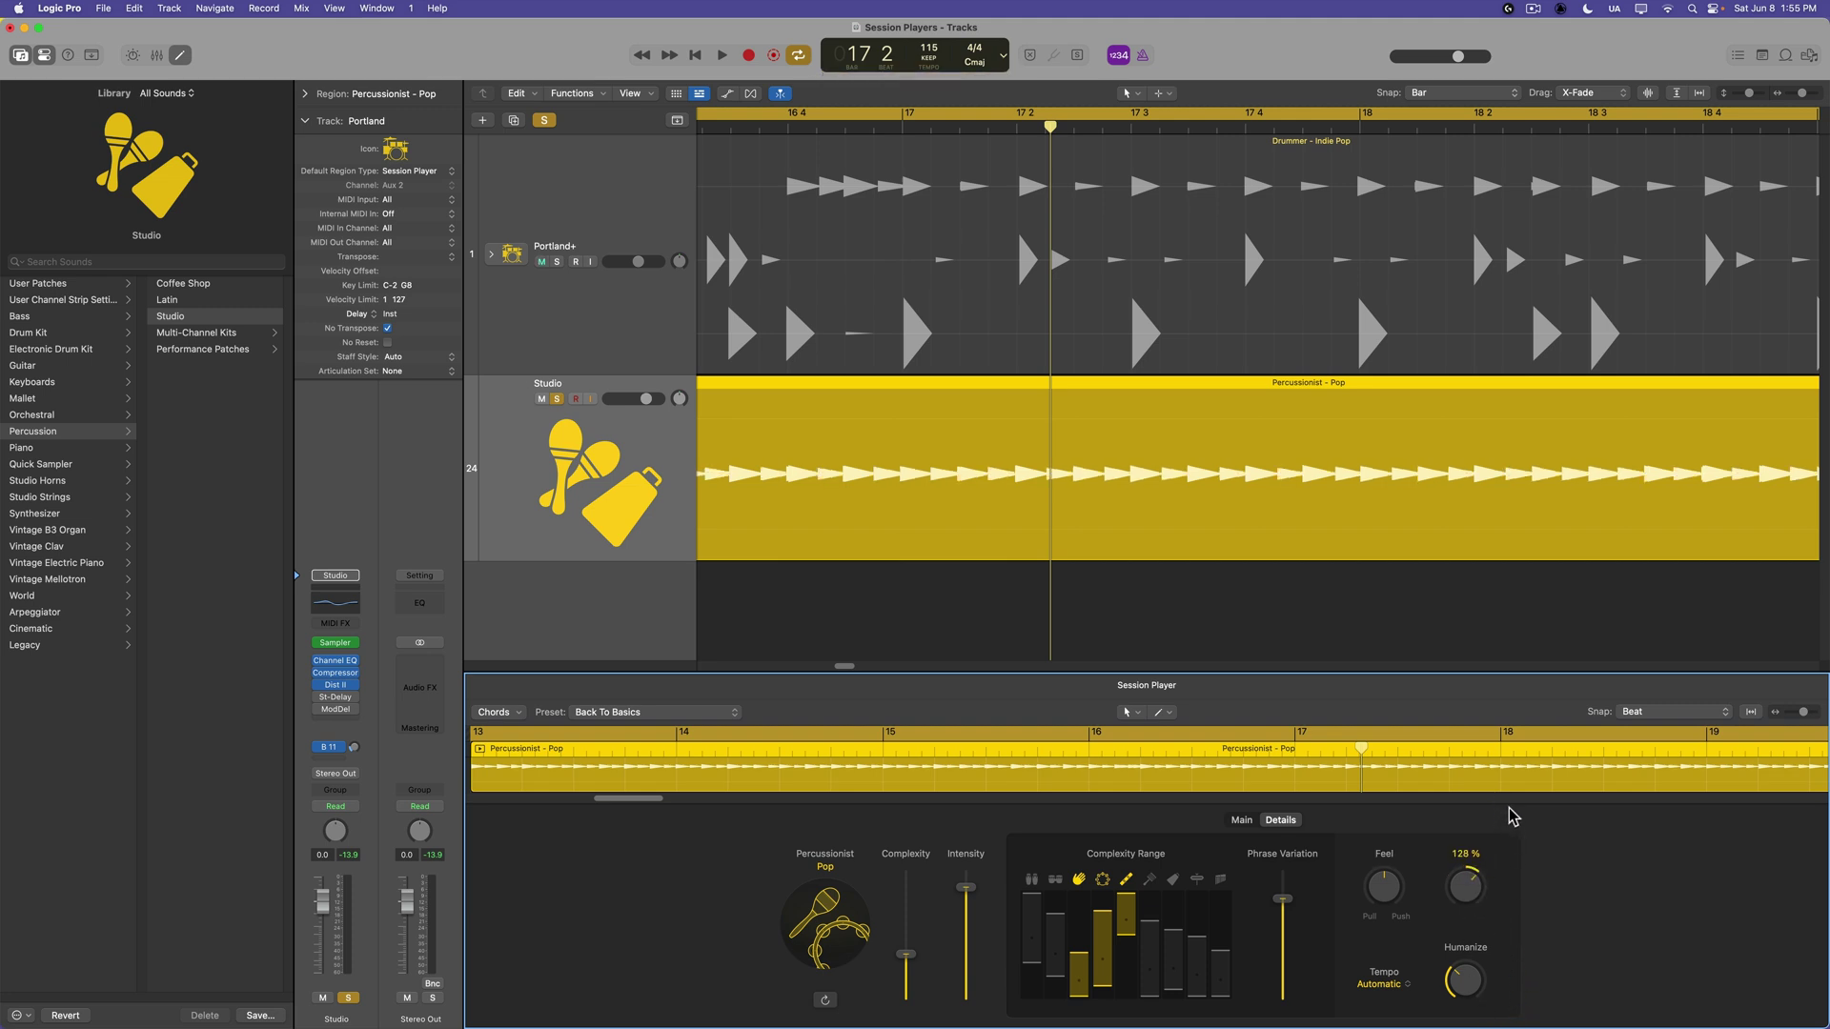
pyautogui.moveTo(1516, 805); pyautogui.dragTo(1496, 860)
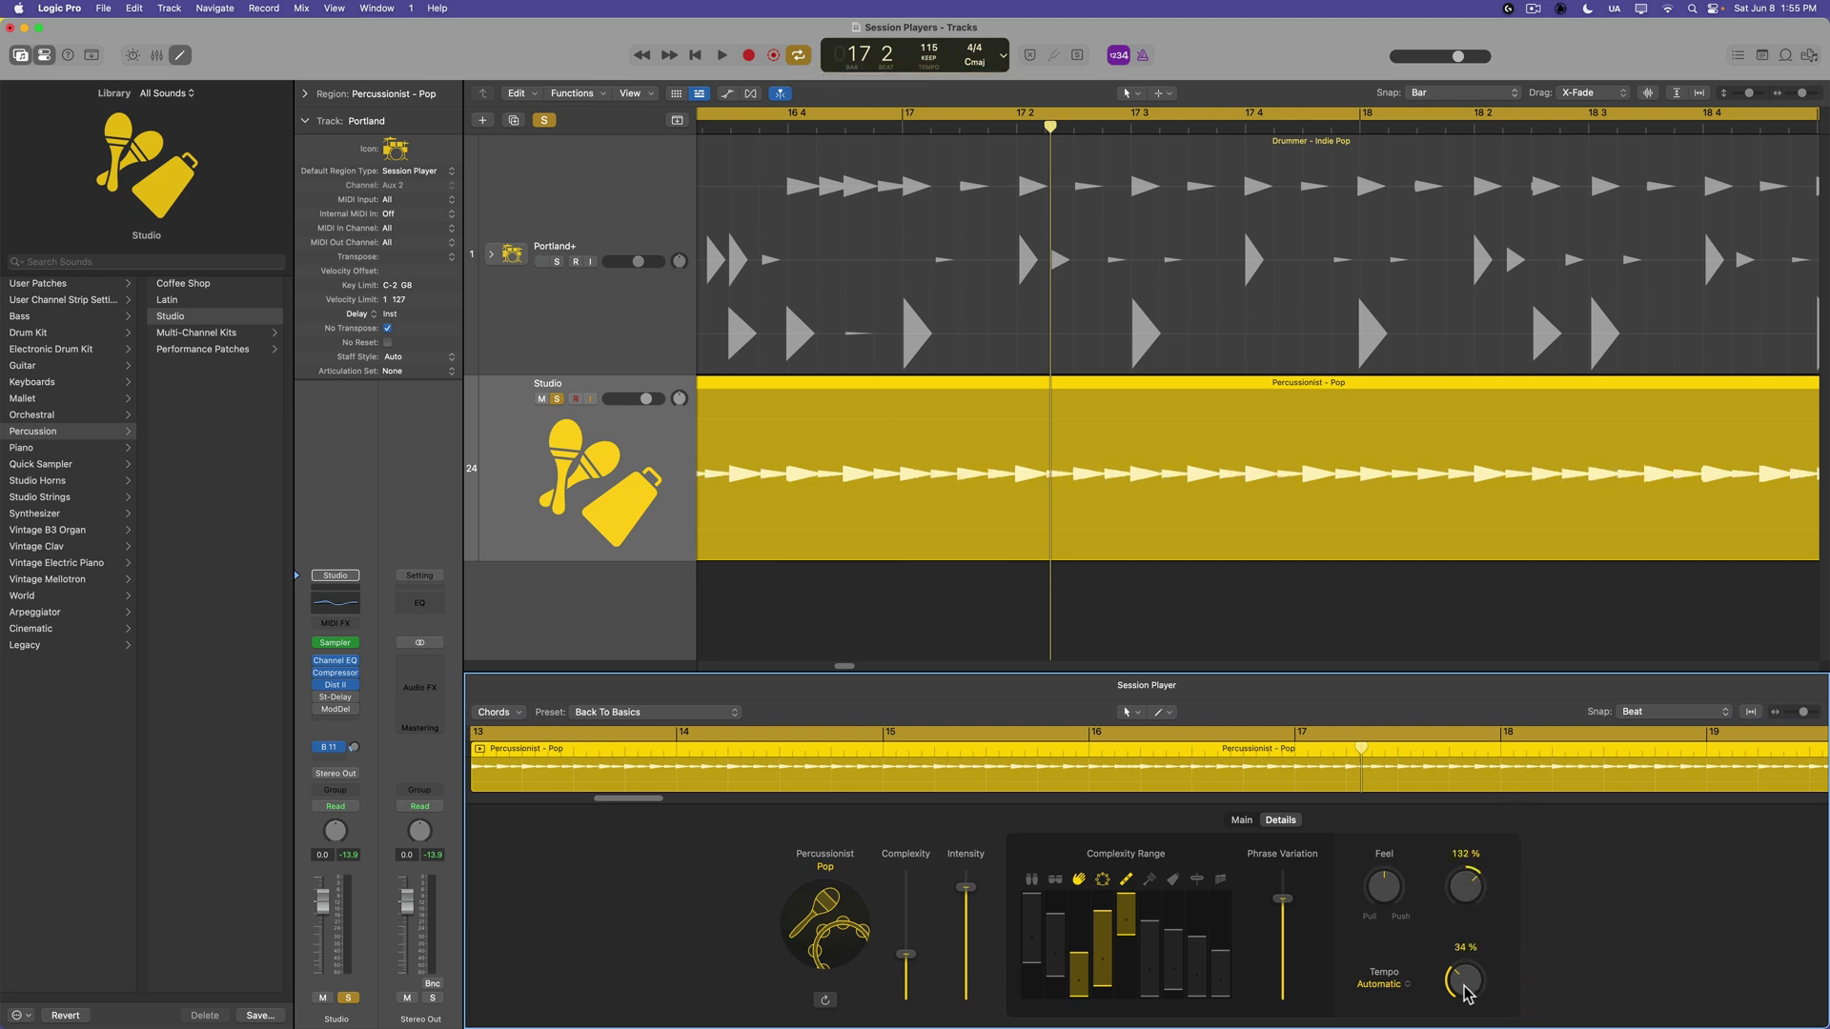
pyautogui.click(1400, 988)
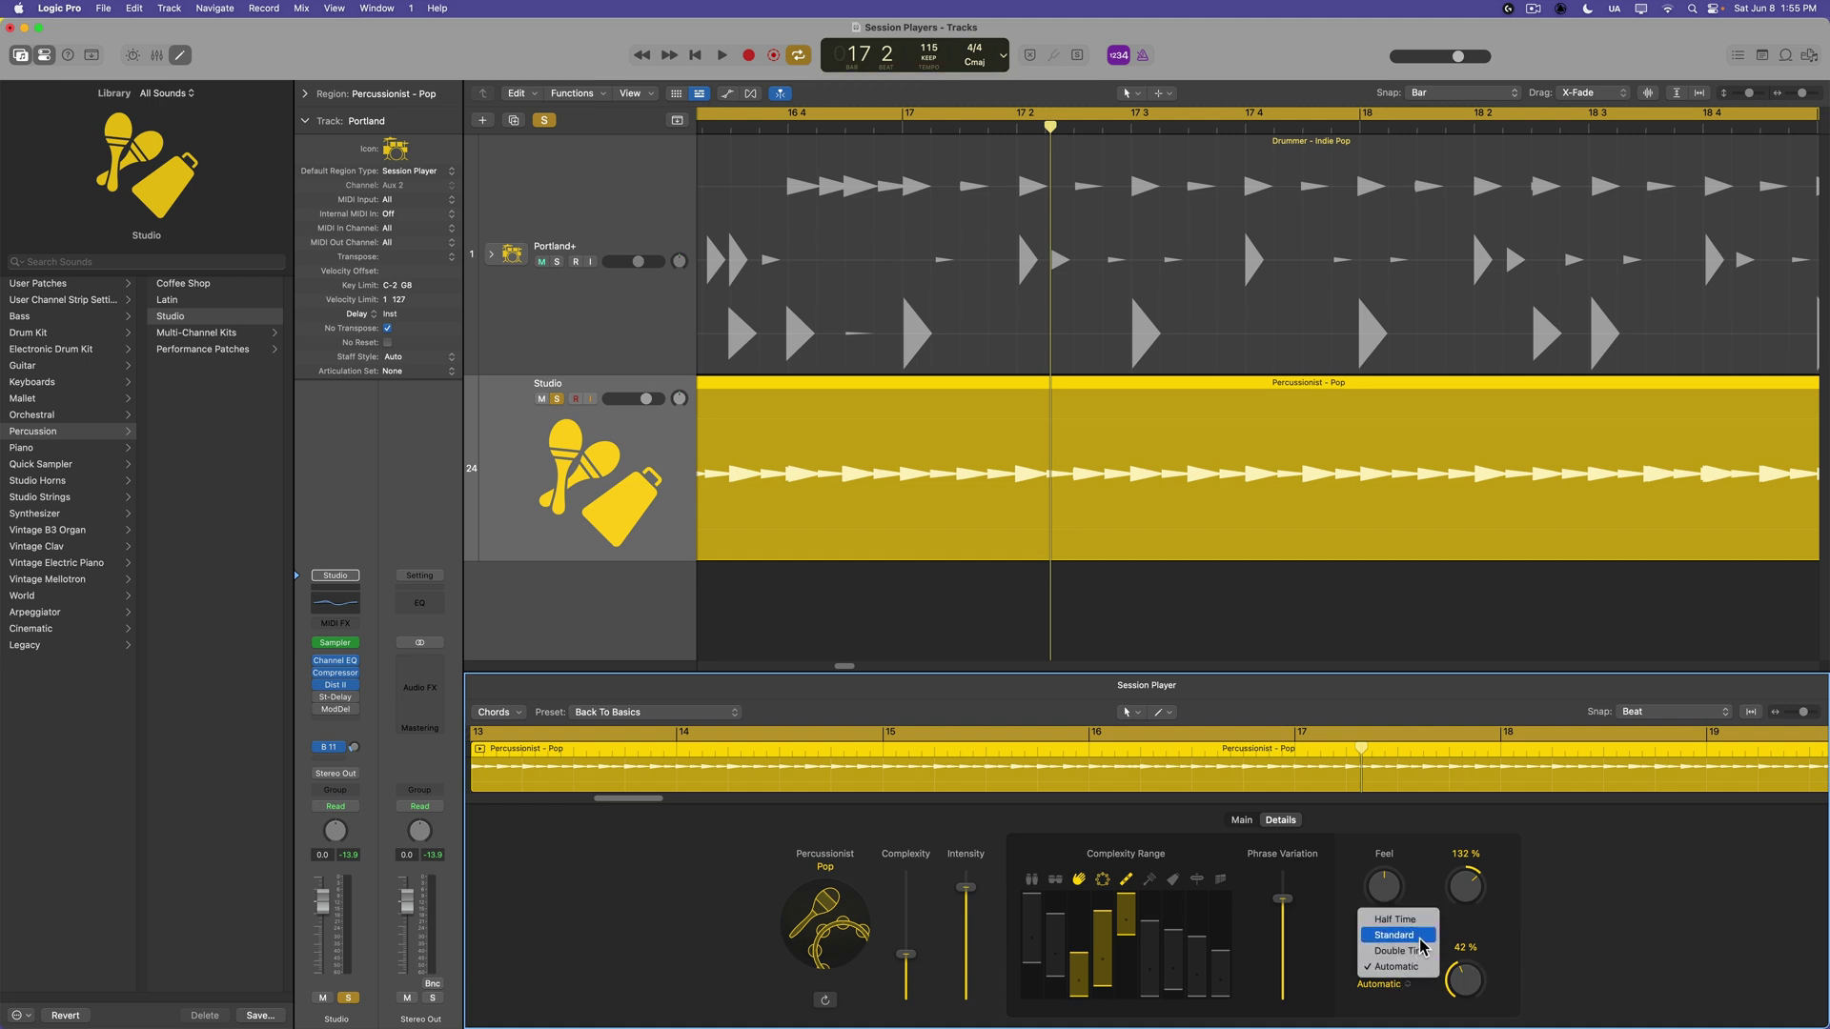
pyautogui.click(1399, 935)
pyautogui.press('space')
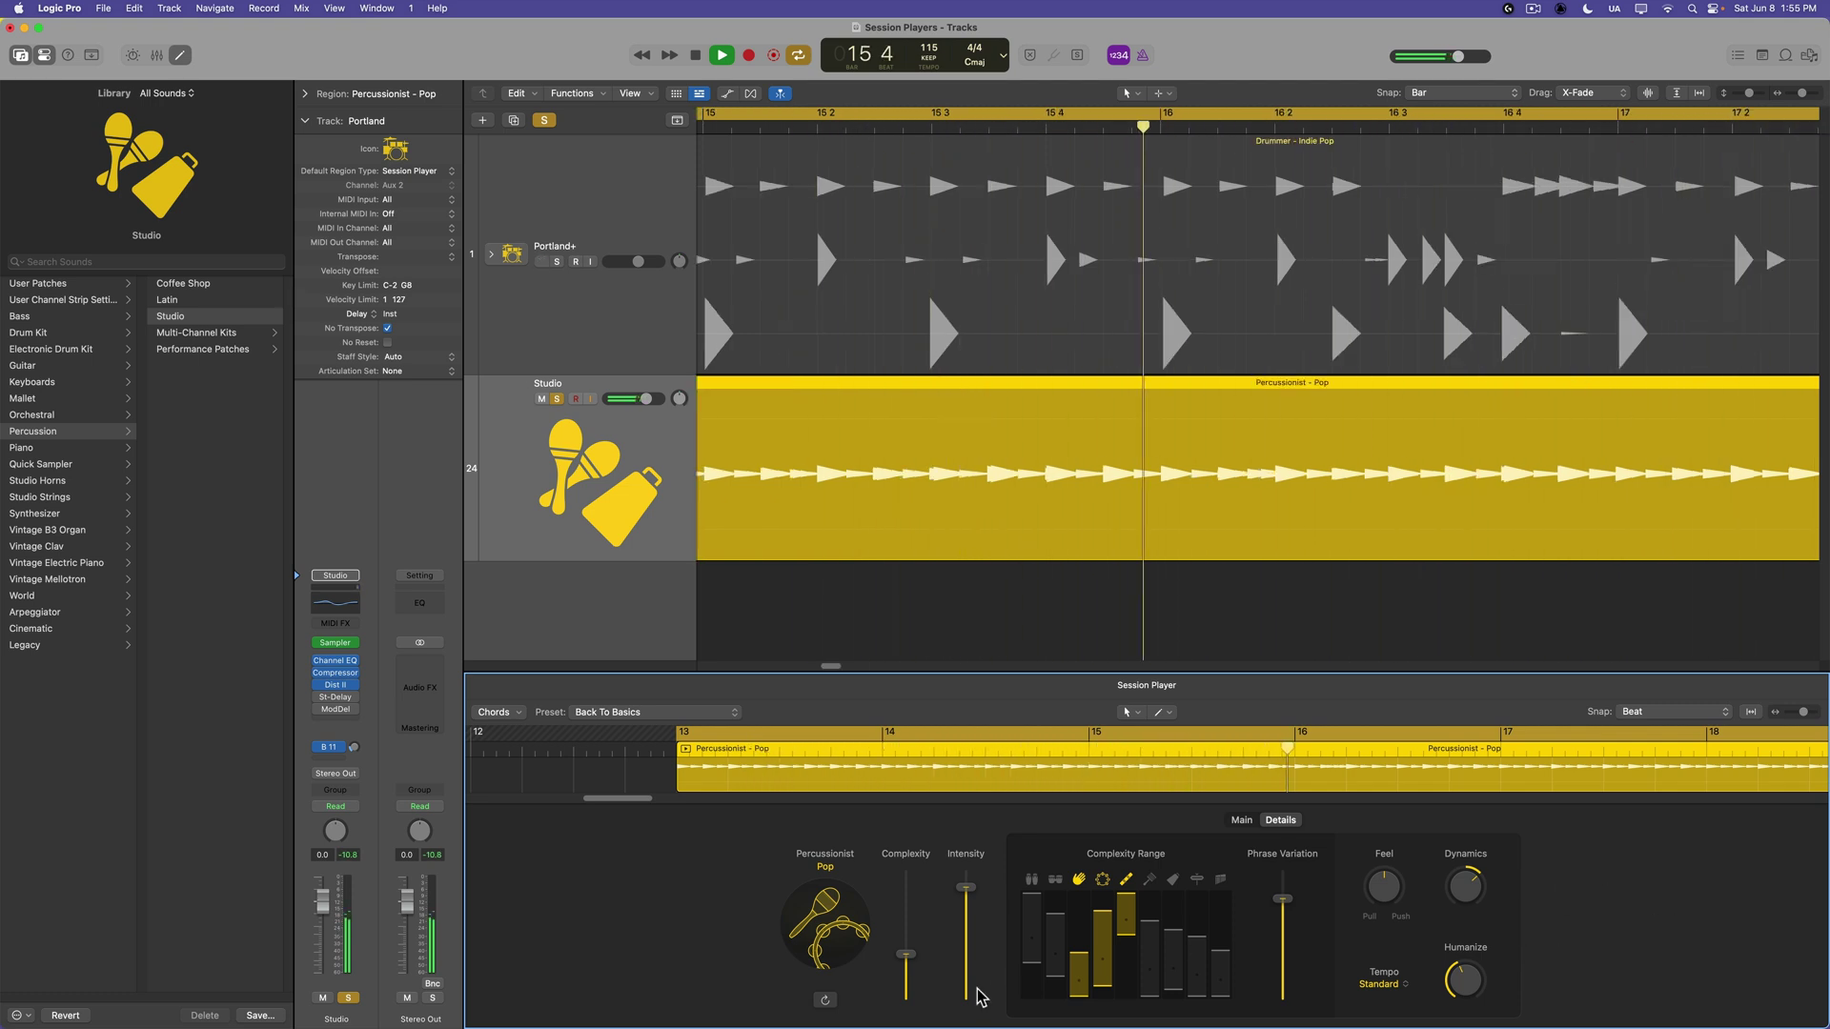
# Disable hand percussion in the Complexity Range and audition the part from bar 13
pyautogui.press('space')
pyautogui.click(1079, 879)
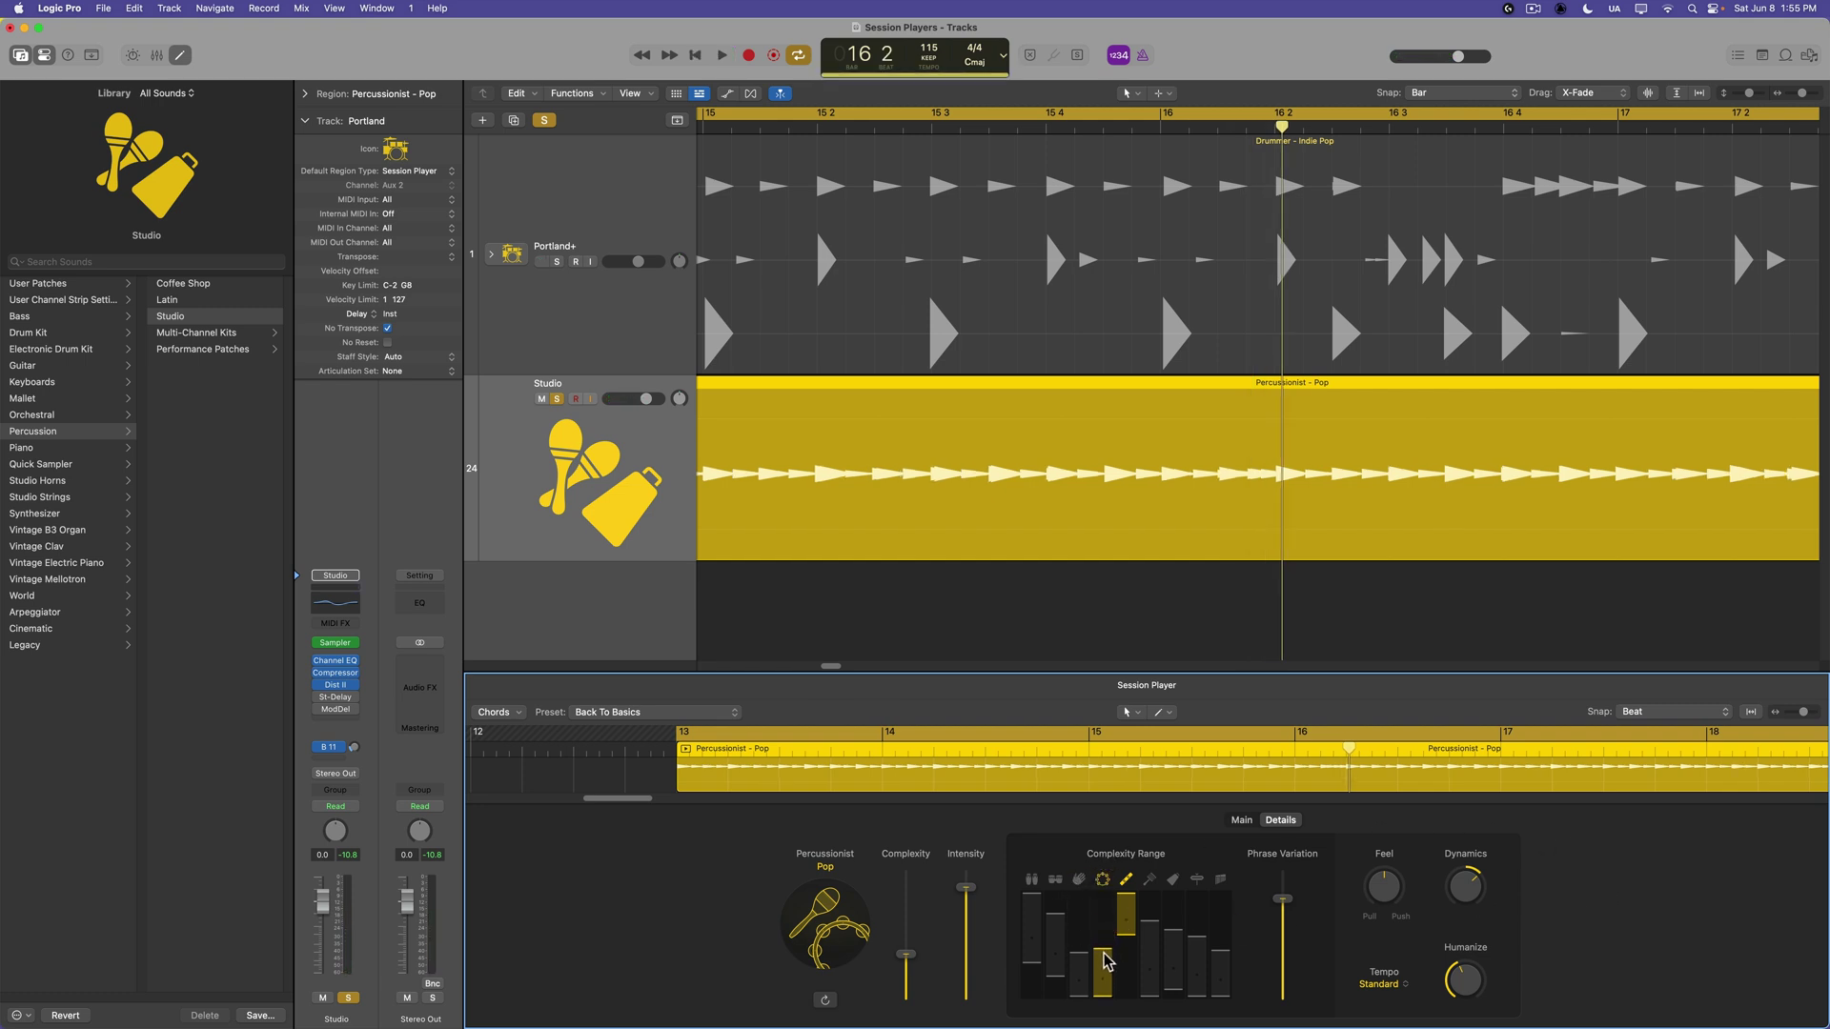
pyautogui.press('space')
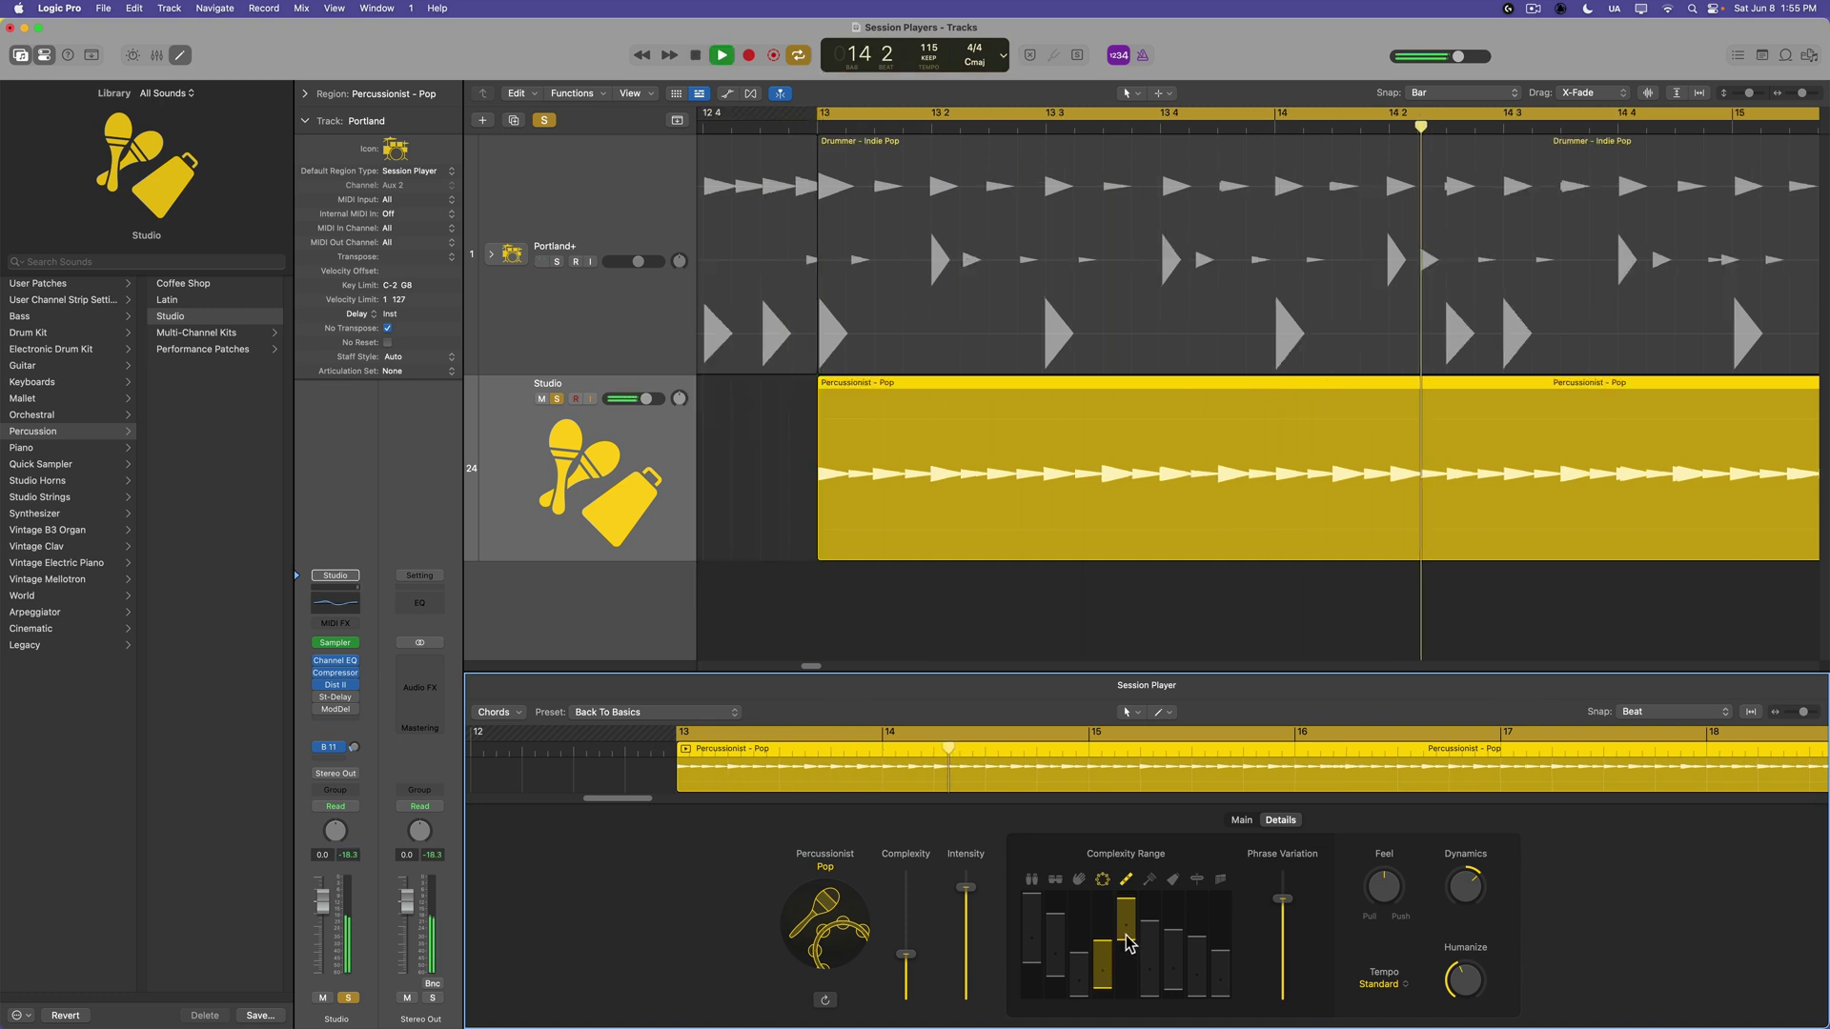
pyautogui.press('space')
# Unsolo the Studio track, play both tracks together, and zoom out to the whole arrangement
pyautogui.click(558, 399)
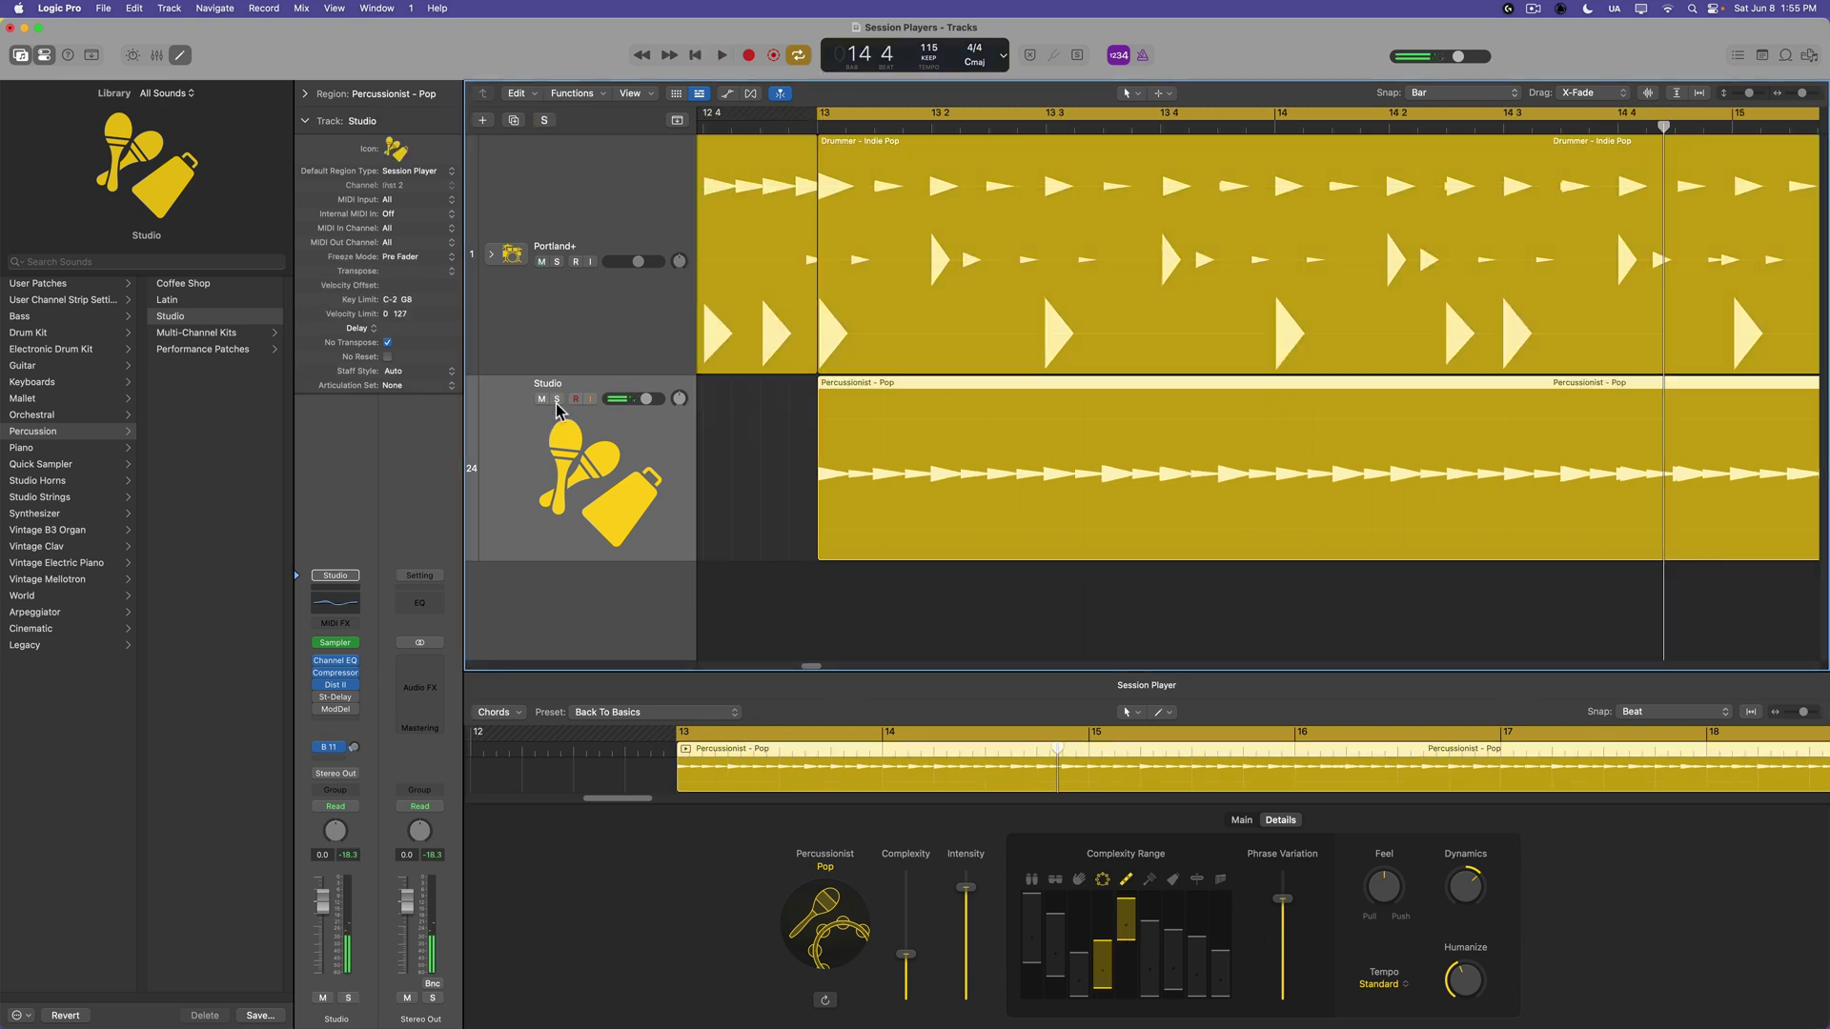
pyautogui.press('space')
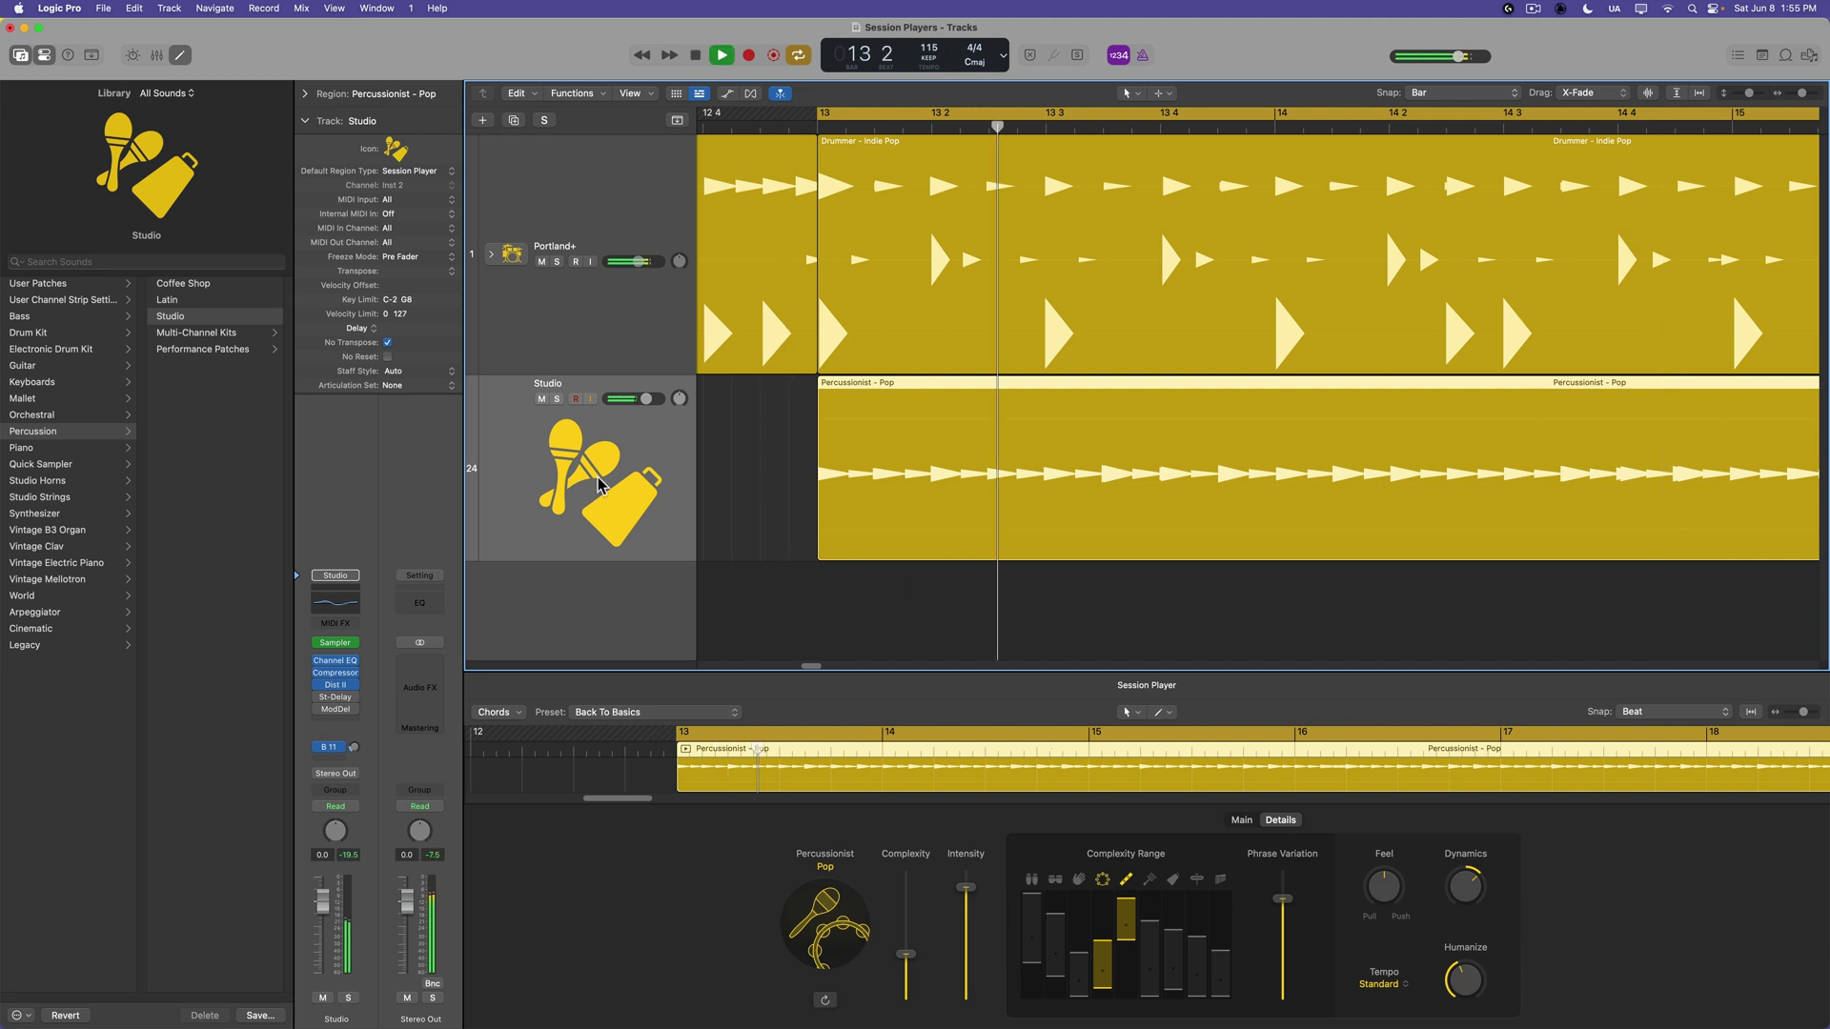
pyautogui.click(825, 572)
pyautogui.press('super+Left')
pyautogui.press('super+Left')
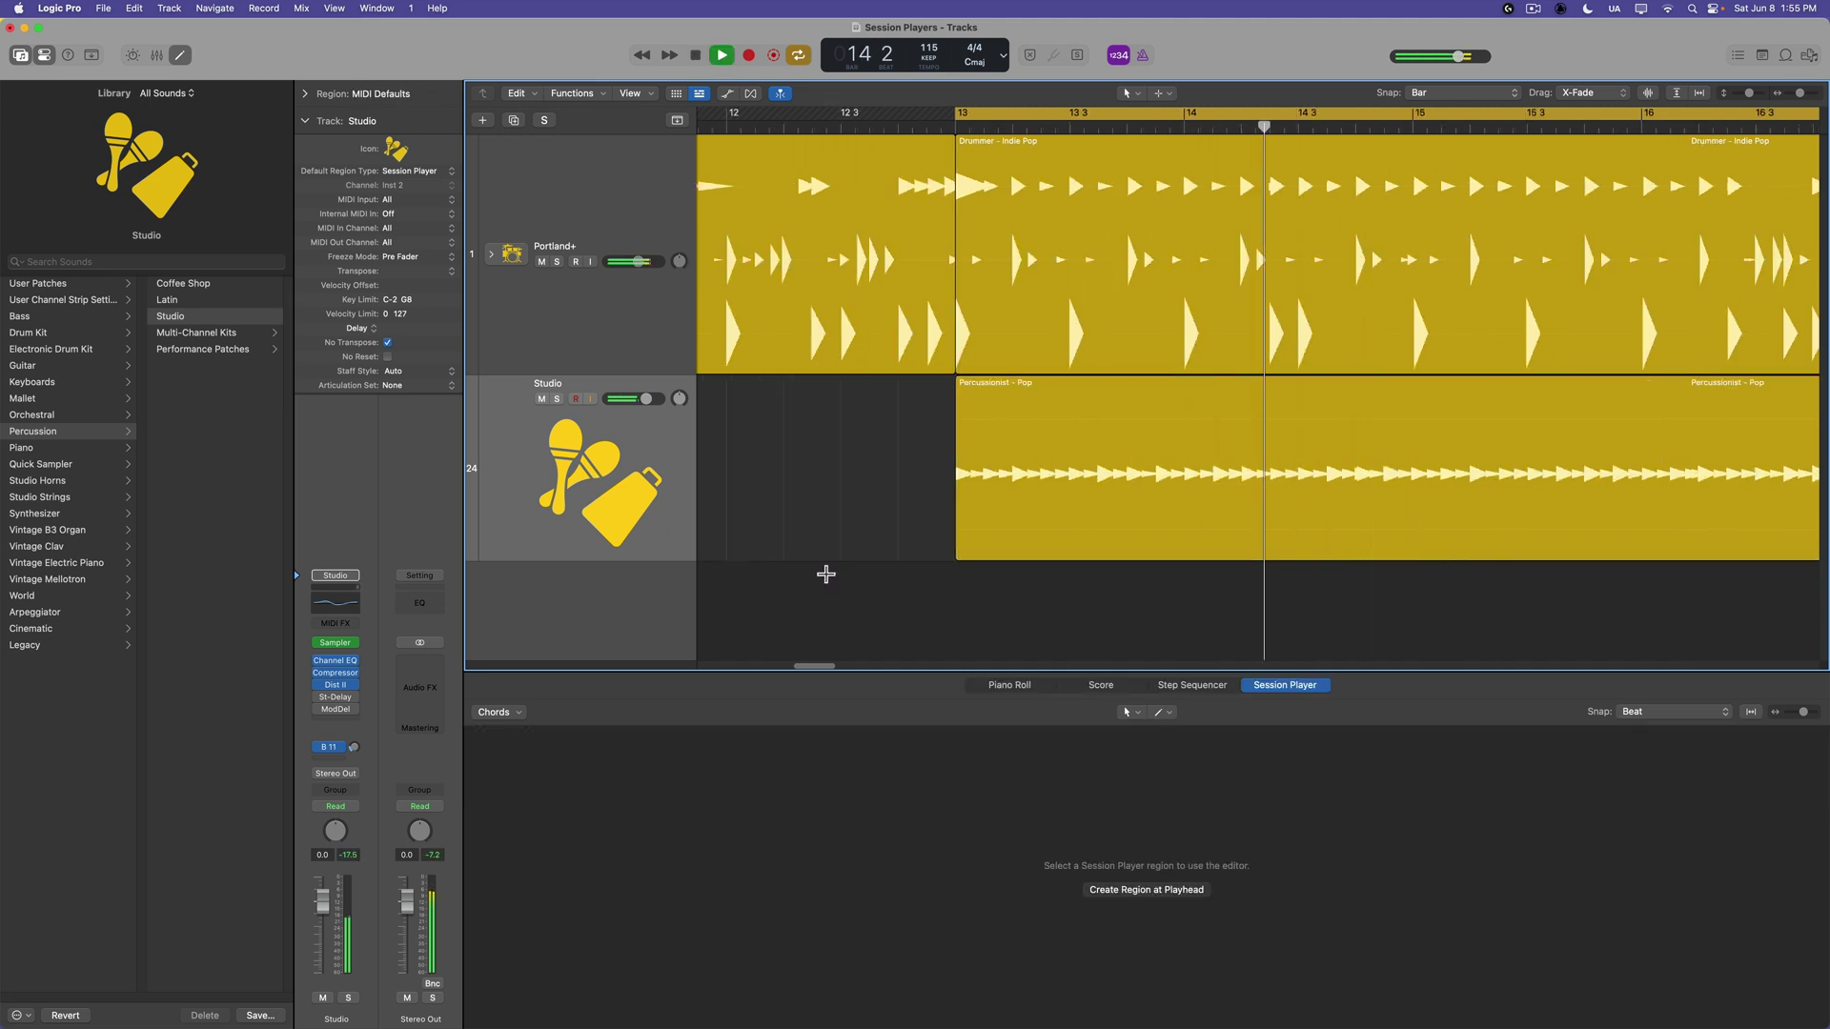
pyautogui.click(1258, 531)
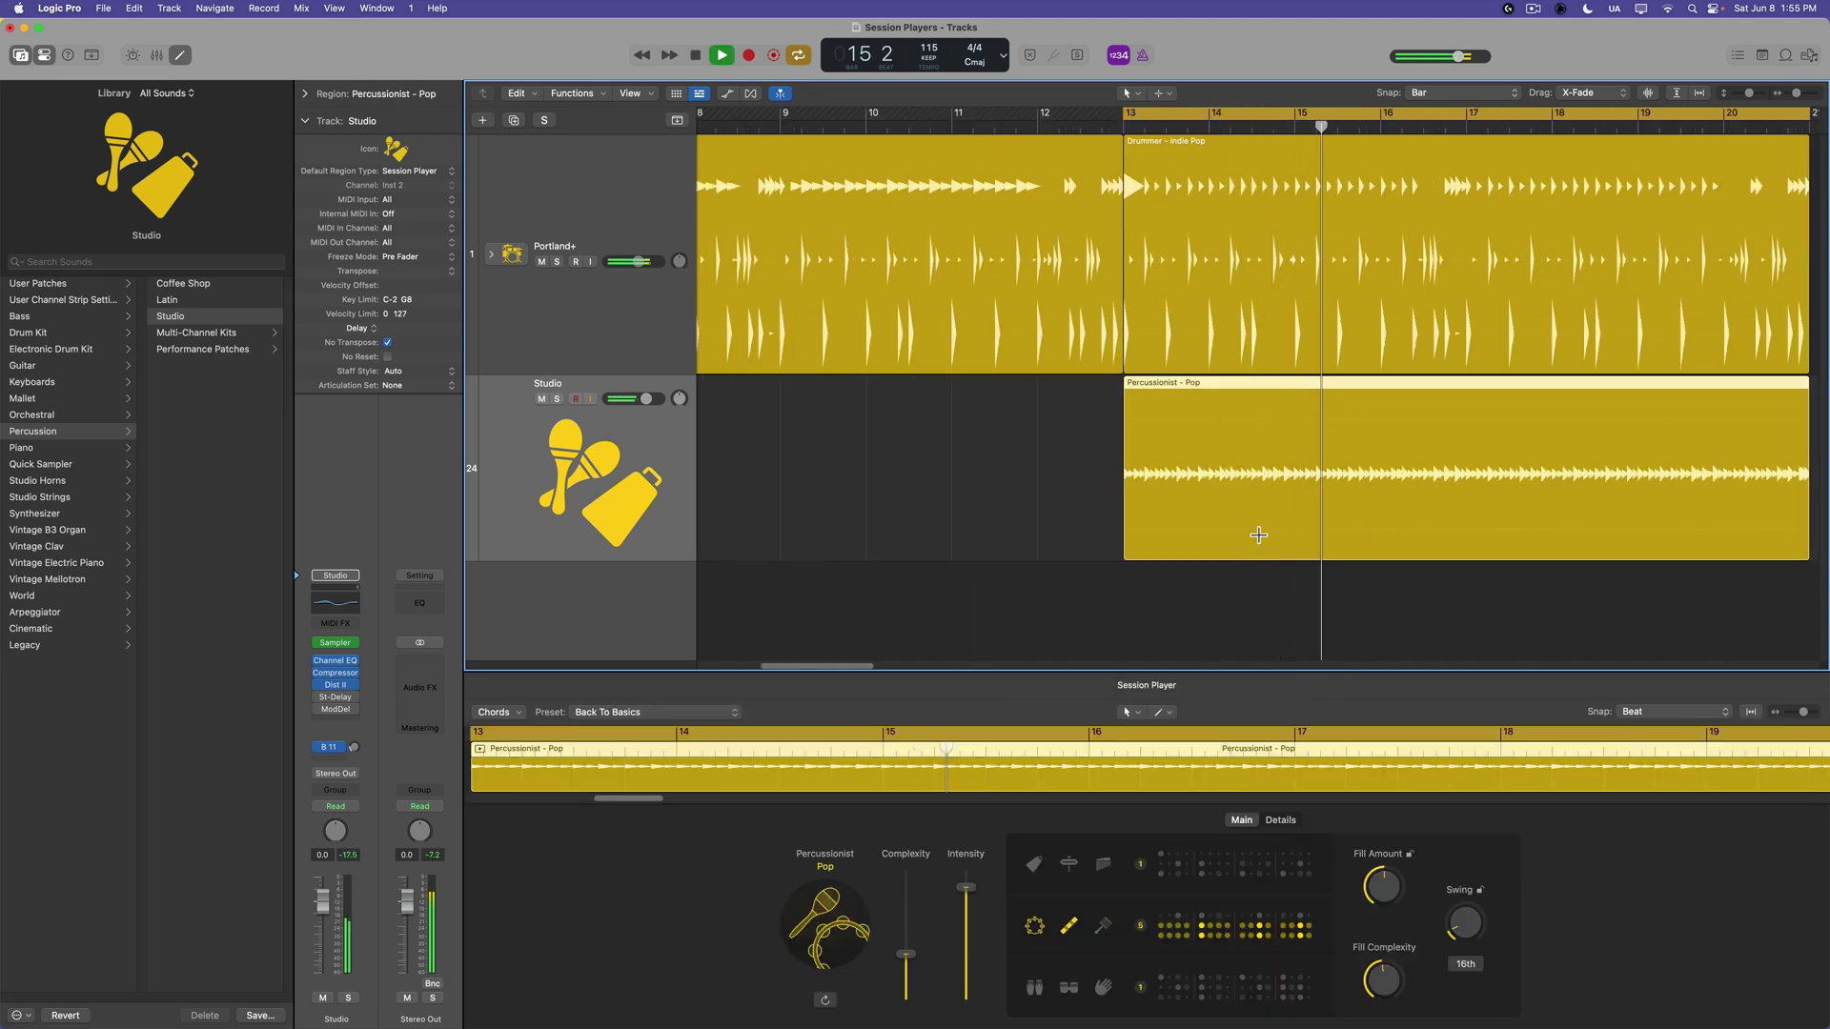
pyautogui.press('super+Left')
pyautogui.press('super+Left')
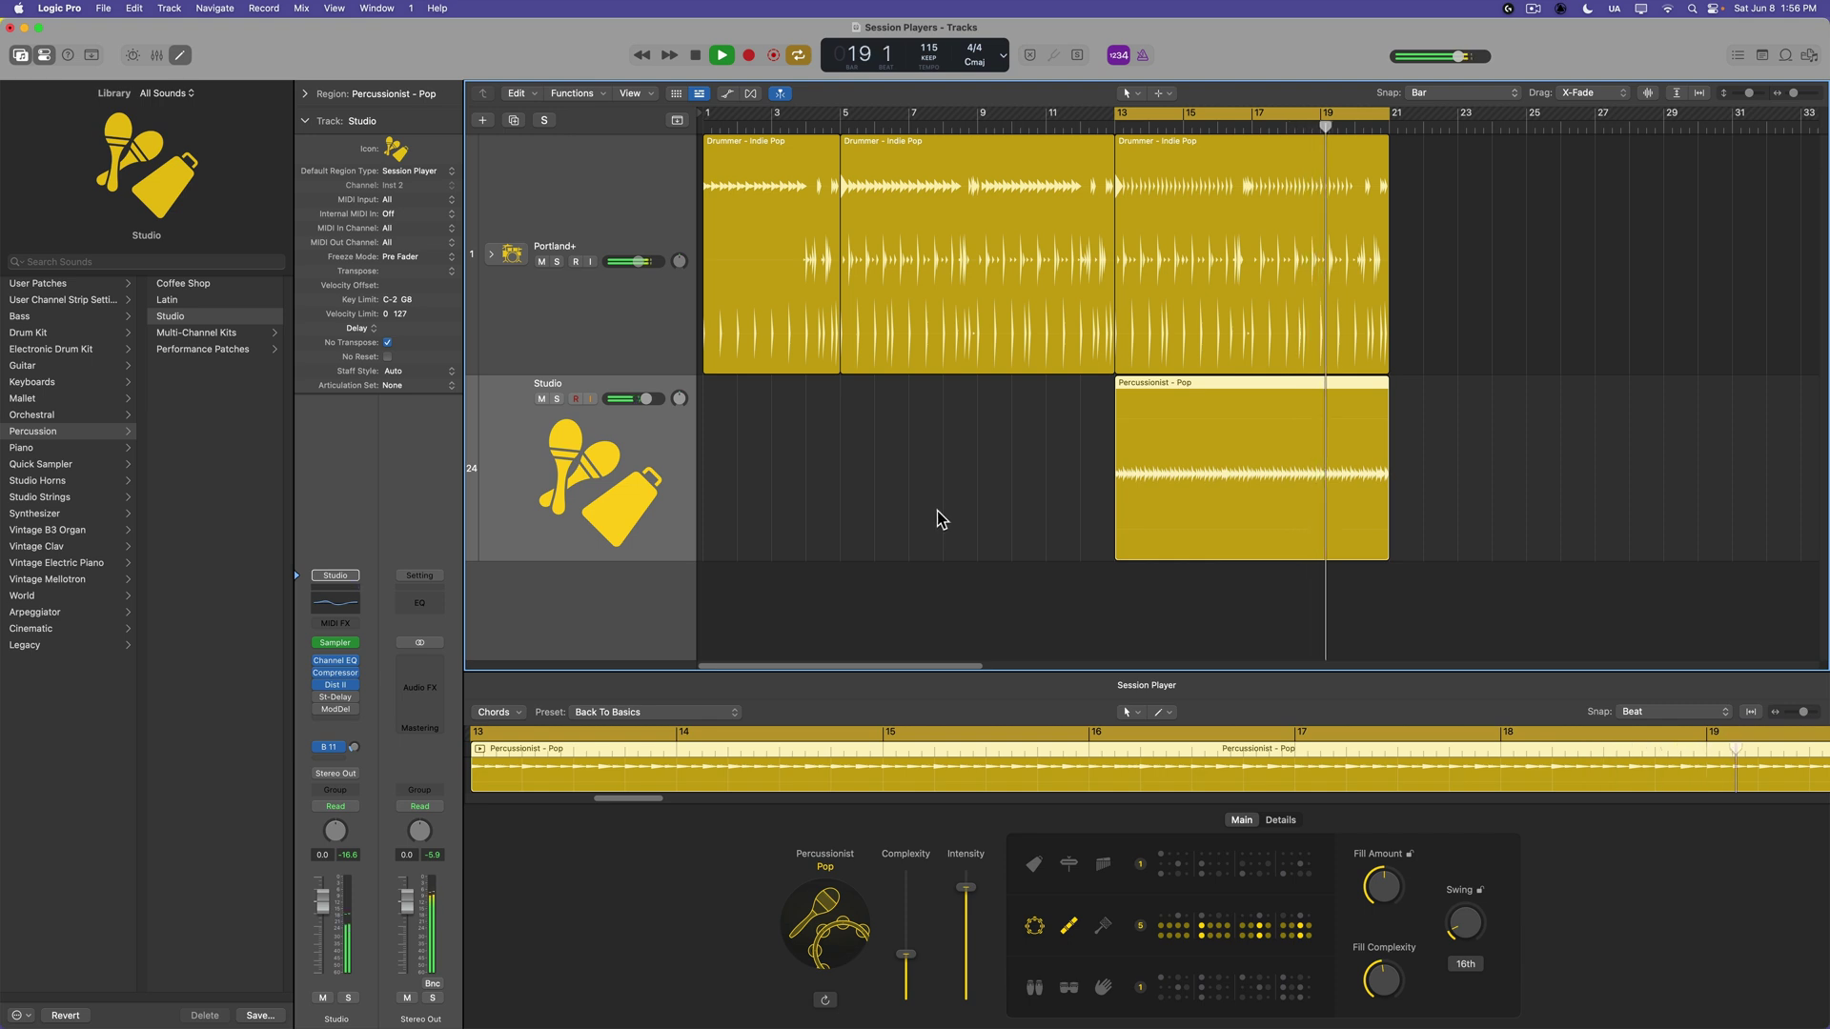
pyautogui.press('space')
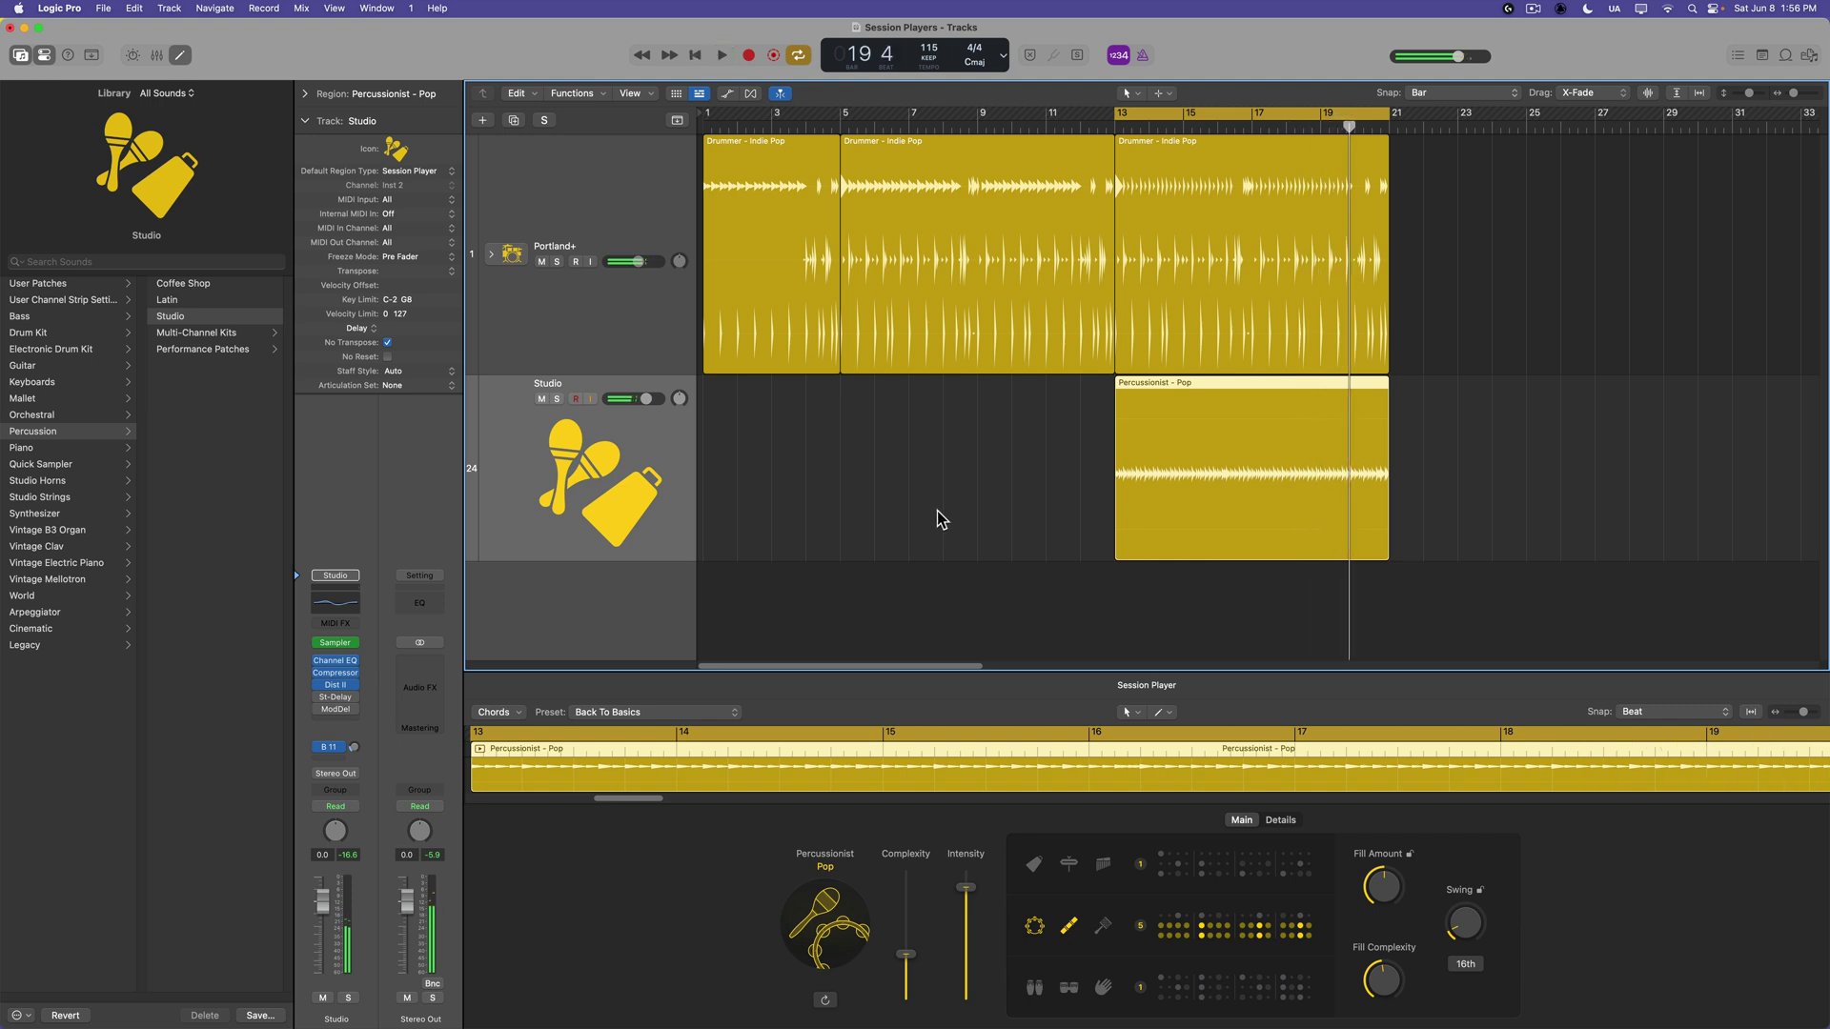
# Select the Studio percussion track and load Percussion > Multi-Channel Kits > Studio+ from the Library
pyautogui.click(941, 519)
pyautogui.click(593, 476)
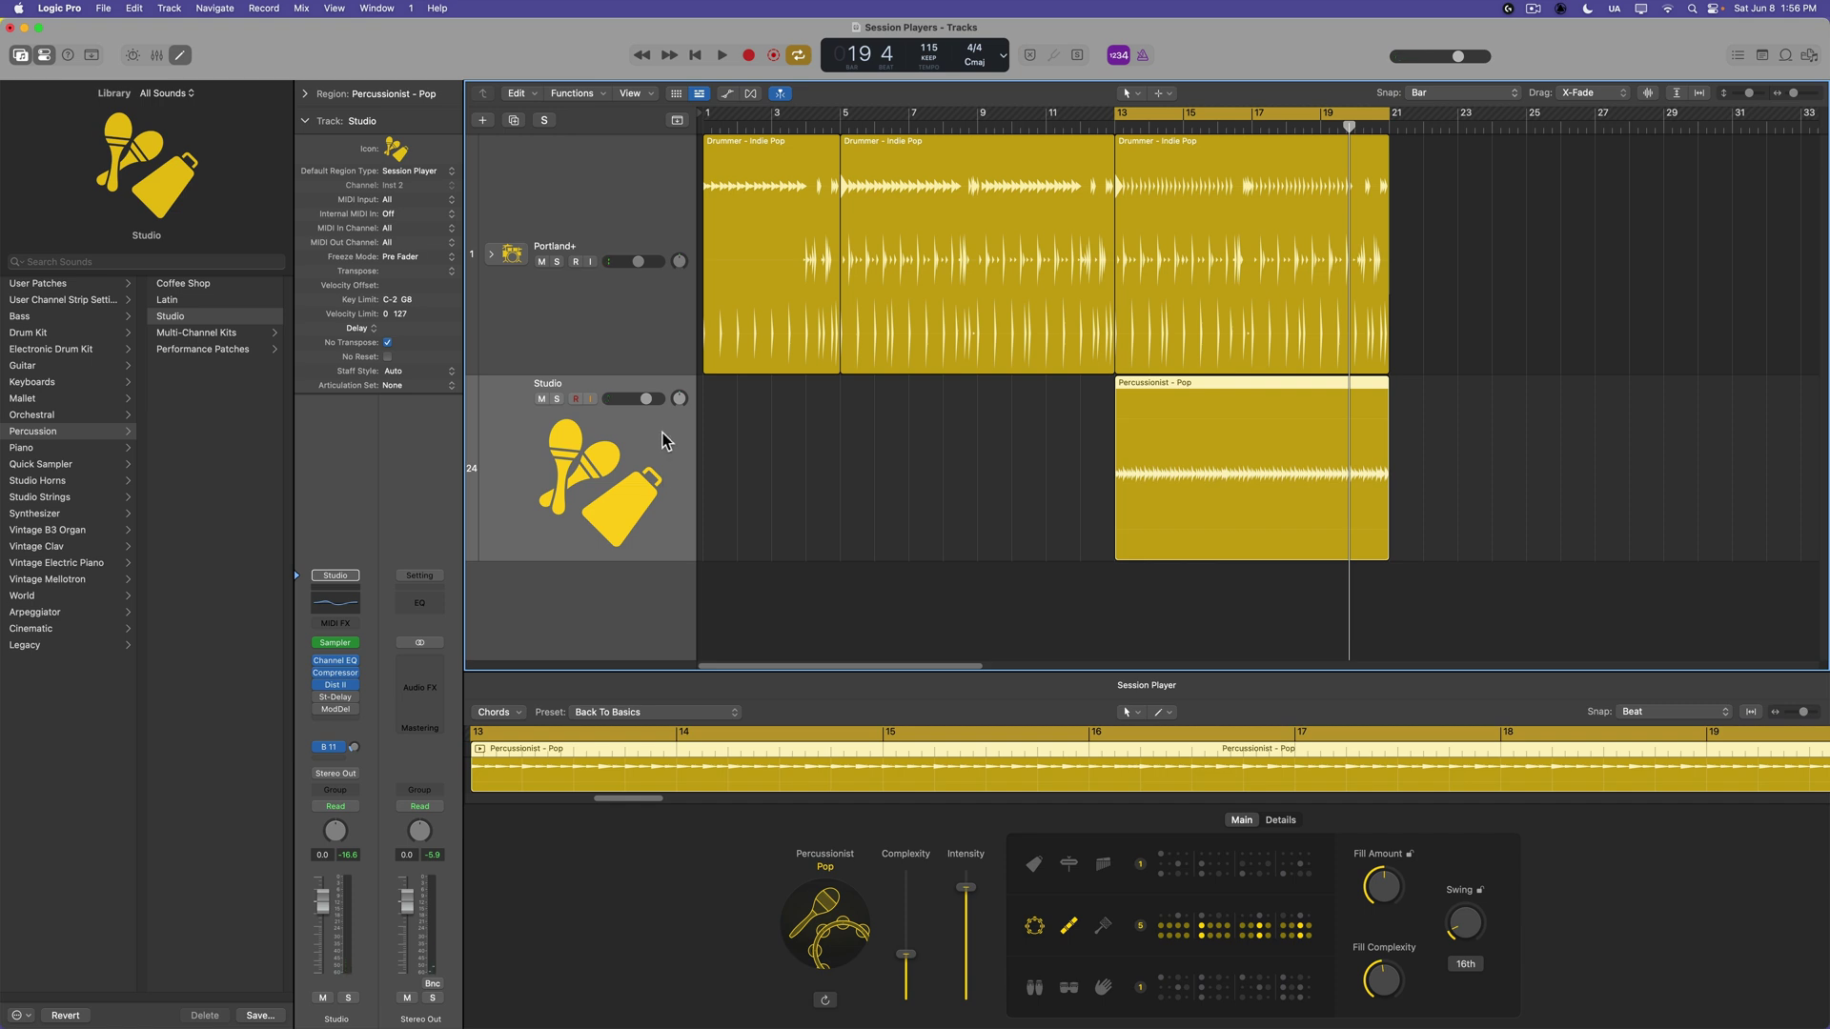
pyautogui.click(181, 333)
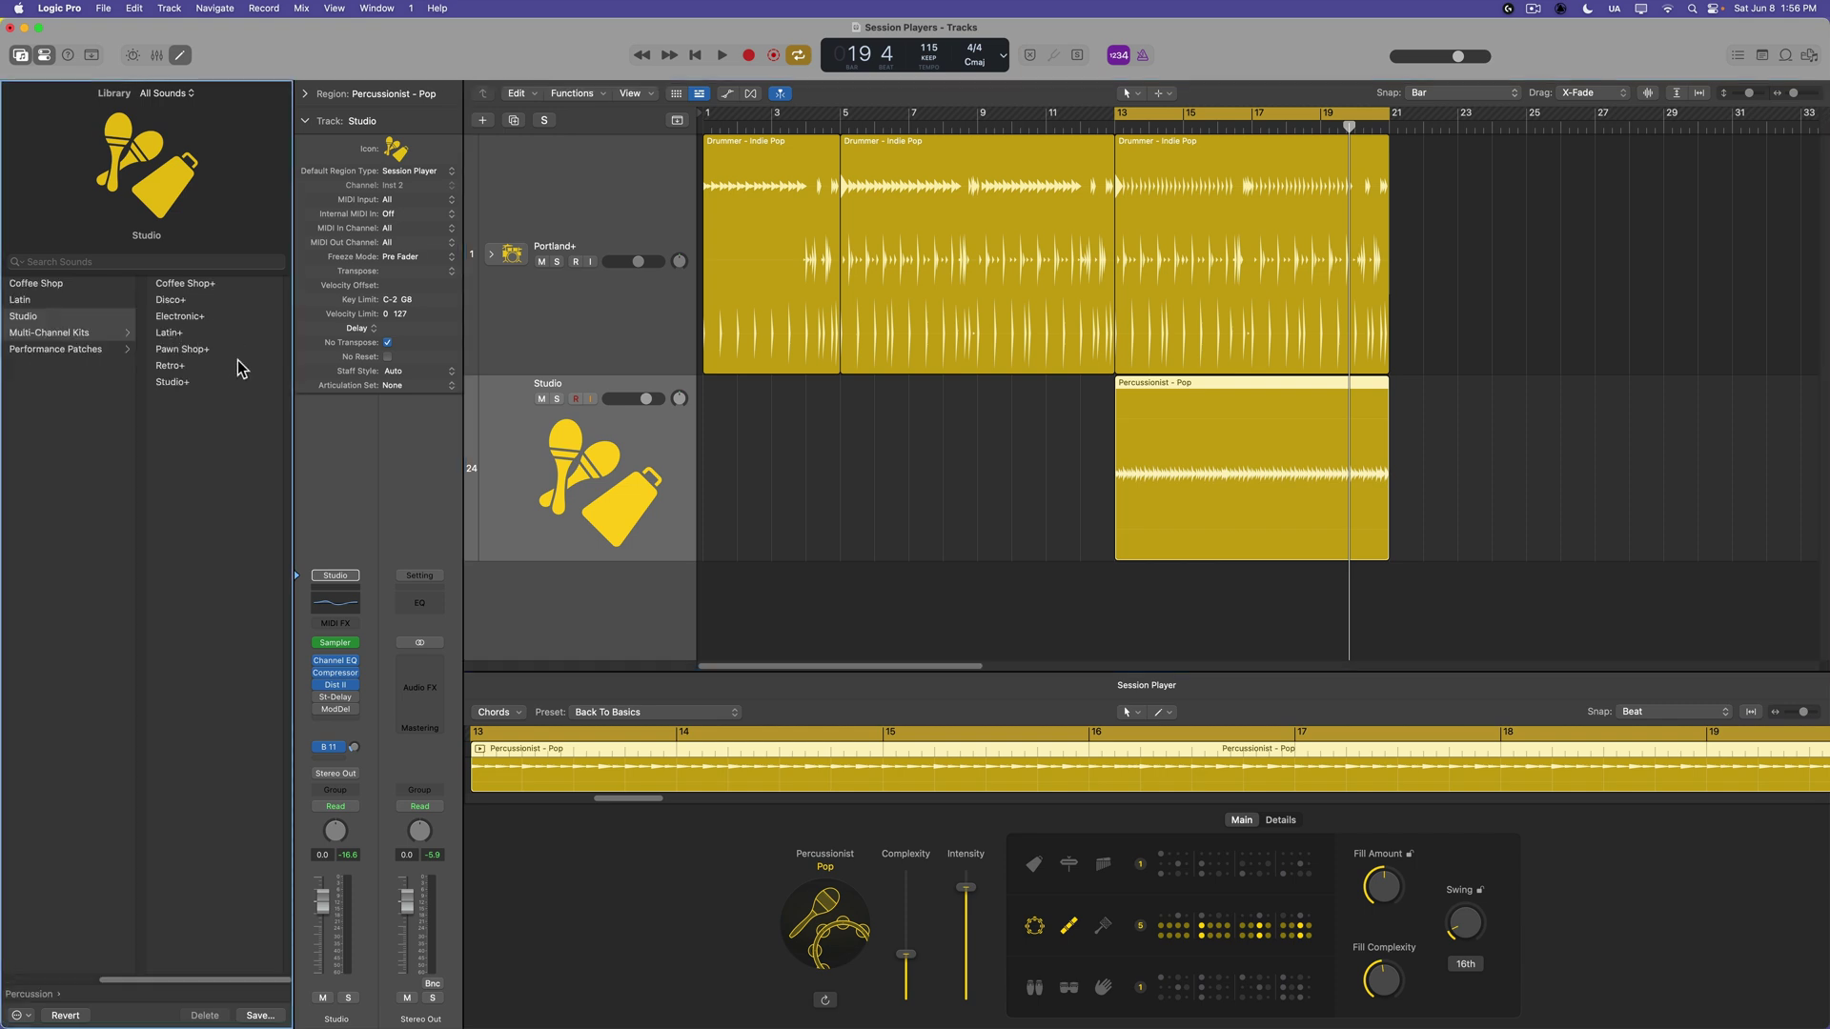
pyautogui.click(198, 383)
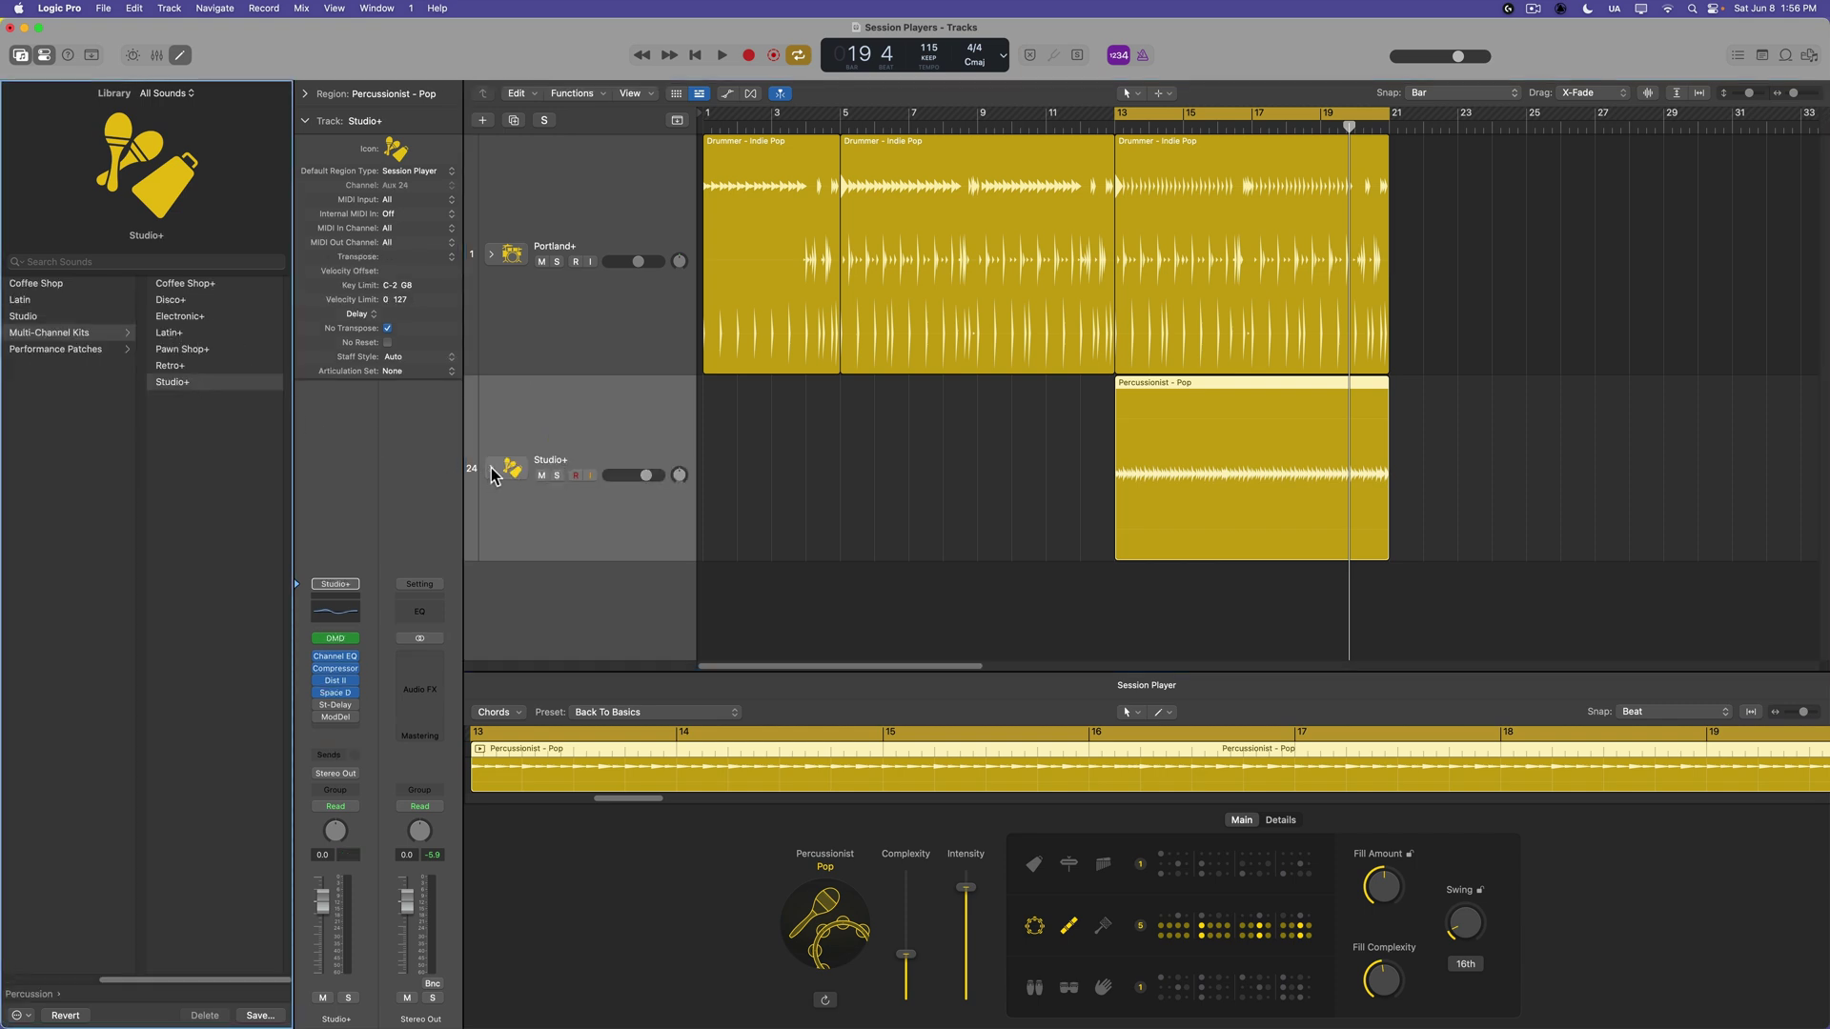
# Expand the Studio+ stack, hide the lower editor pane, and audition the percussion
pyautogui.click(491, 468)
pyautogui.press('x')
pyautogui.press('x')
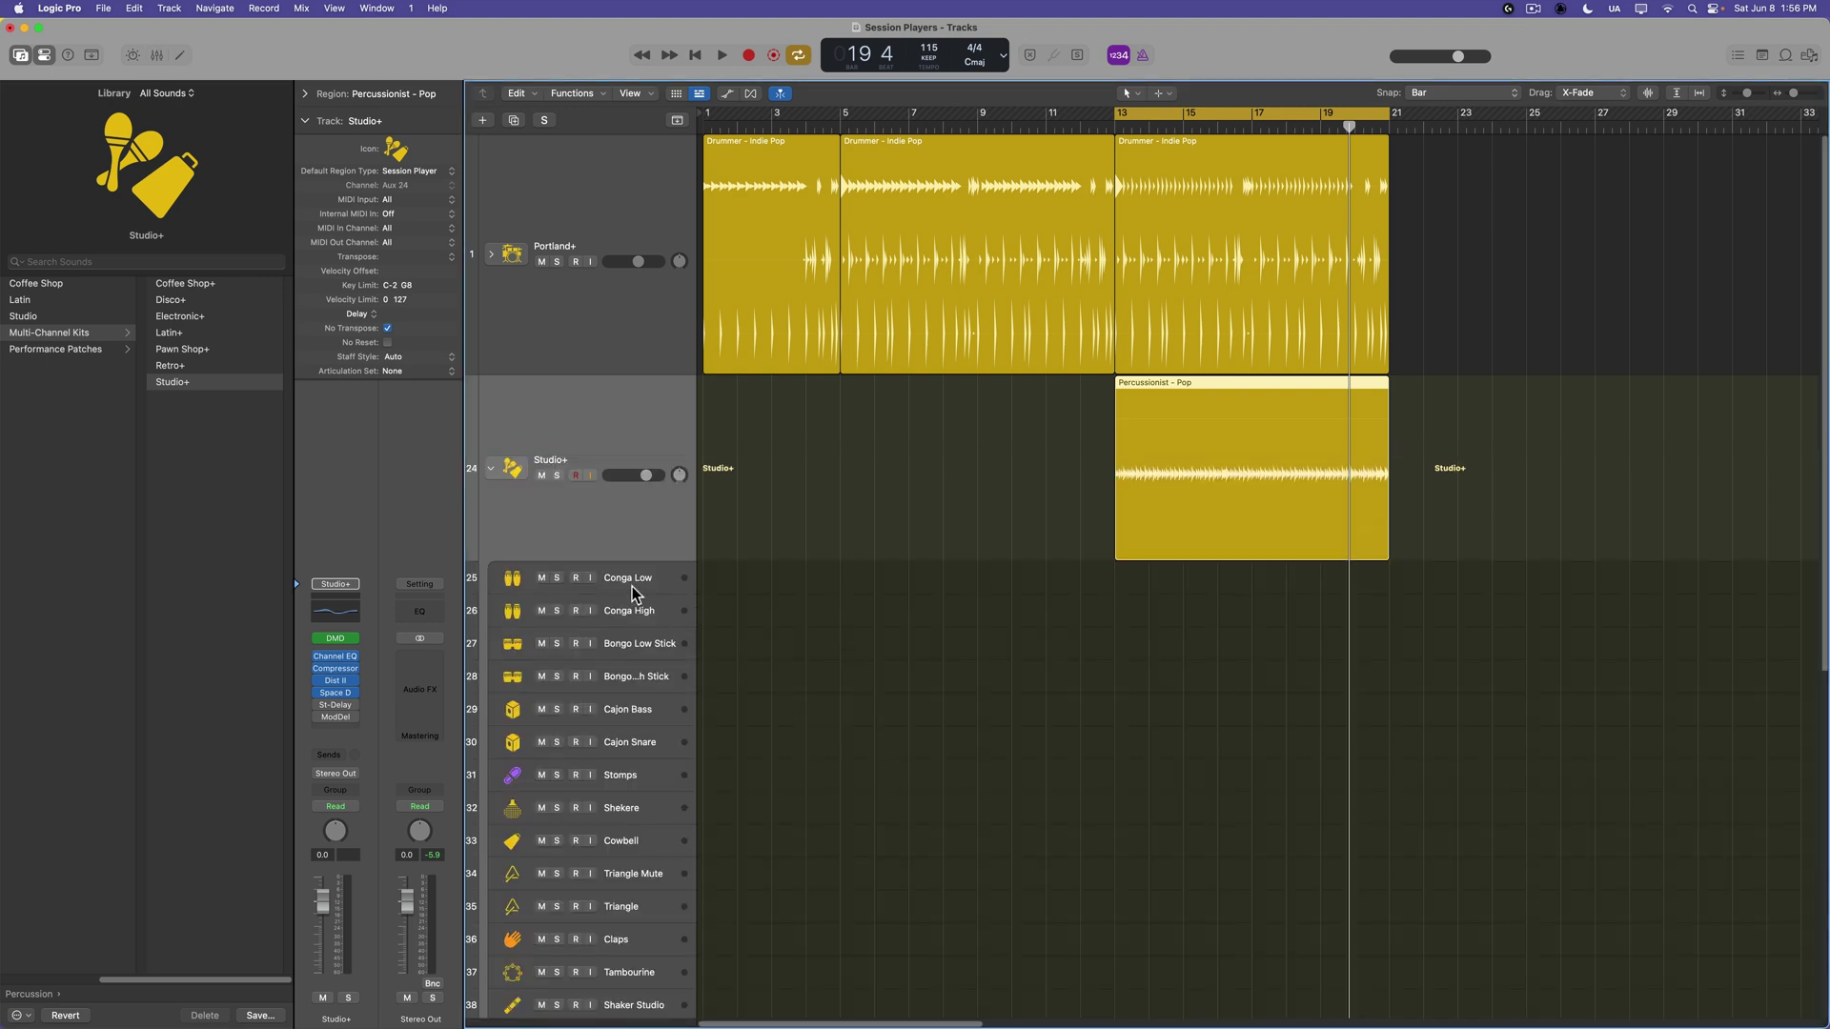
pyautogui.scroll(-10, 632, 591)
pyautogui.scroll(3, 632, 591)
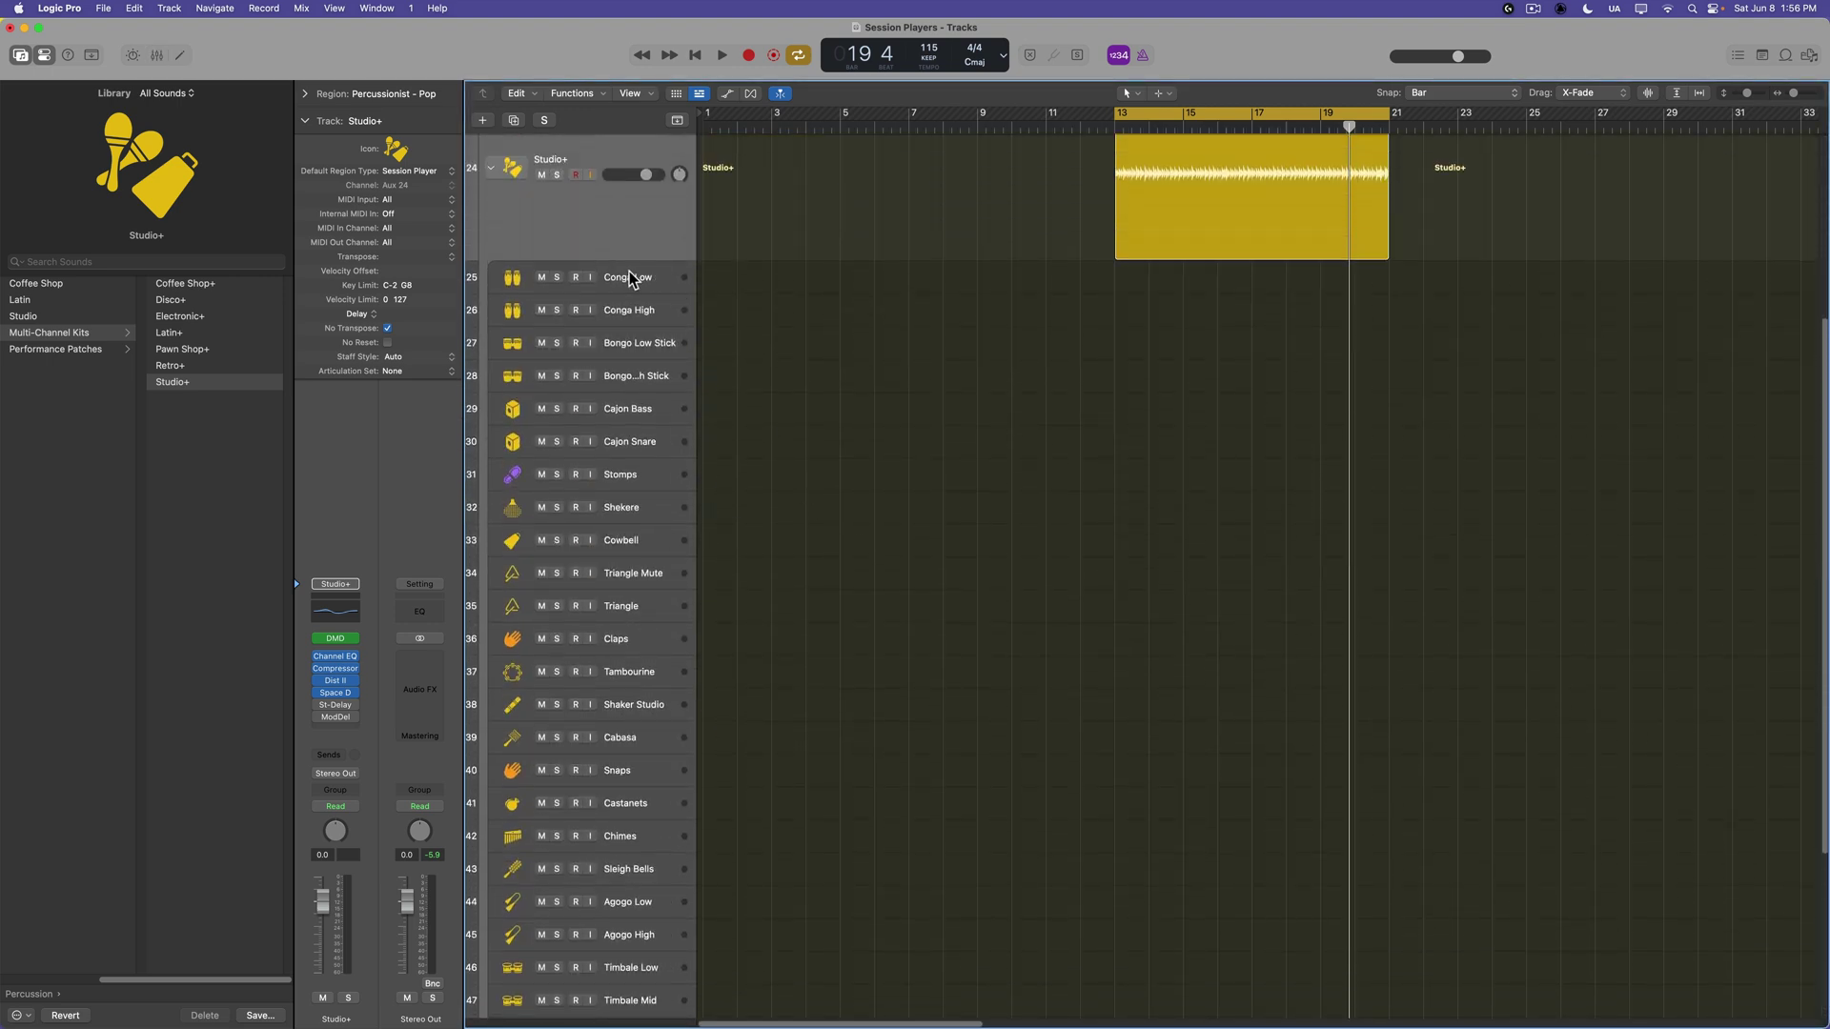
pyautogui.press('space')
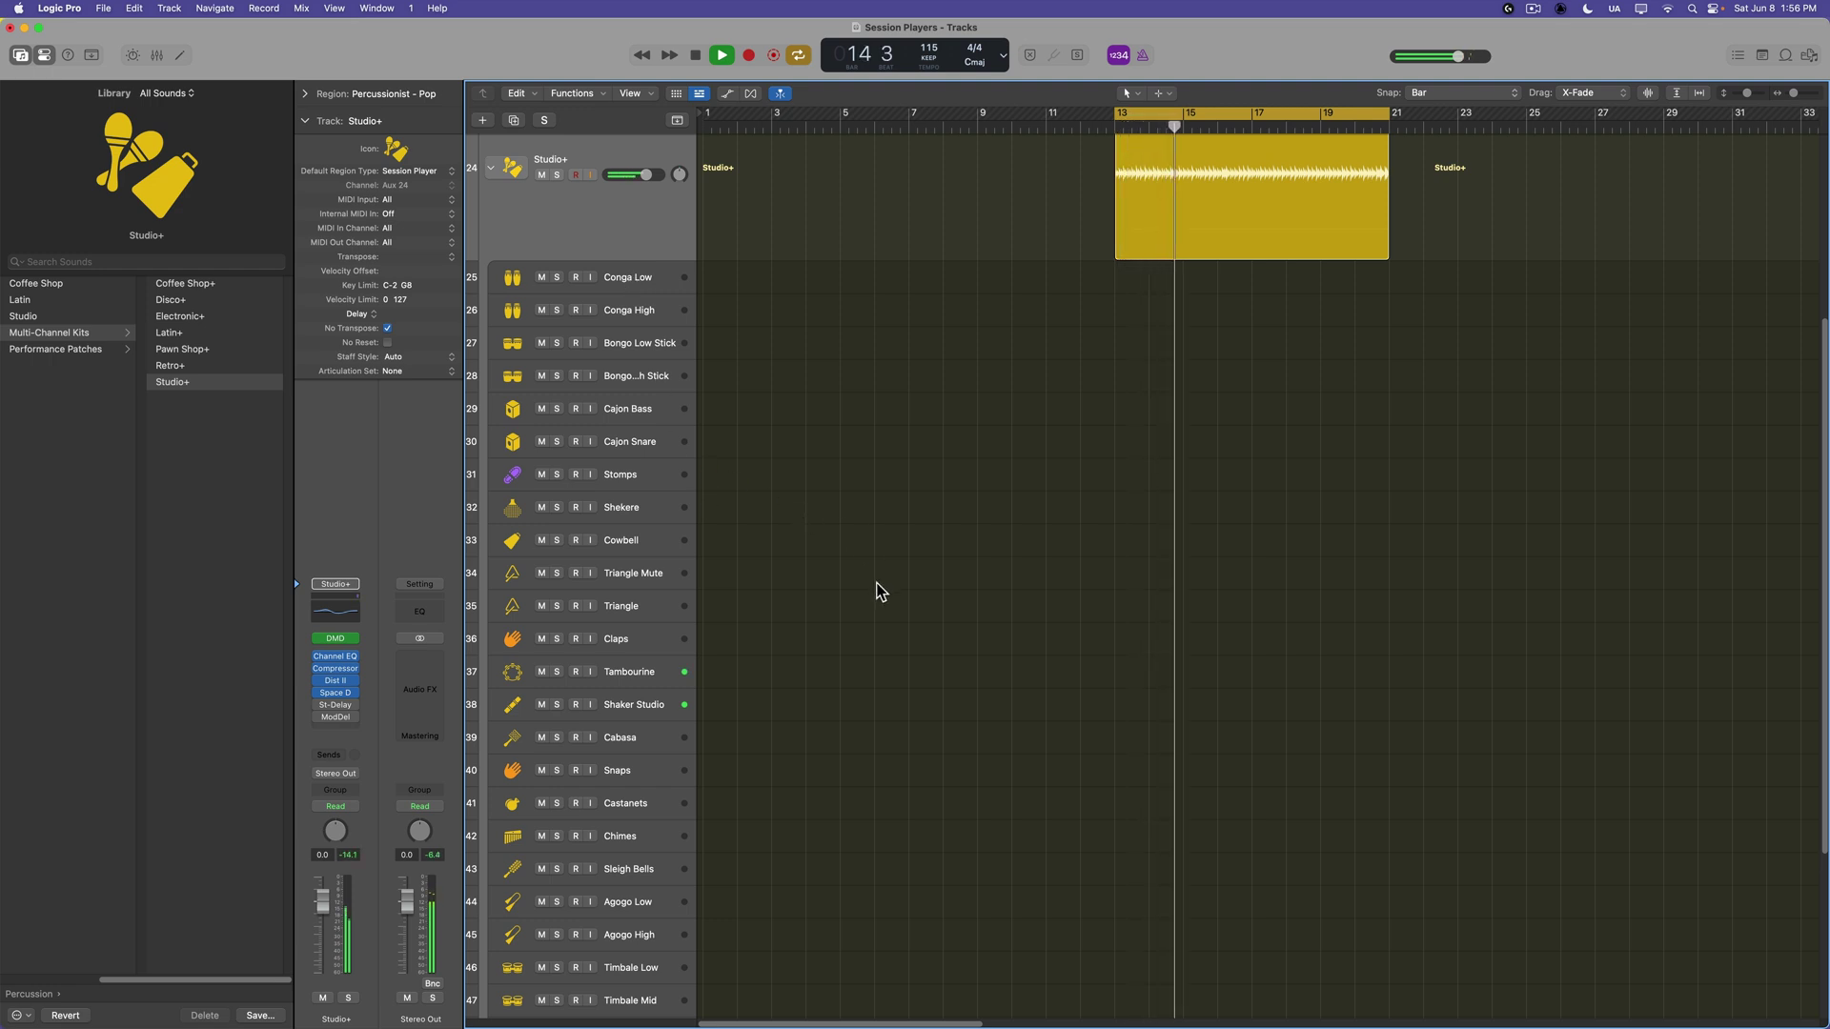
pyautogui.press('space')
pyautogui.scroll(-8, 701, 639)
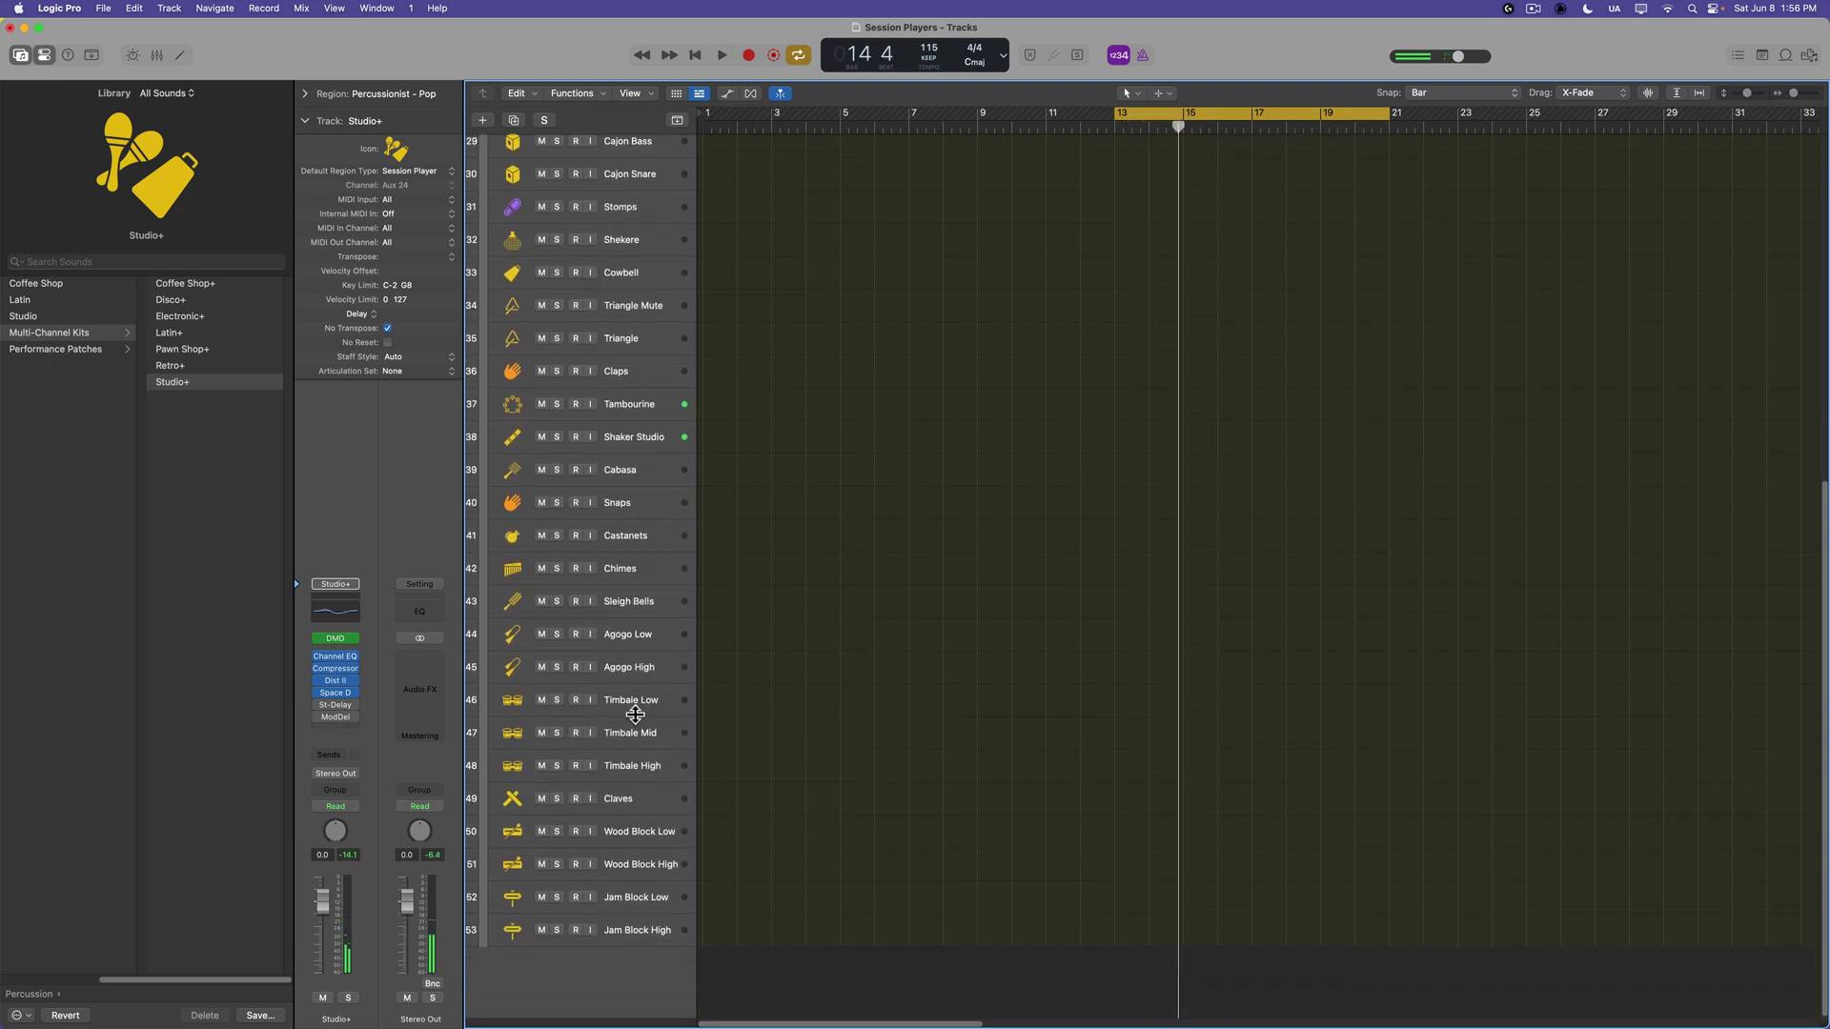
pyautogui.scroll(5, 637, 717)
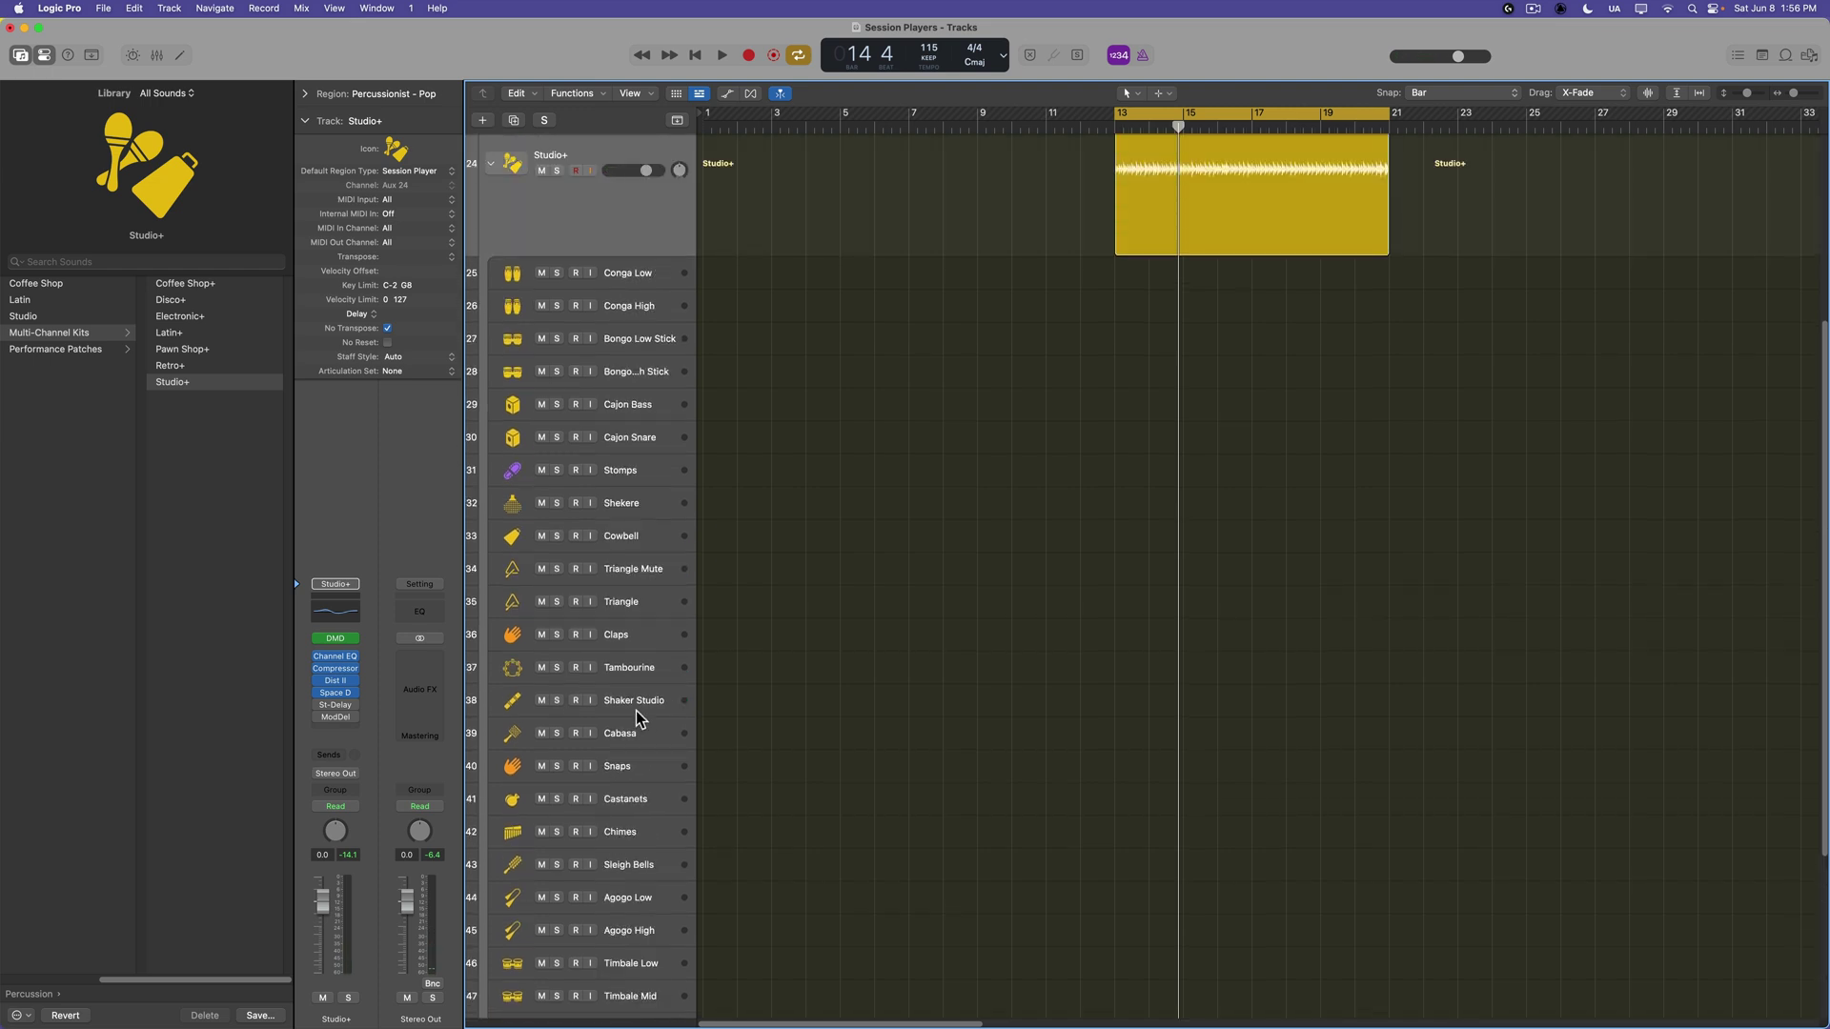
# Deselect the Percussionist - Pop region and play again from bar 13
pyautogui.click(774, 345)
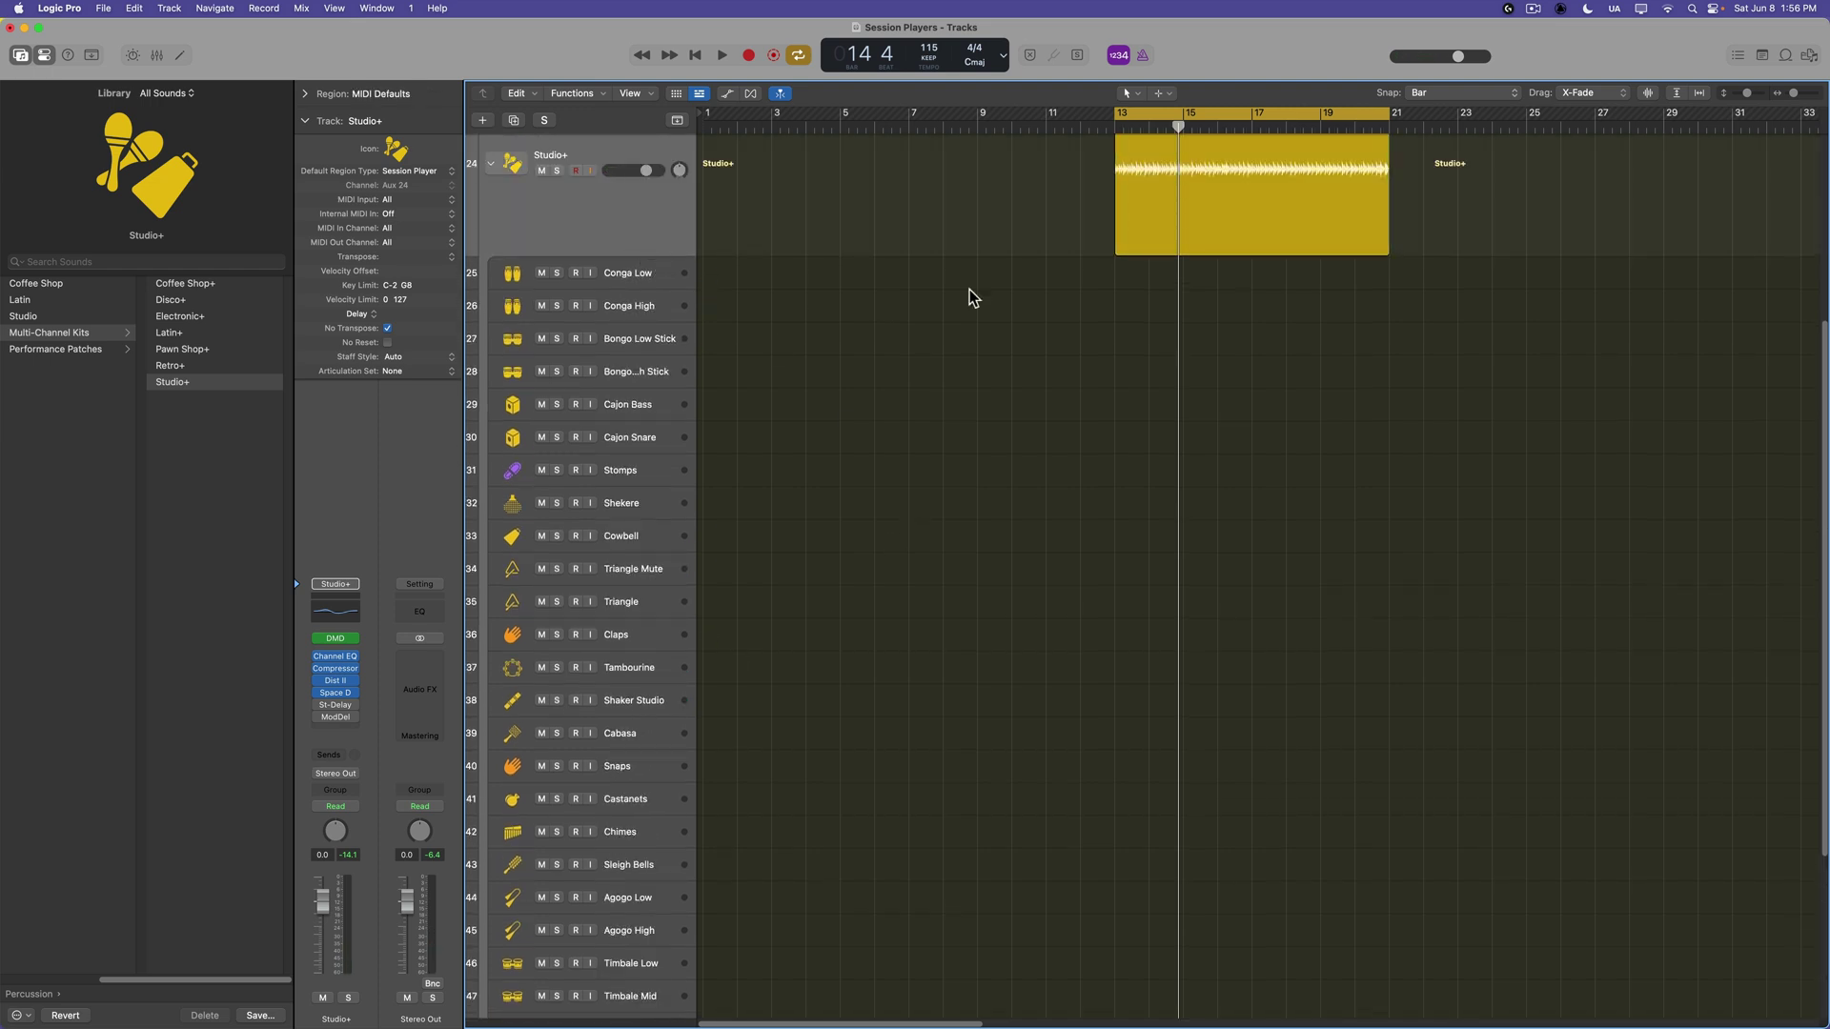
pyautogui.click(1206, 201)
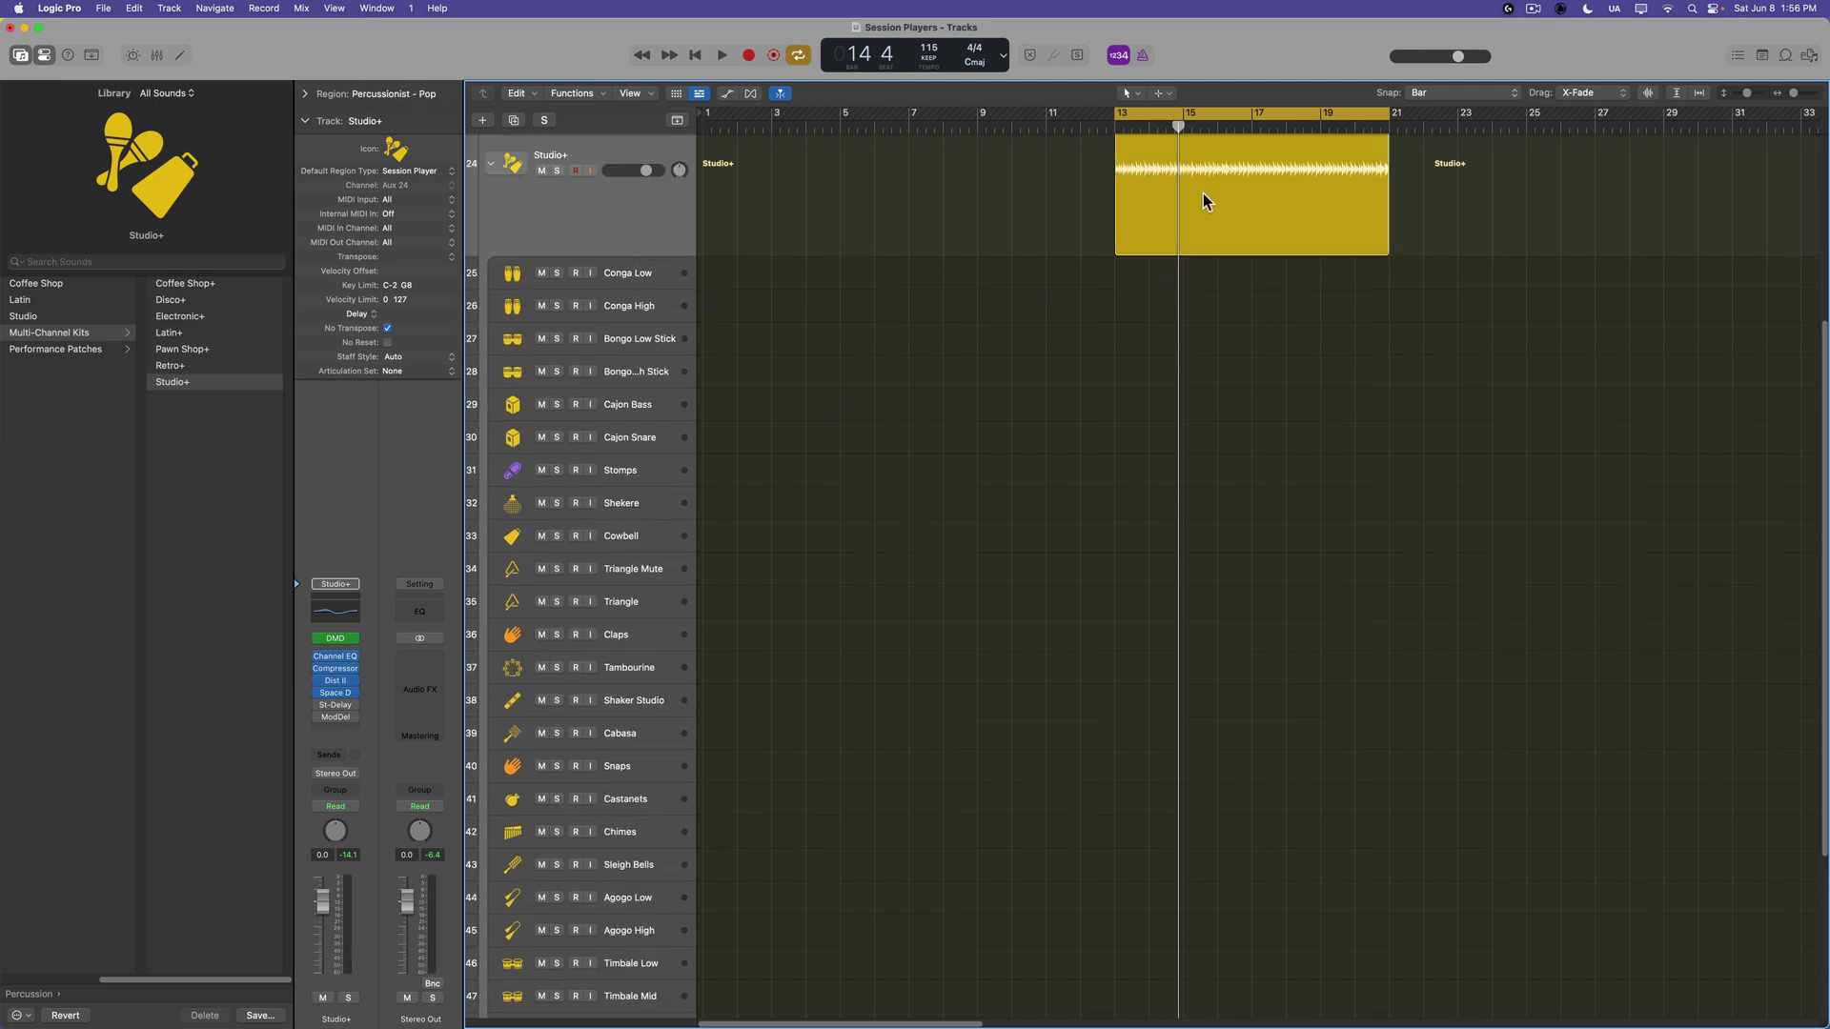
pyautogui.click(1044, 363)
pyautogui.press('space')
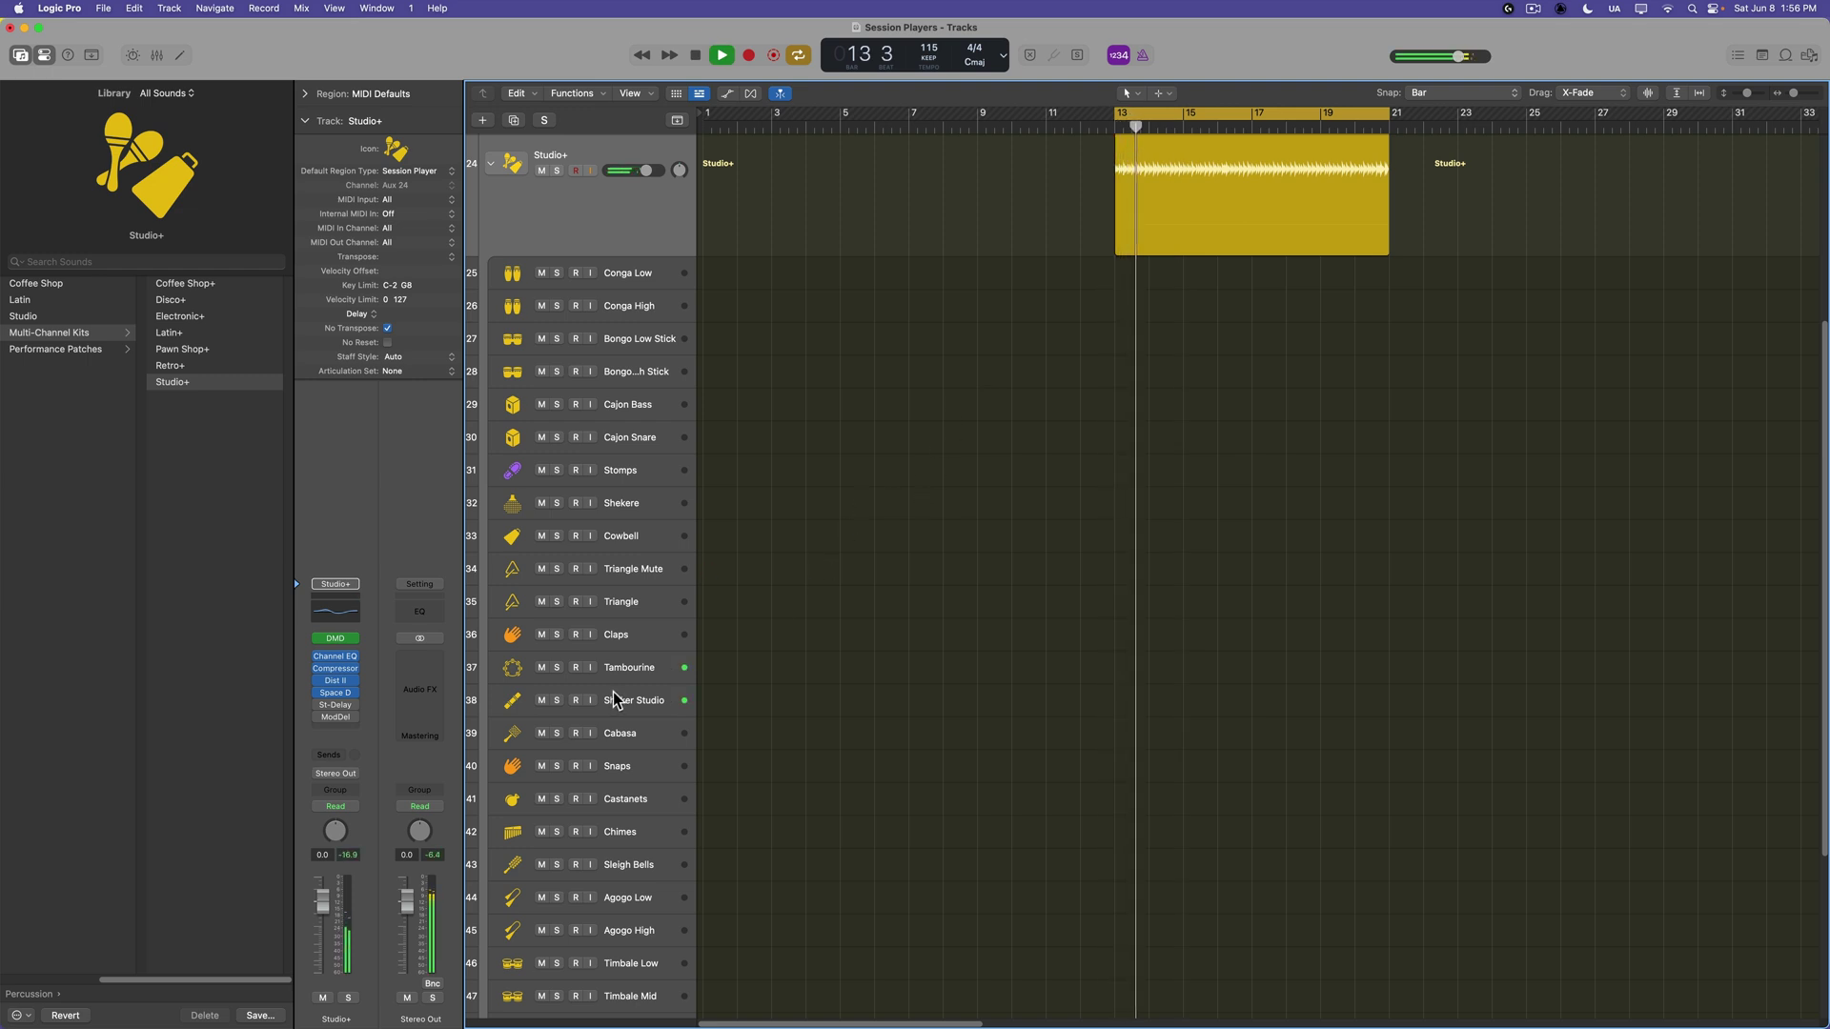
pyautogui.press('space')
# Delete the twelve sub-tracks from Claps up through Conga Low
pyautogui.click(629, 667)
pyautogui.keyDown('shift'); pyautogui.click(633, 701); pyautogui.keyUp('shift')
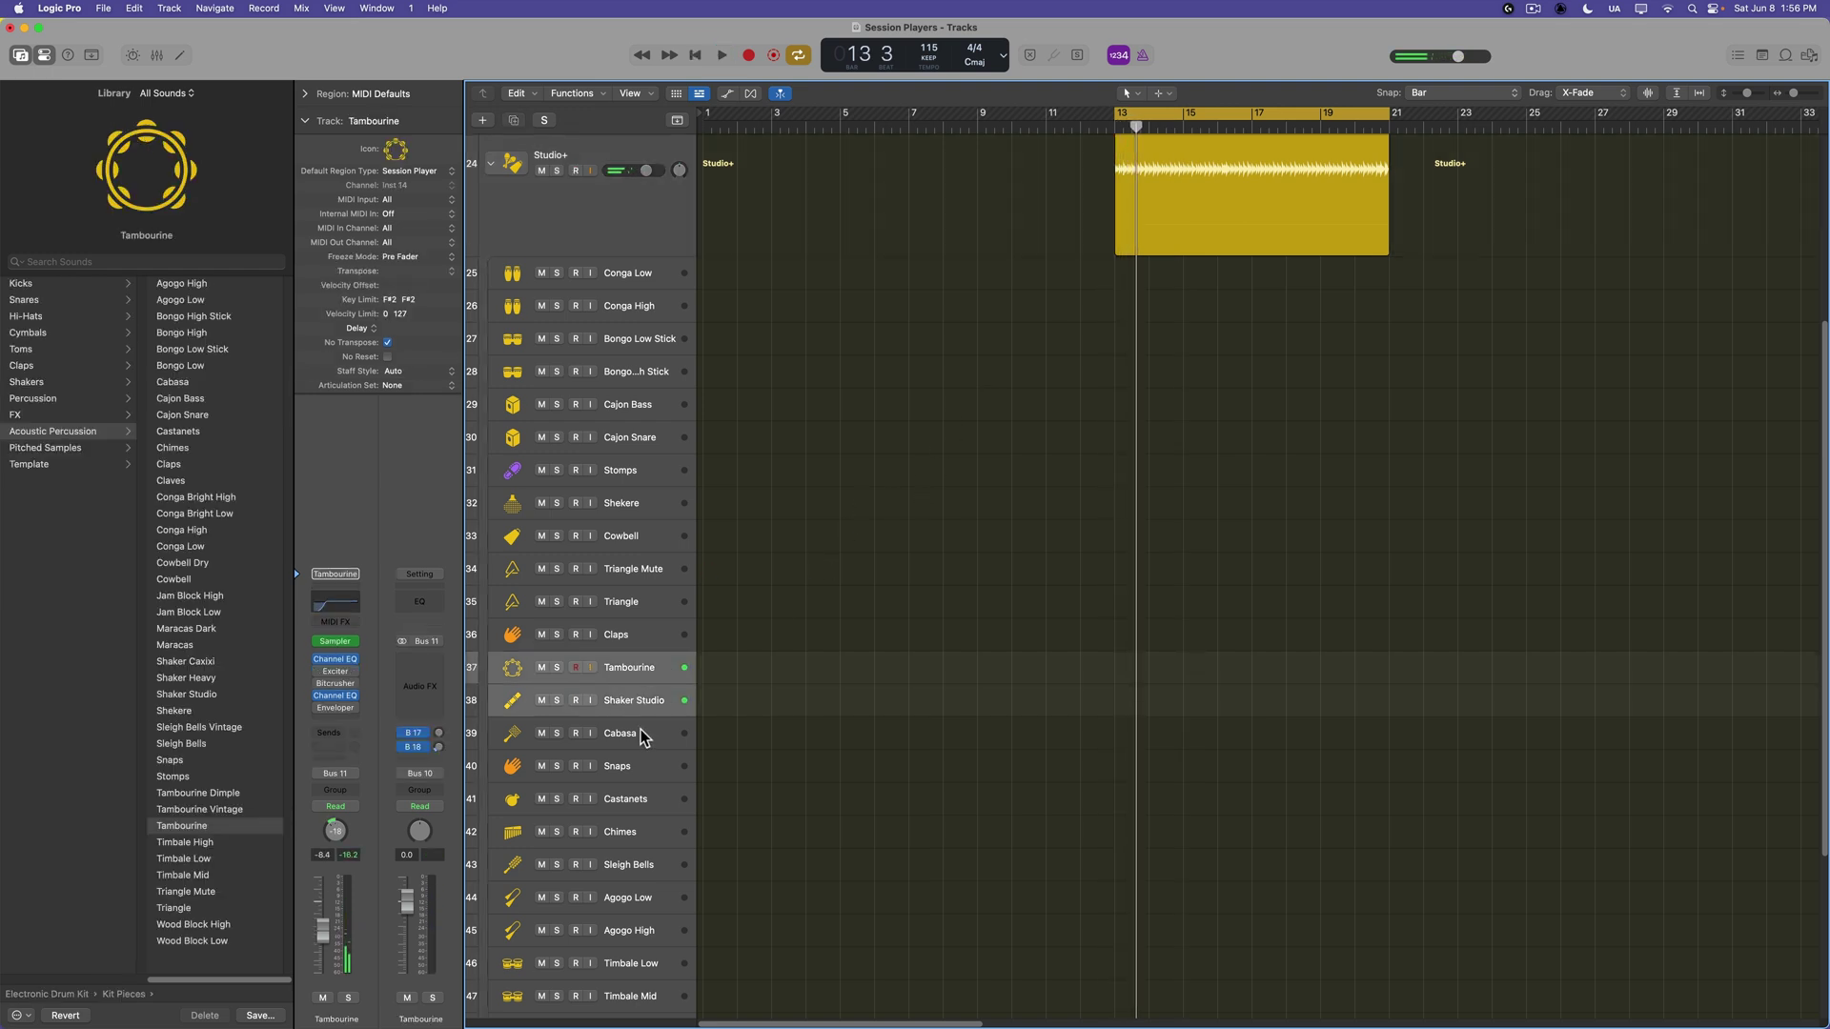
pyautogui.click(648, 631)
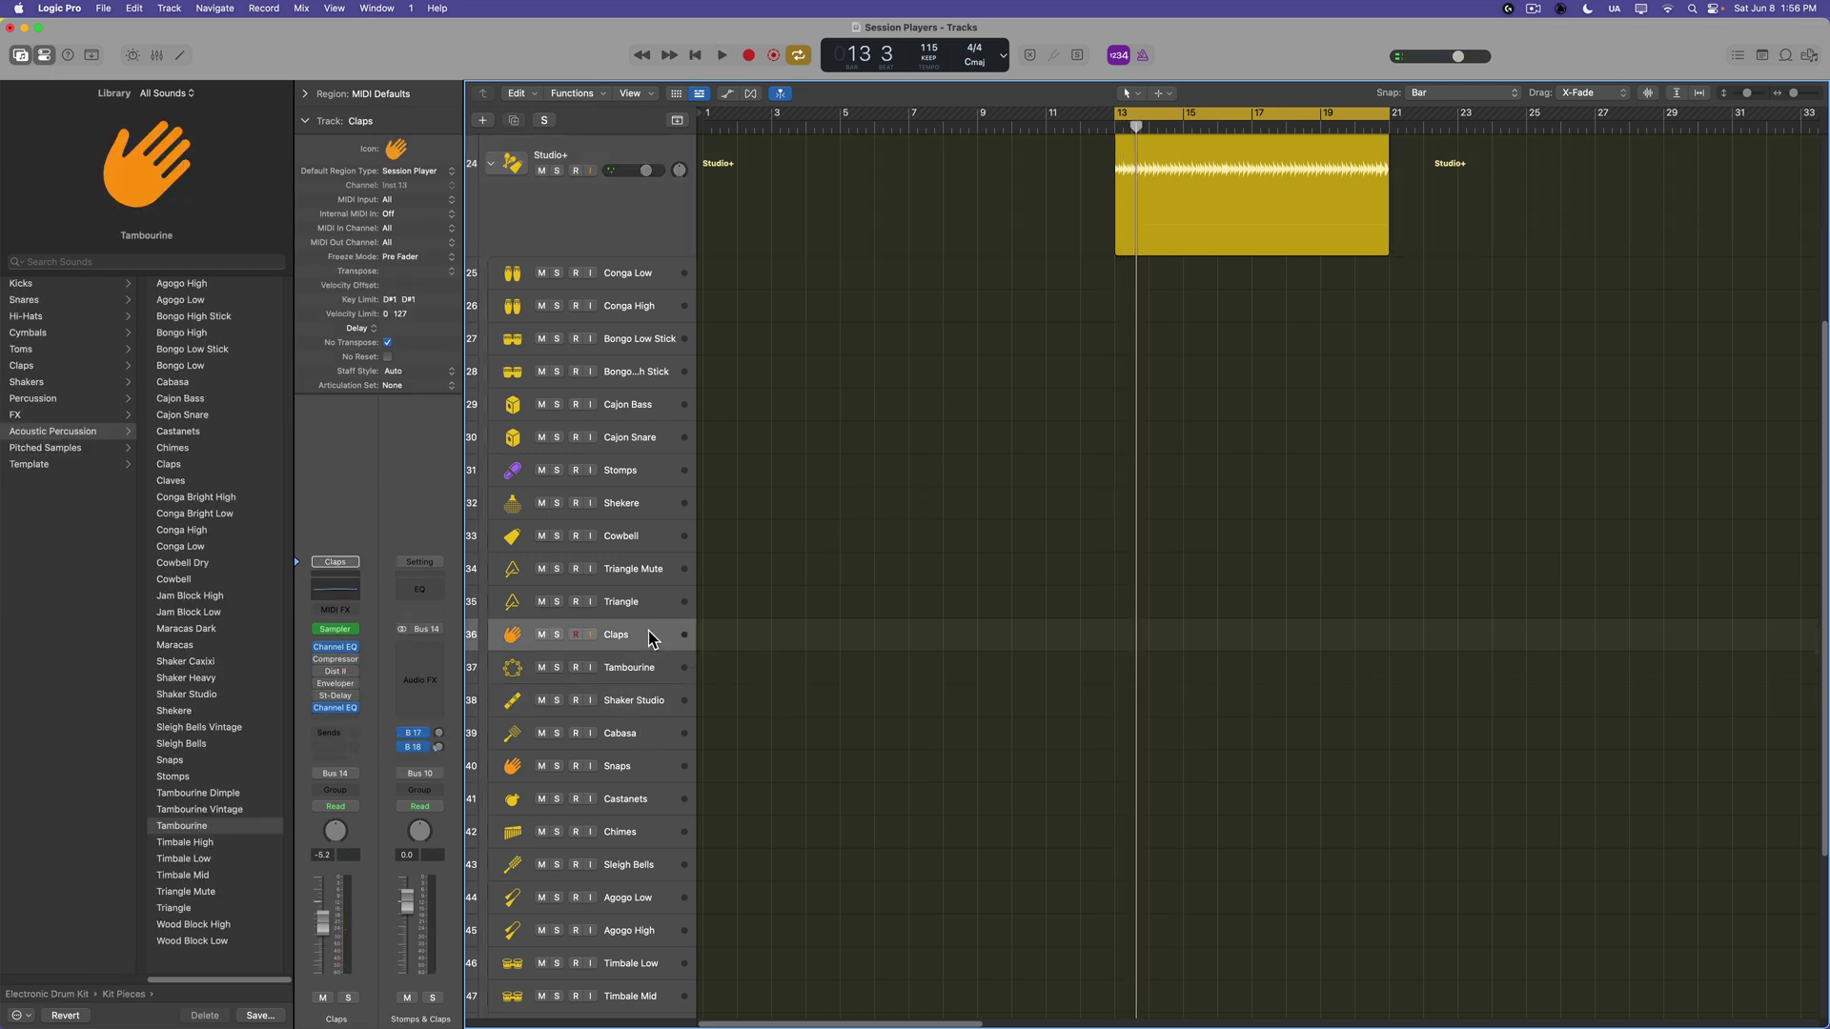
pyautogui.keyDown('shift'); pyautogui.click(654, 277); pyautogui.keyUp('shift')
pyautogui.press('super+BackSpace')
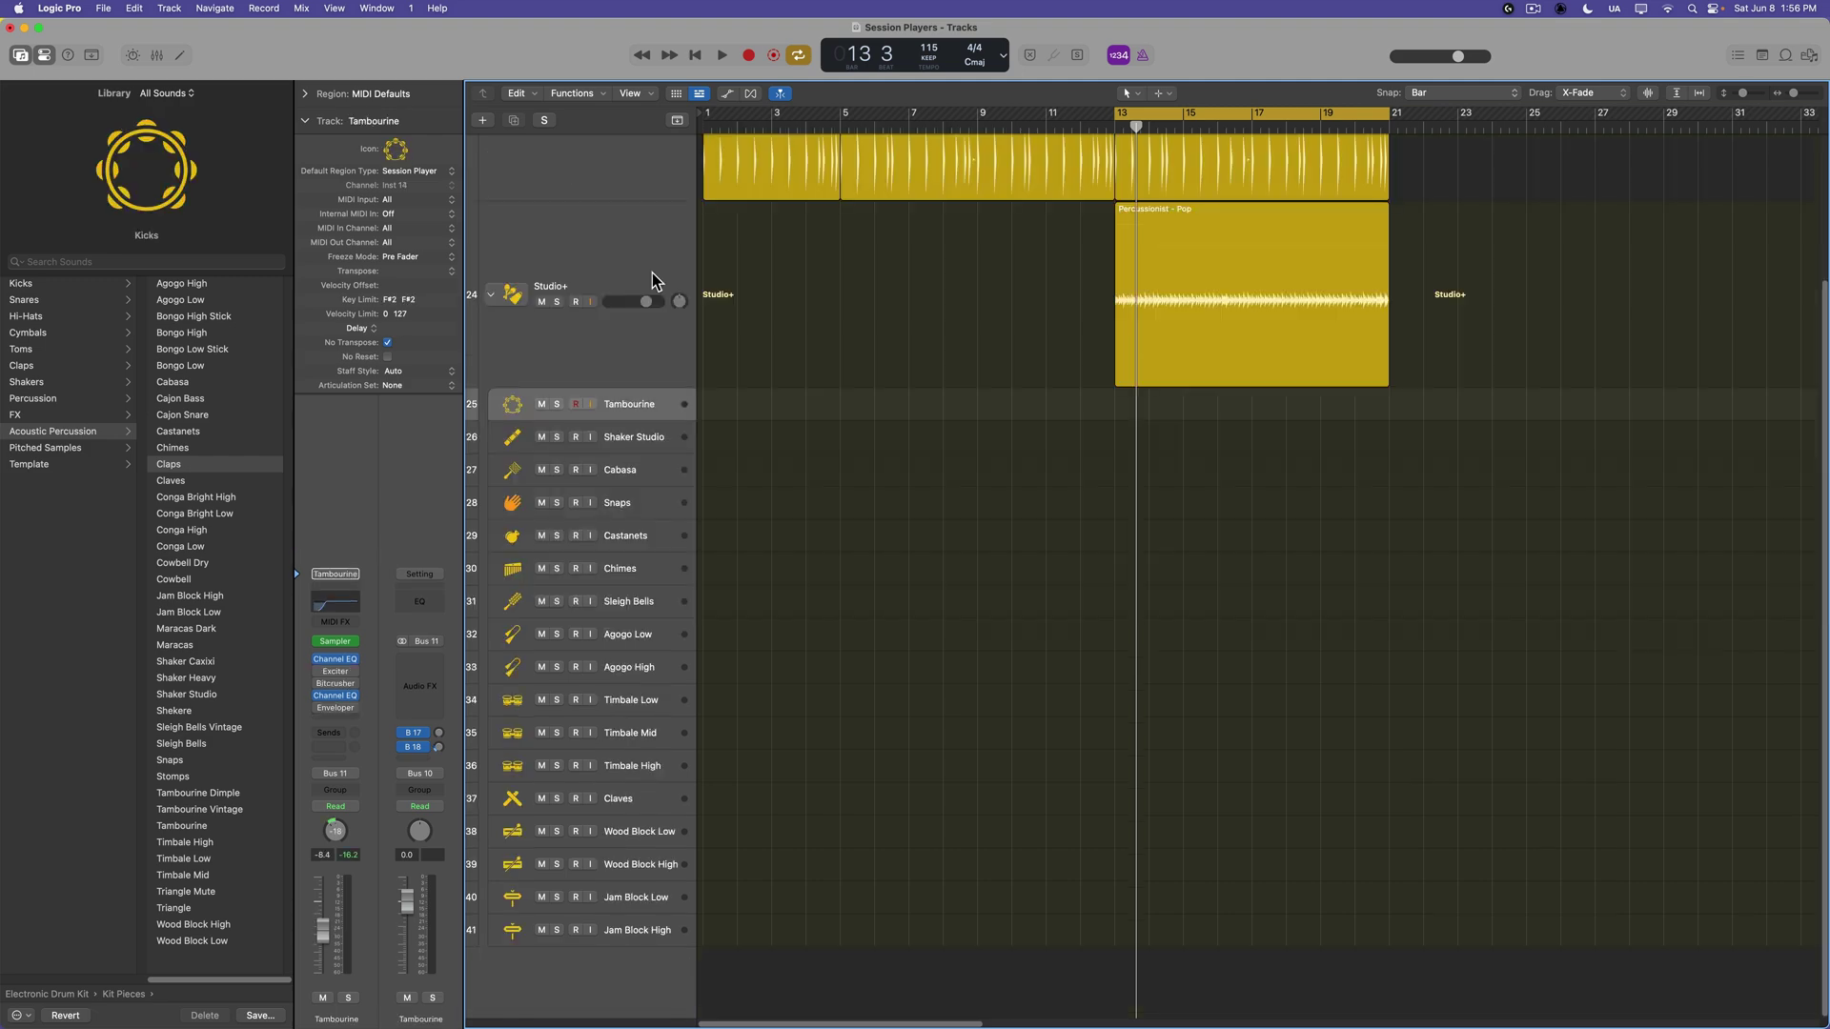
# Delete the Cabasa through Jam Block High sub-tracks from the Studio+ stack
pyautogui.click(646, 471)
pyautogui.keyDown('shift'); pyautogui.click(652, 931); pyautogui.keyUp('shift')
pyautogui.press('super+BackSpace')
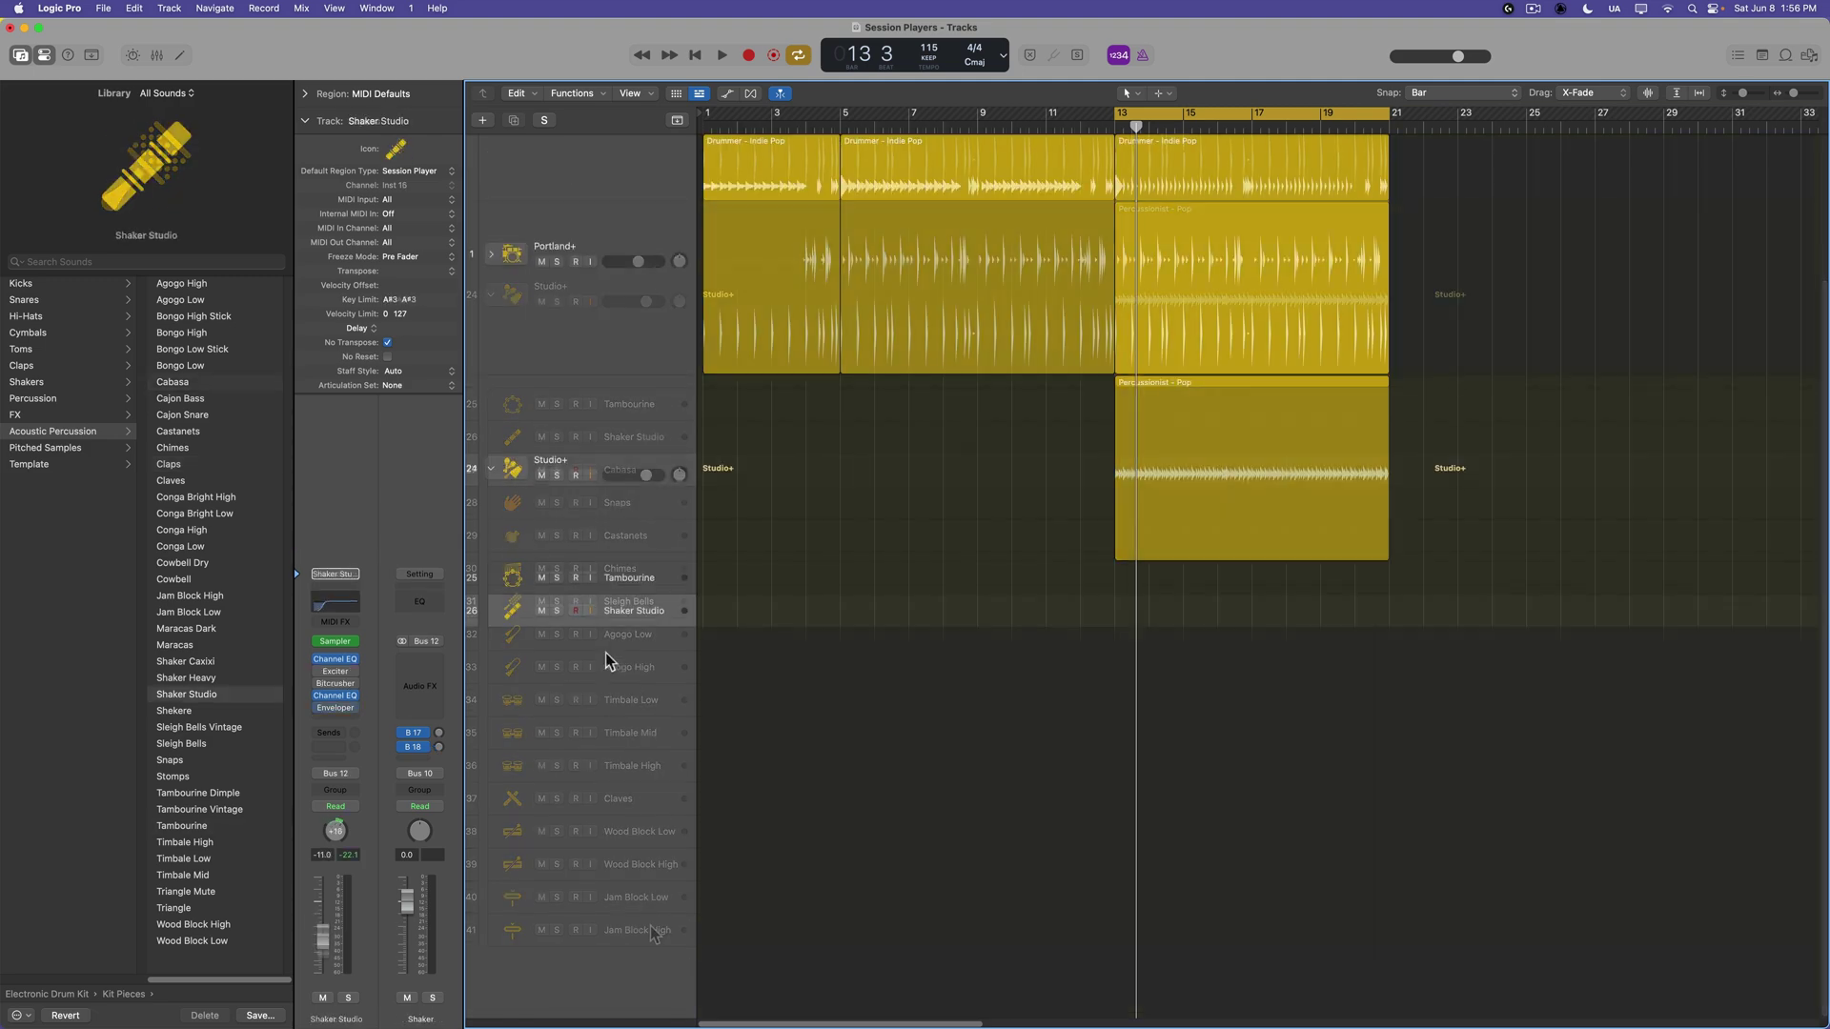
# In the Mixer, set Tambourine to -2.9 dB, Shaker Studio to -7.4 dB panned -18, and open Shaker's Sampler
pyautogui.press('x')
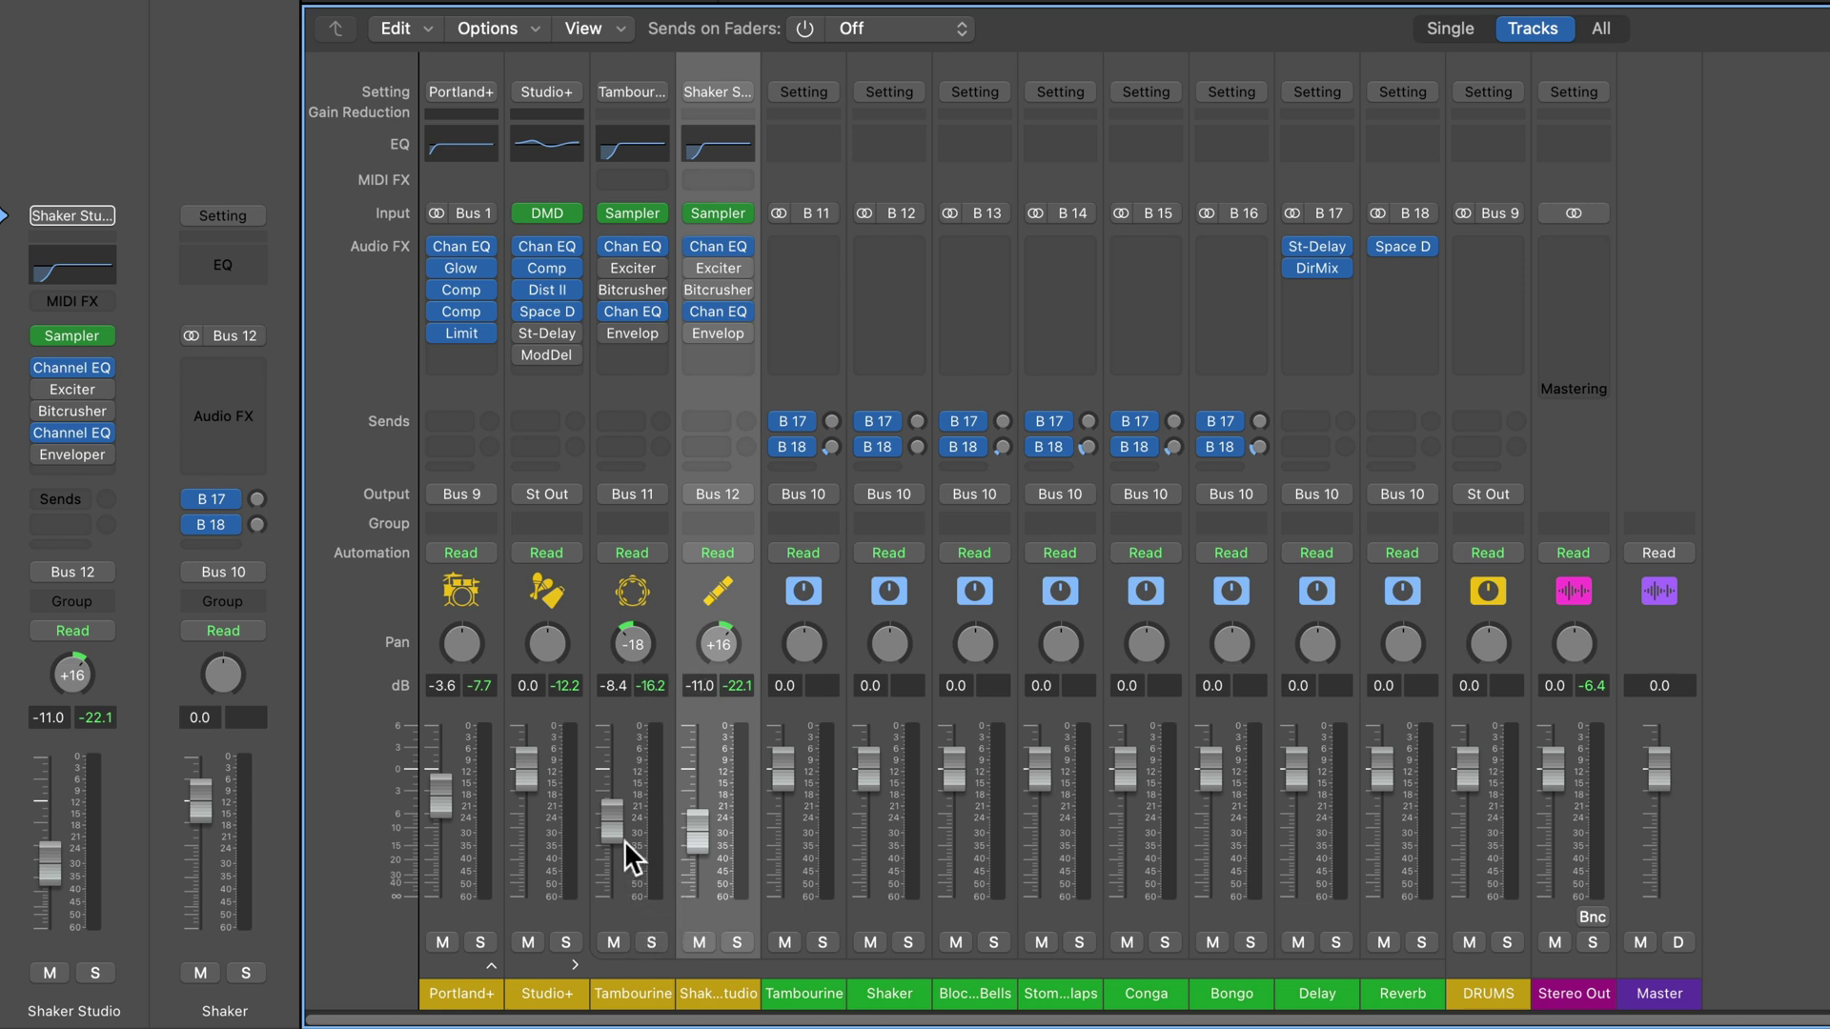
pyautogui.moveTo(621, 832); pyautogui.dragTo(660, 676)
pyautogui.moveTo(705, 796); pyautogui.dragTo(705, 782)
pyautogui.moveTo(718, 644); pyautogui.dragTo(717, 686)
pyautogui.rightClick(706, 668)
pyautogui.click(722, 687)
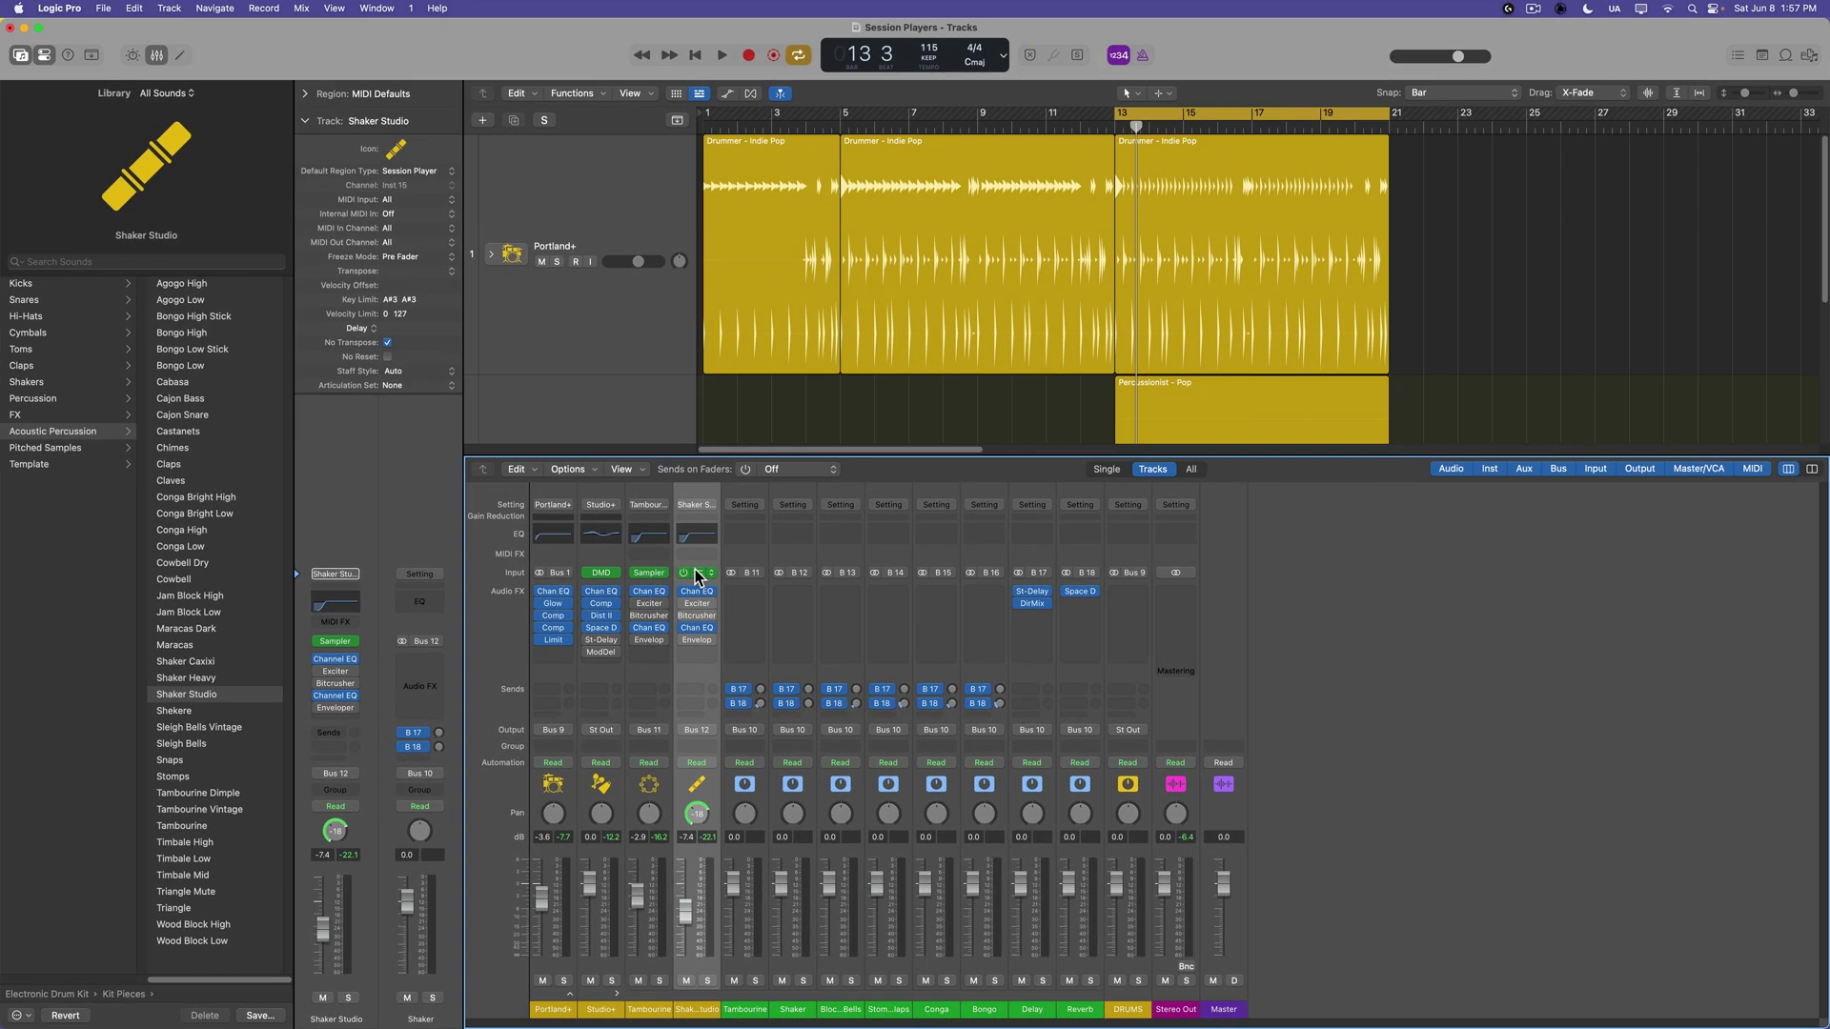
pyautogui.click(696, 573)
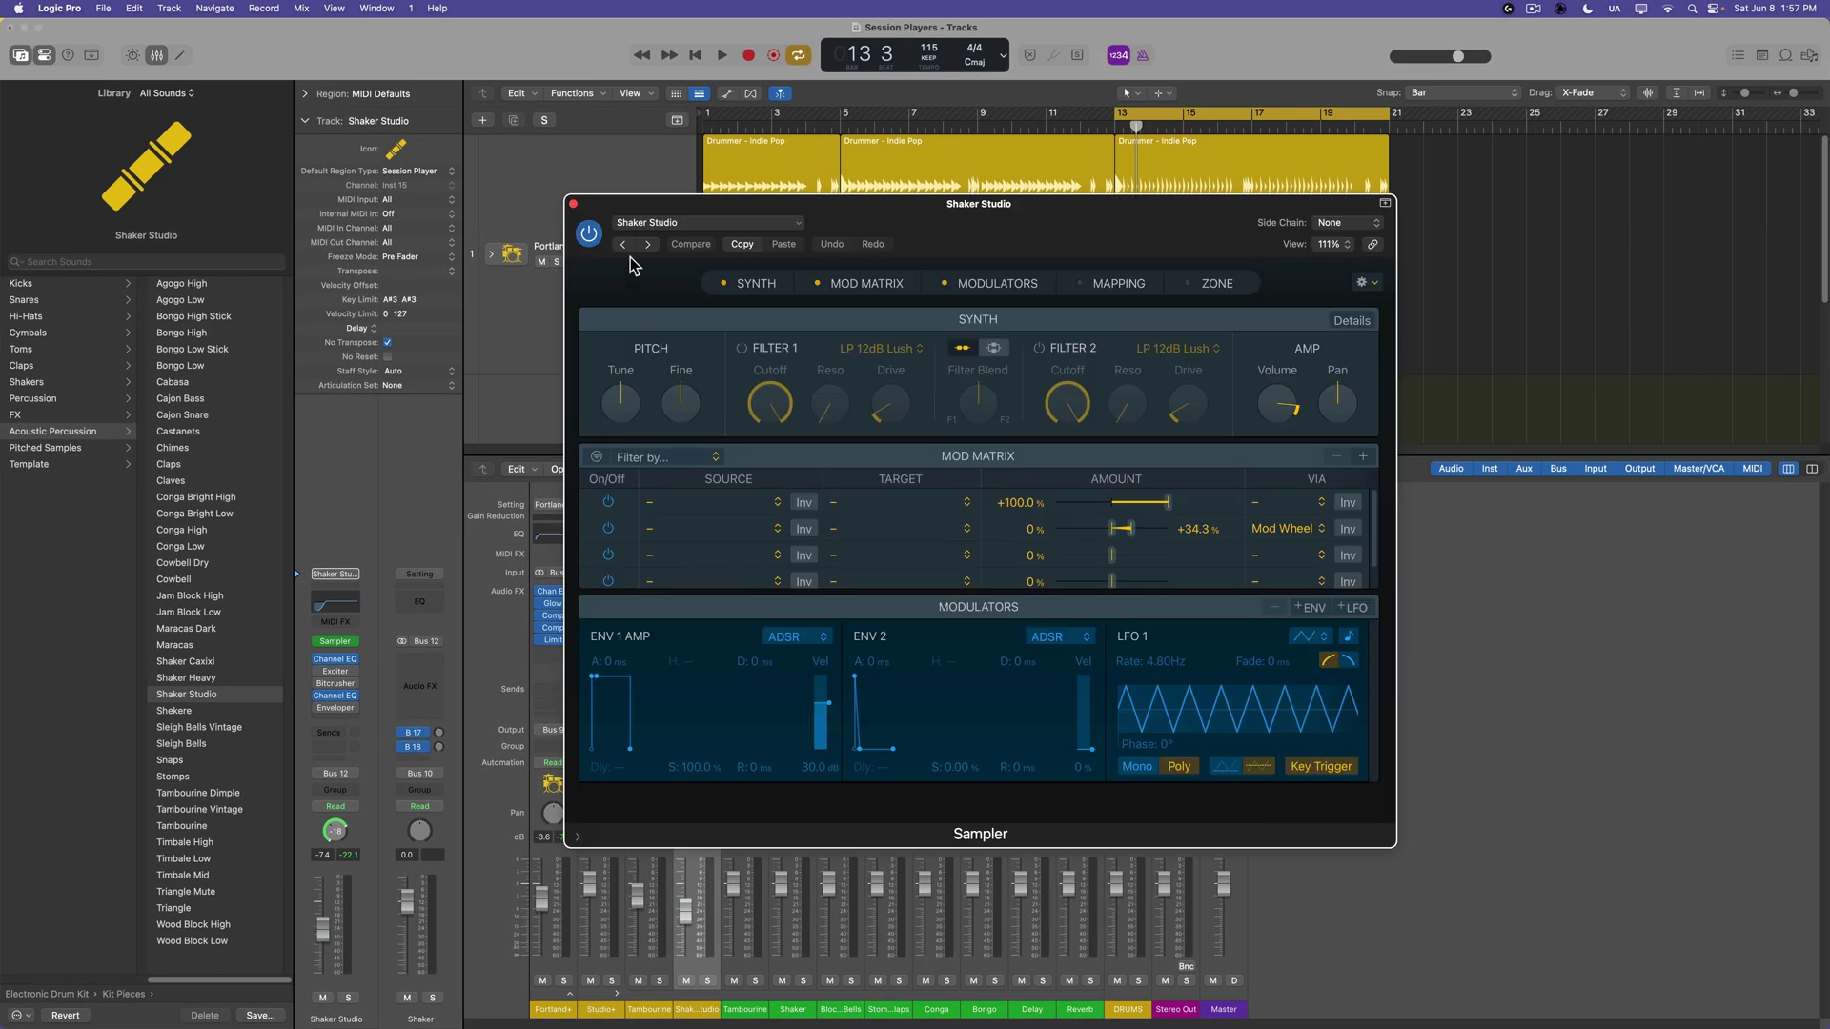
# Close the Sampler and, during playback, turn the Tambourine fader down to -10.6 dB
pyautogui.click(576, 204)
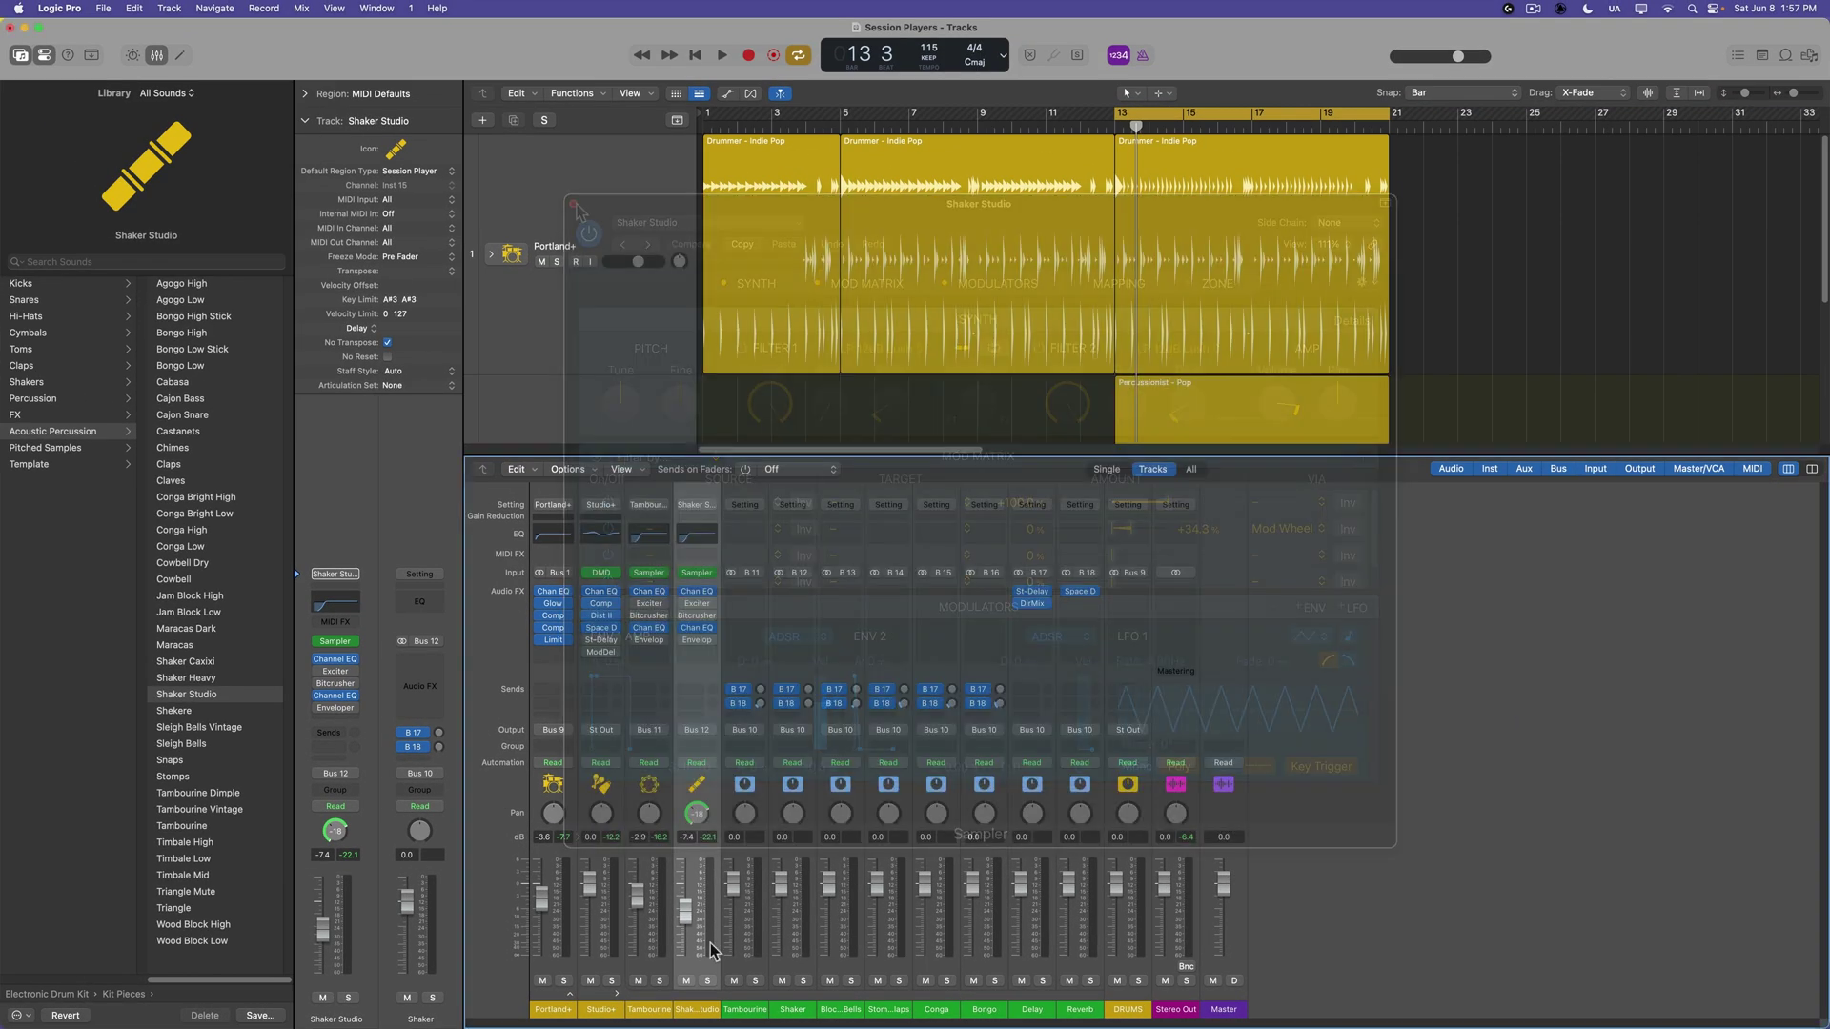
pyautogui.click(667, 1012)
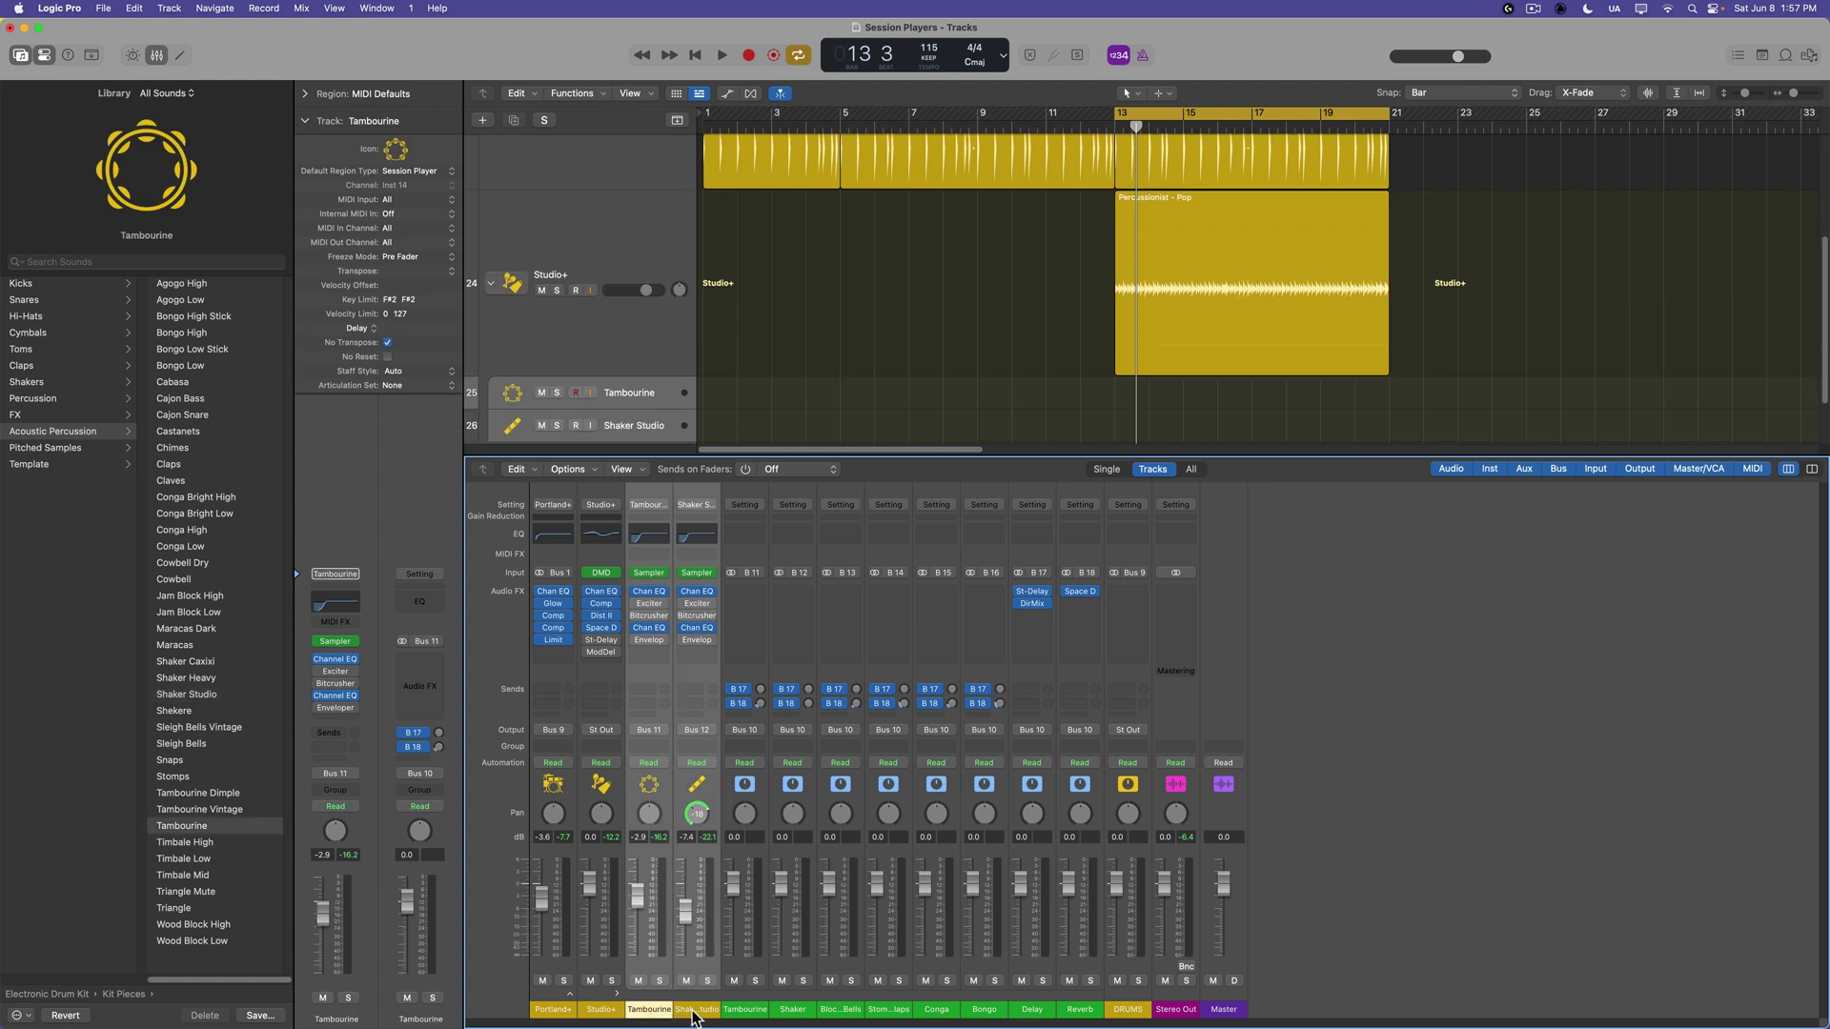
pyautogui.press('space')
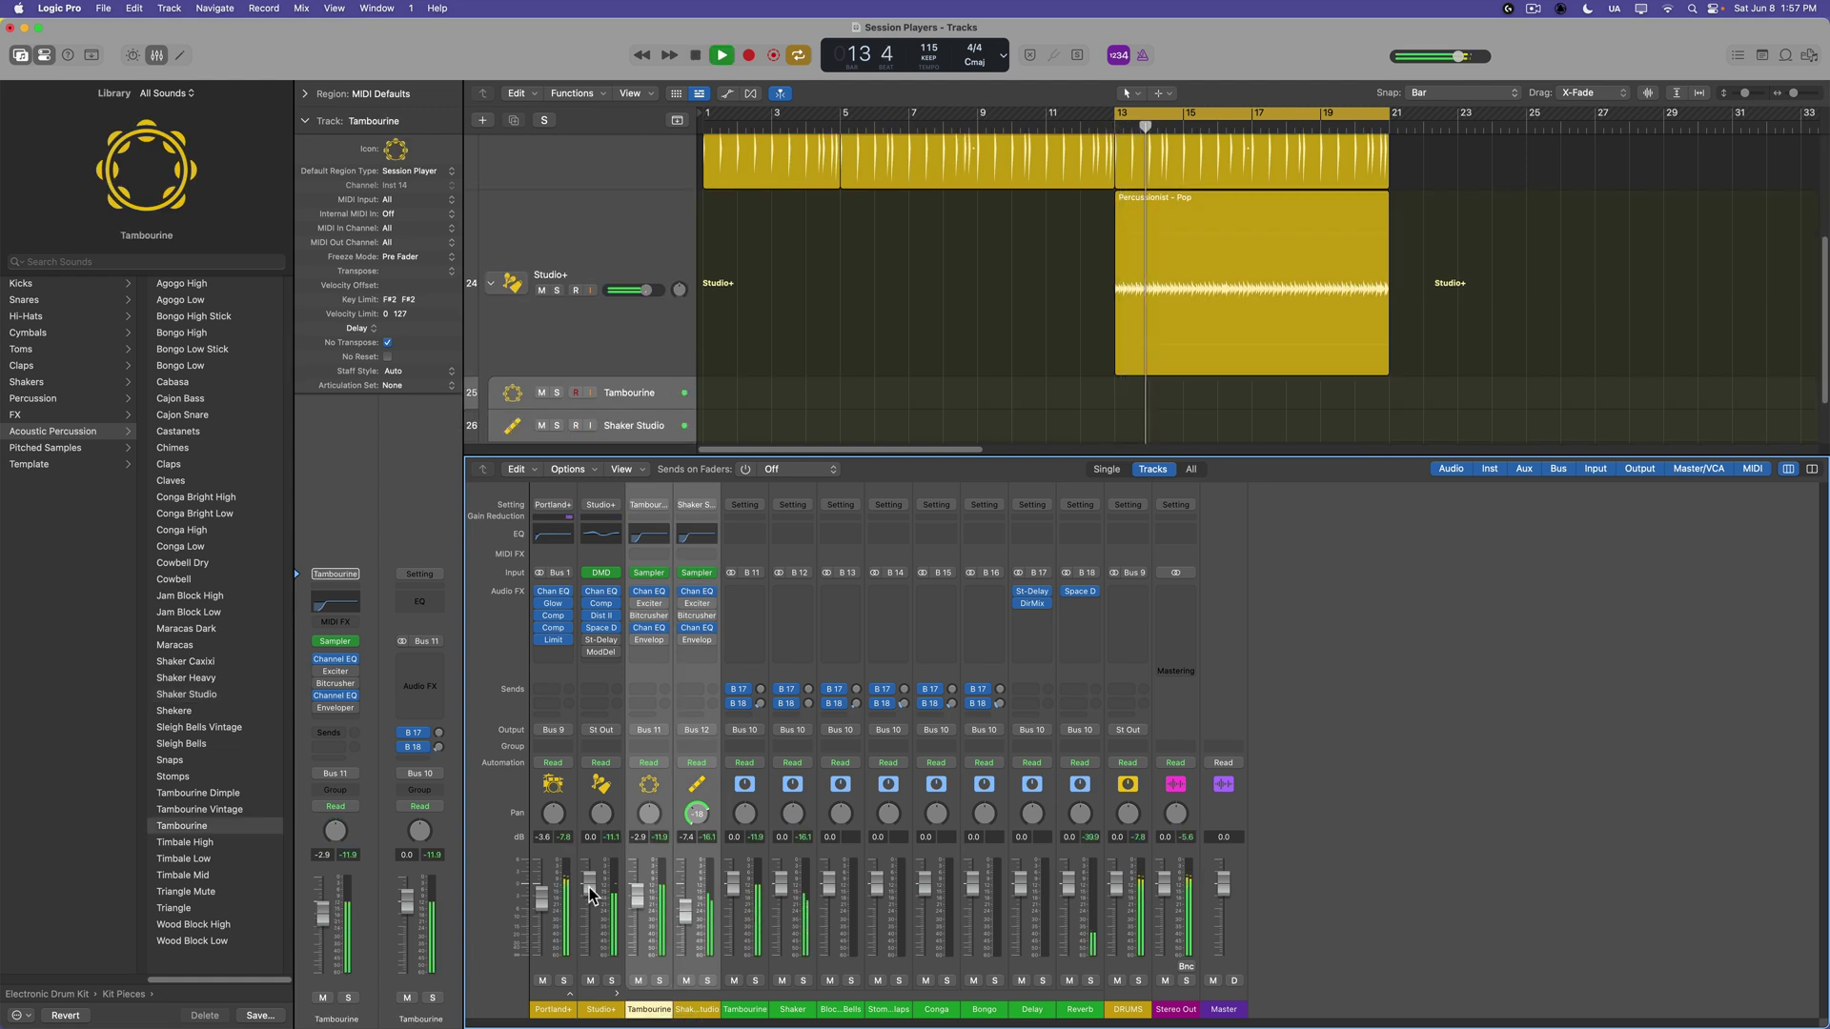
pyautogui.moveTo(638, 896); pyautogui.dragTo(638, 913)
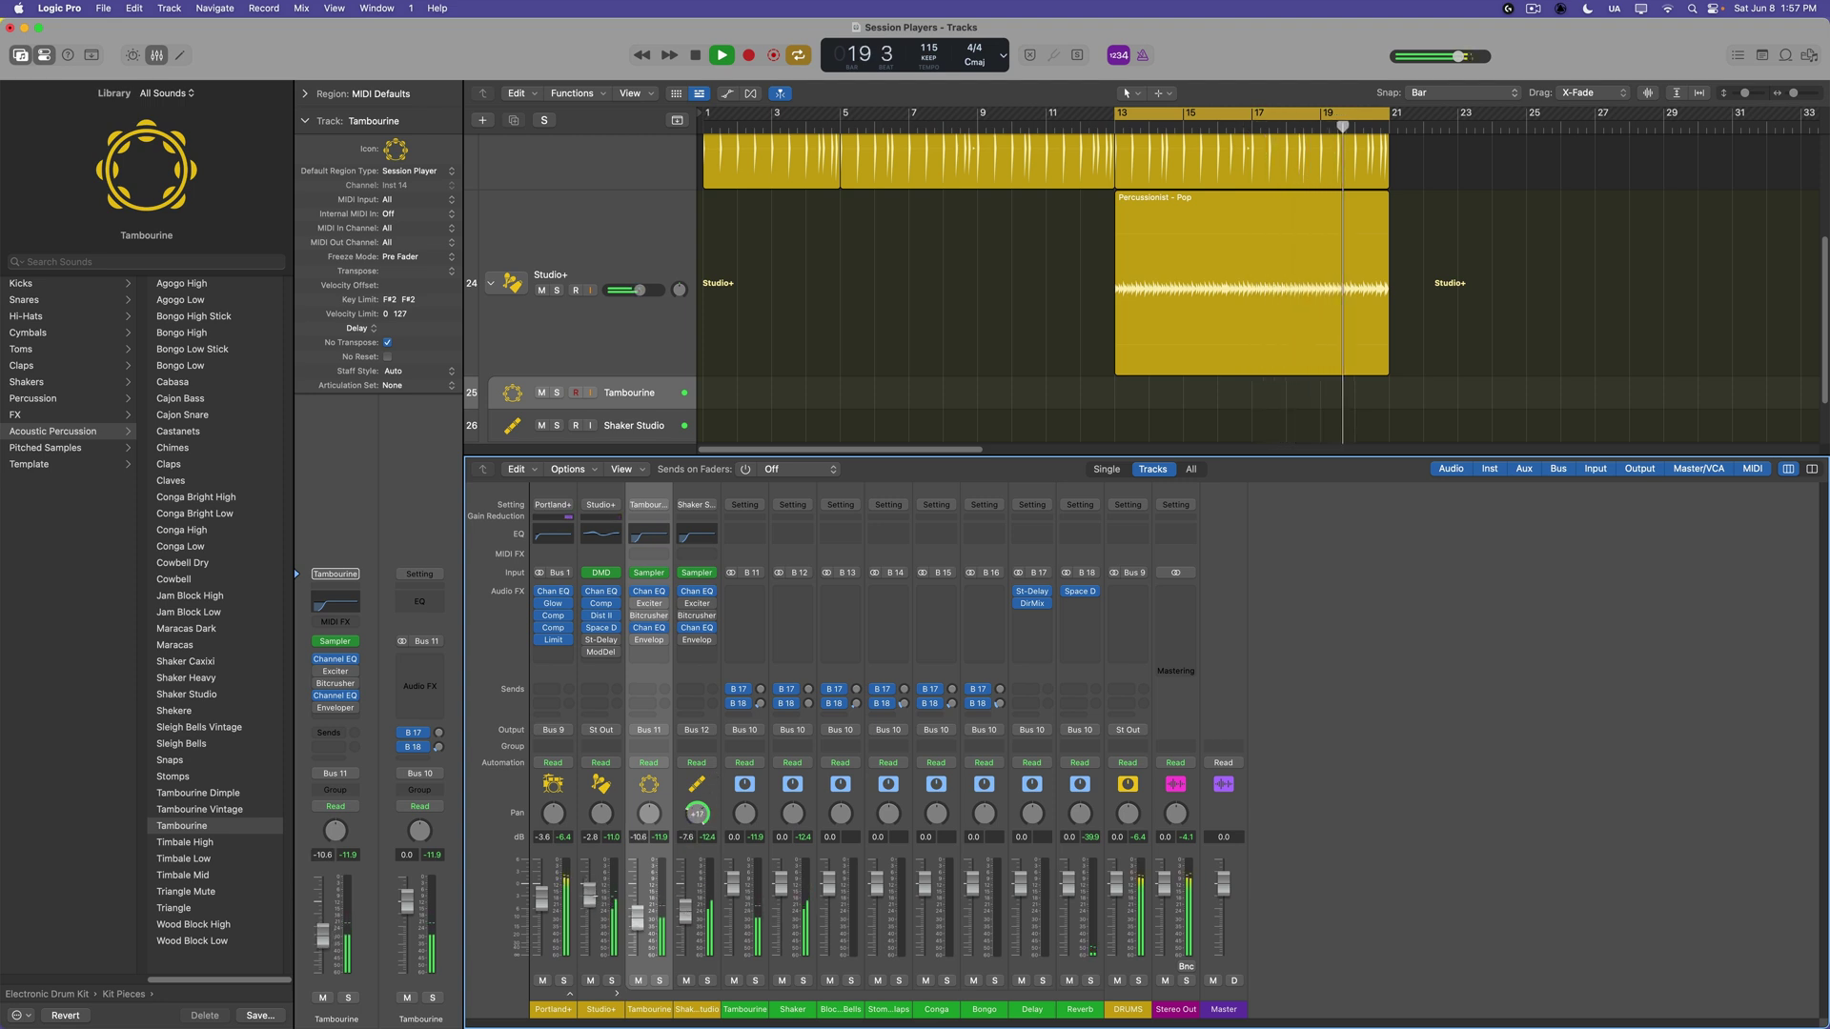
# Delete the four unused percussion aux channels, including Conga and Bongo, from the mixer
pyautogui.click(614, 992)
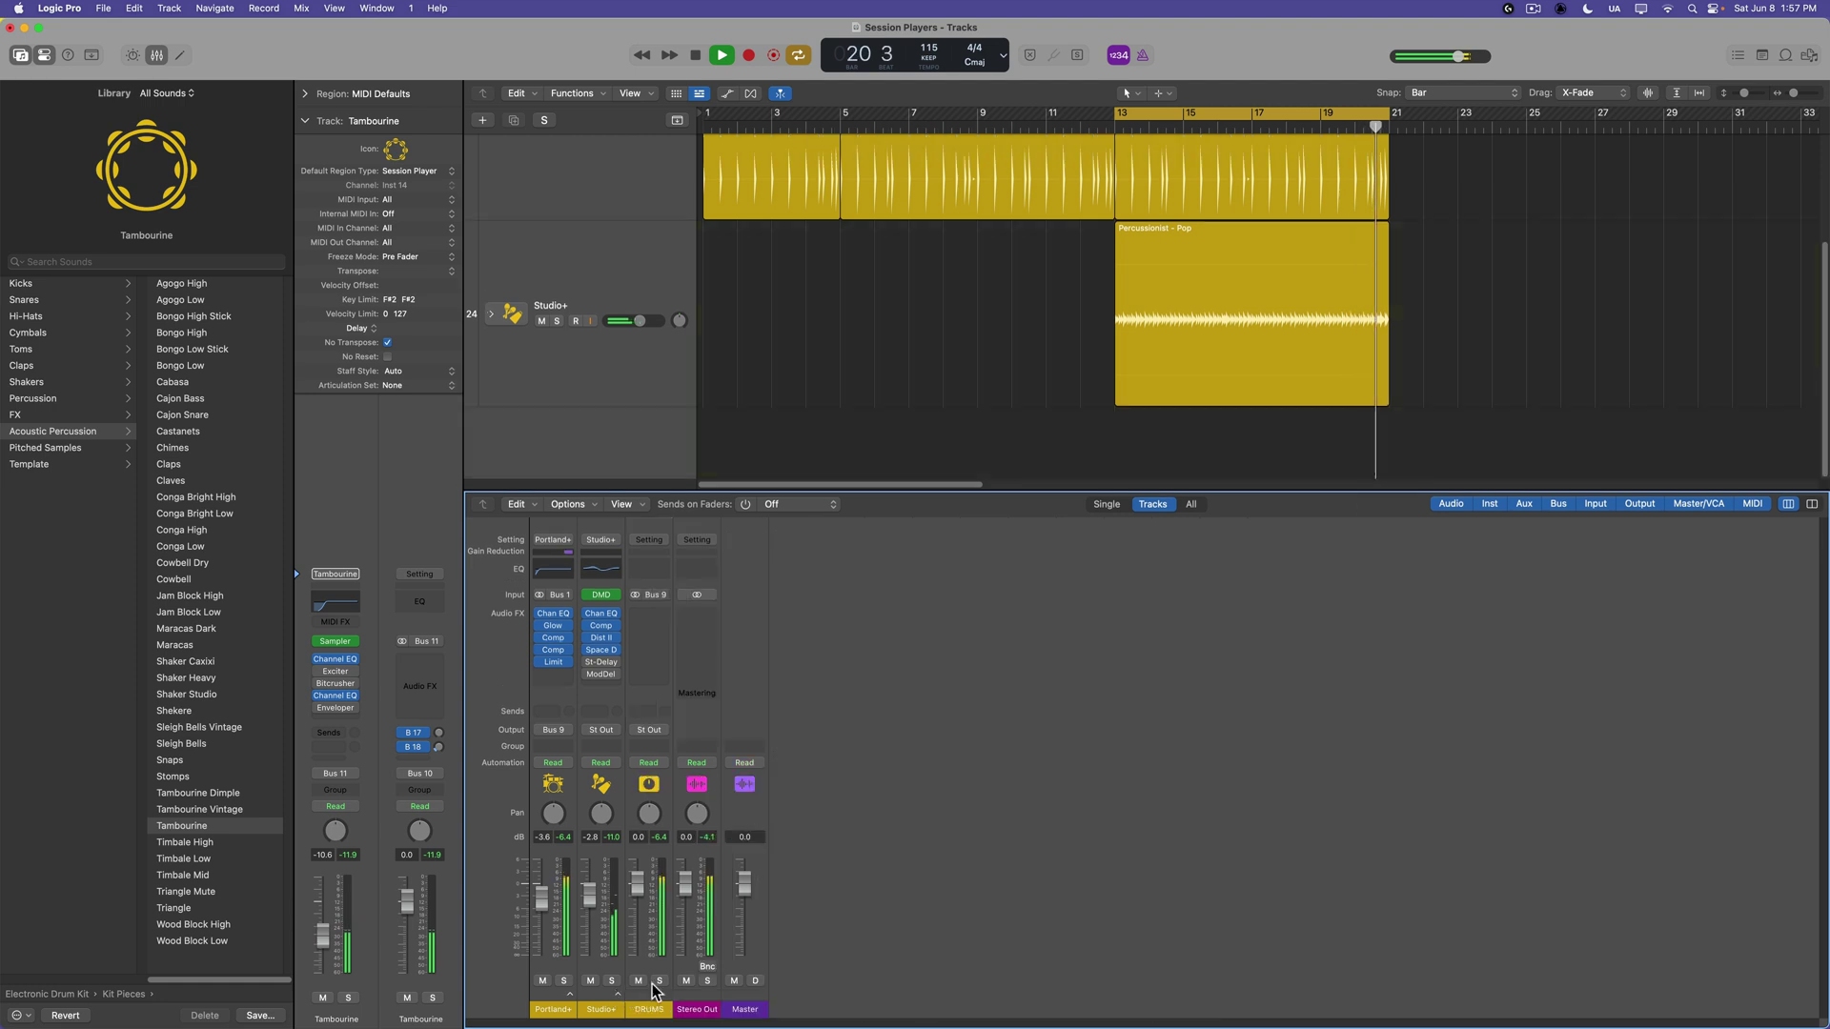
pyautogui.click(618, 993)
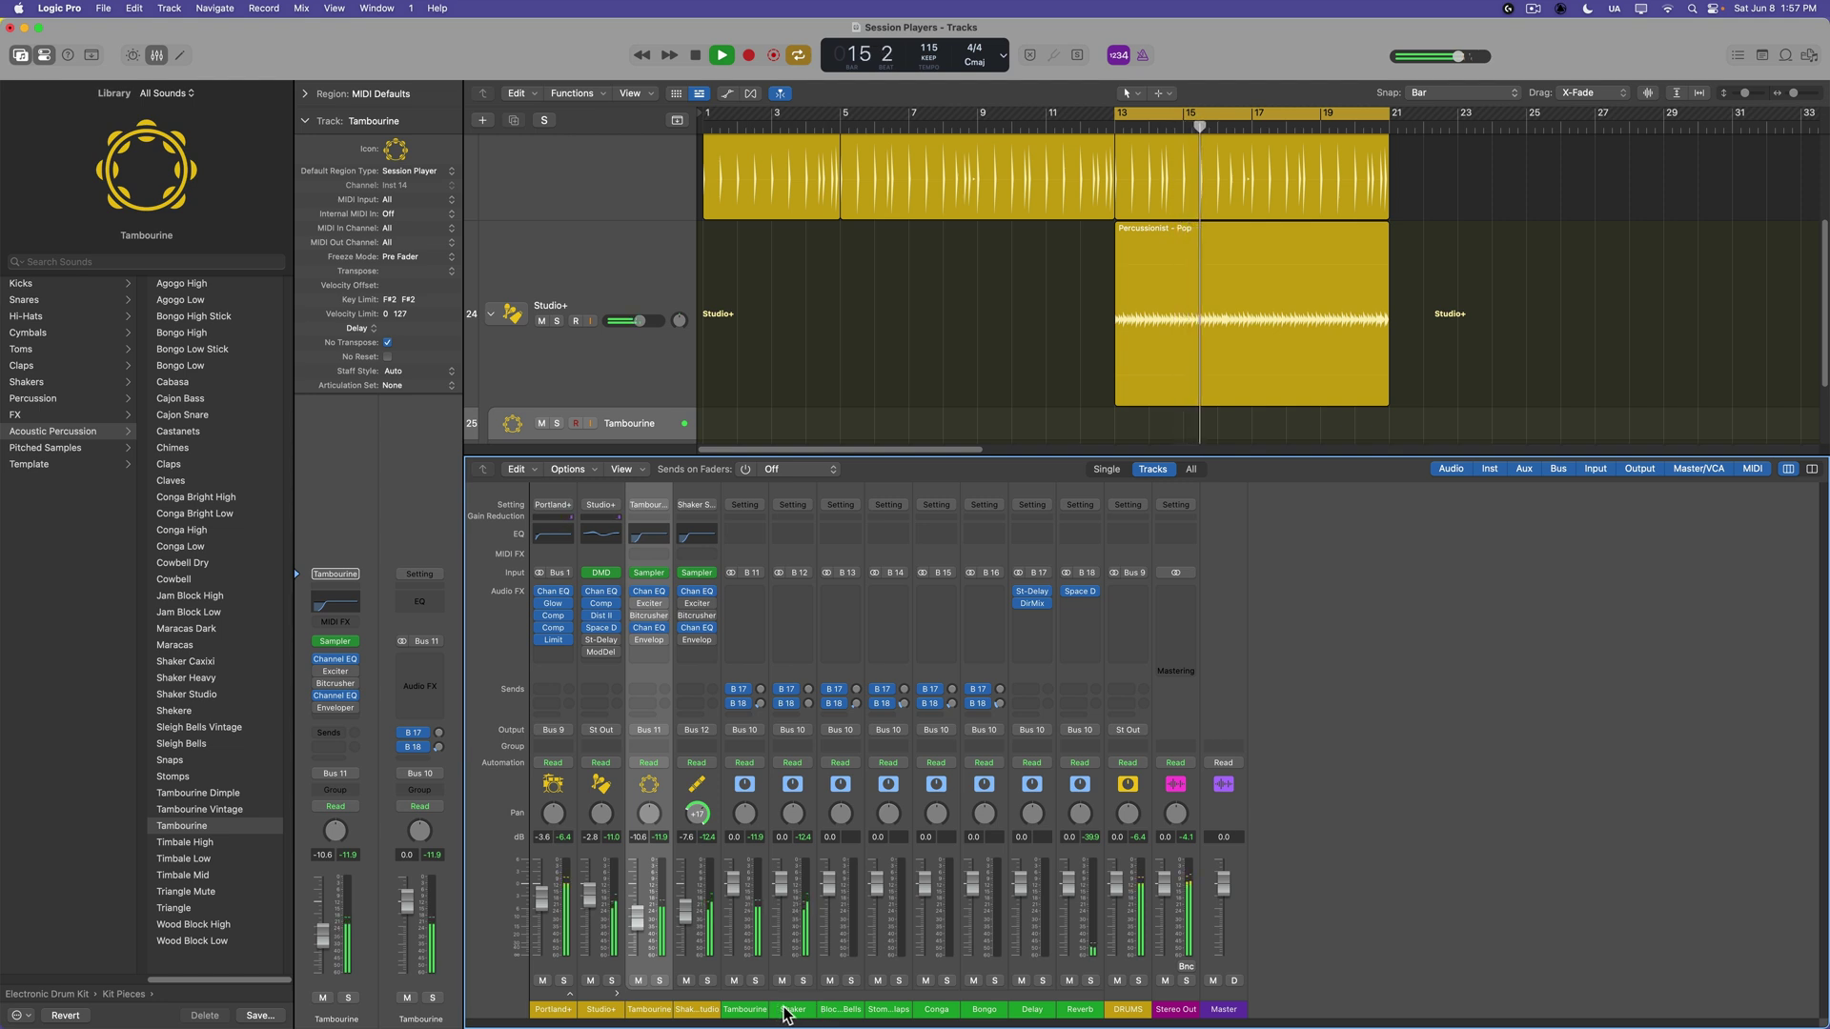
pyautogui.moveTo(839, 1011); pyautogui.dragTo(1041, 1007)
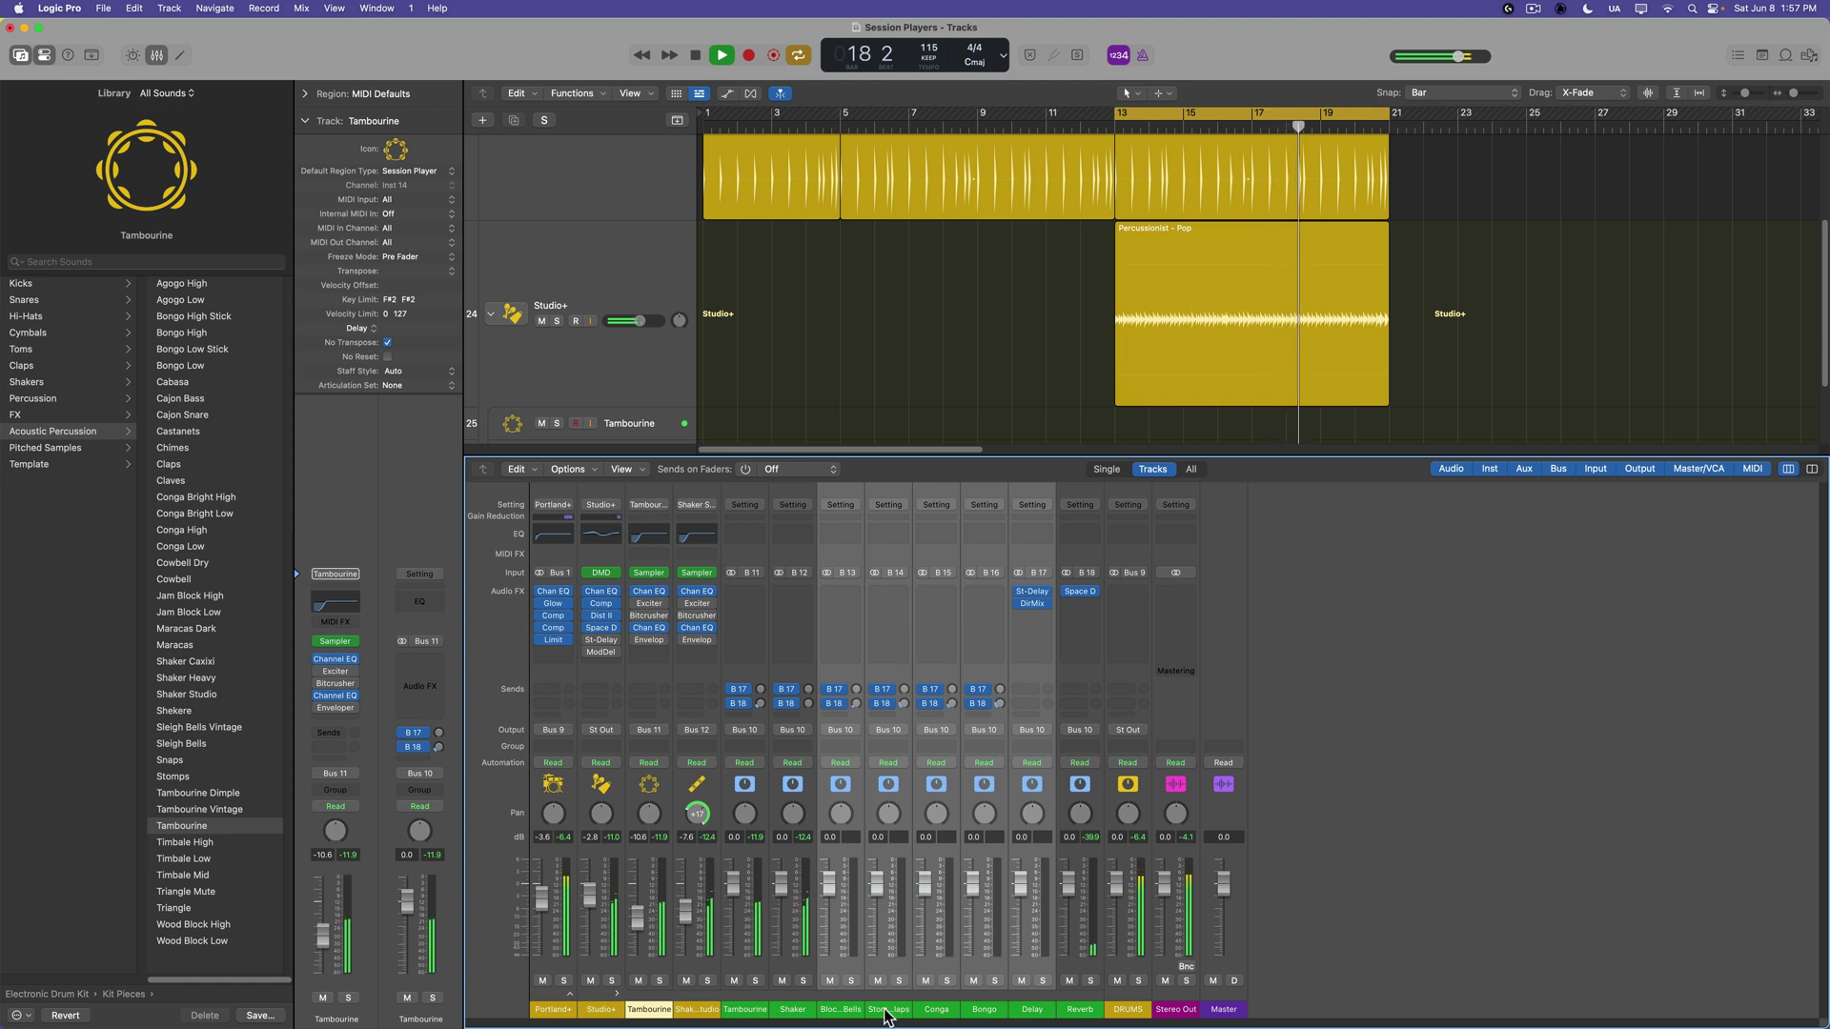
pyautogui.moveTo(839, 1009); pyautogui.dragTo(986, 1015)
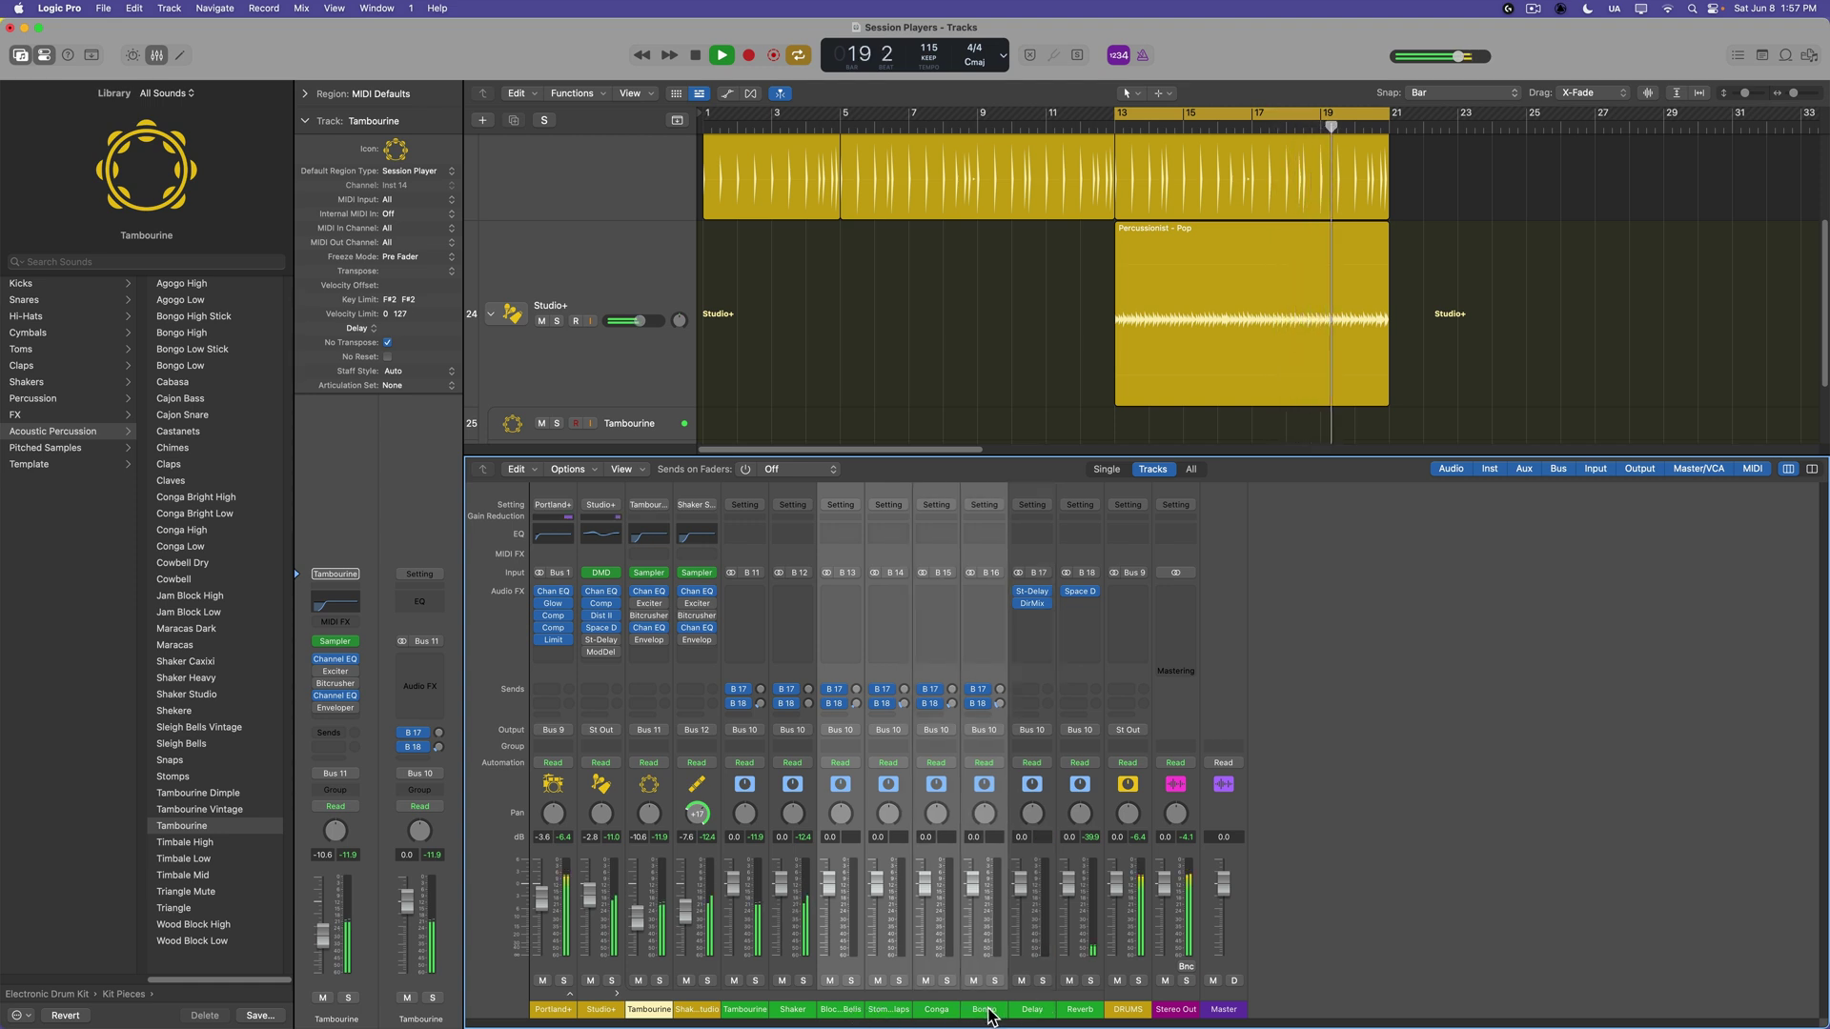
pyautogui.press('Delete')
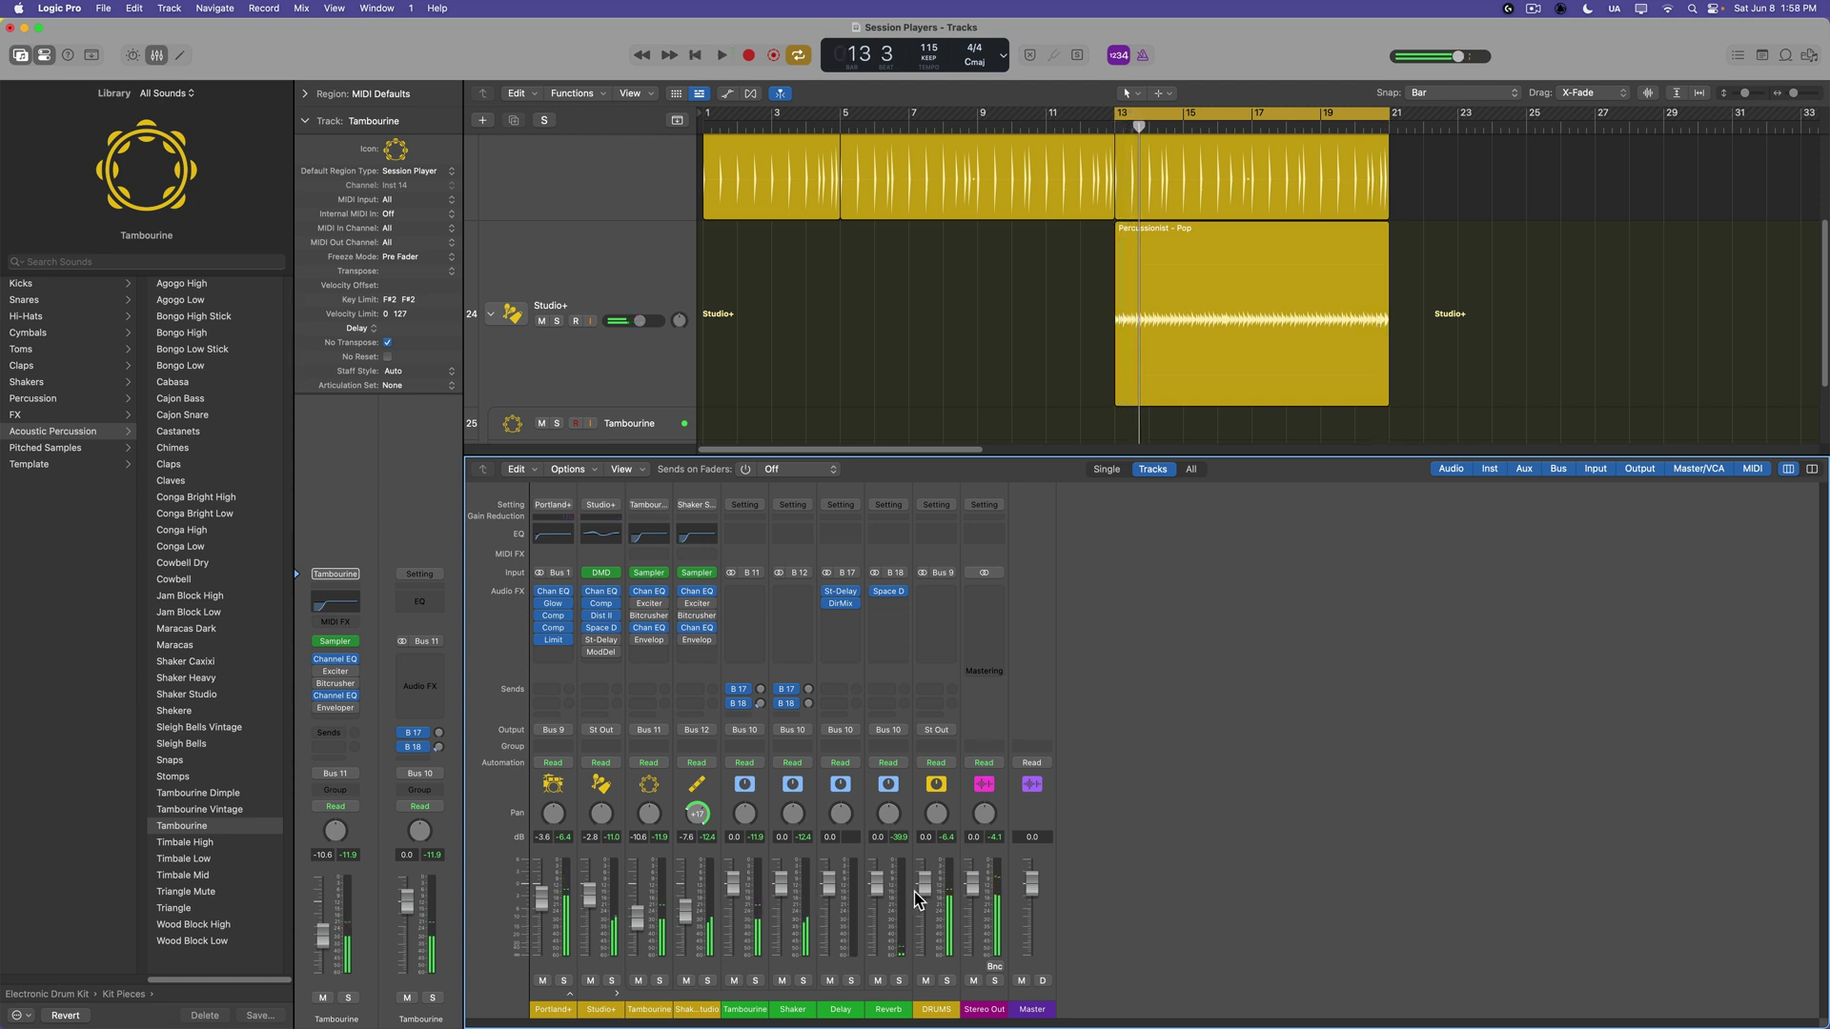
# Close the mixer and open the Percussionist - Pop region's Back To Basics Session Player settings
pyautogui.press('x')
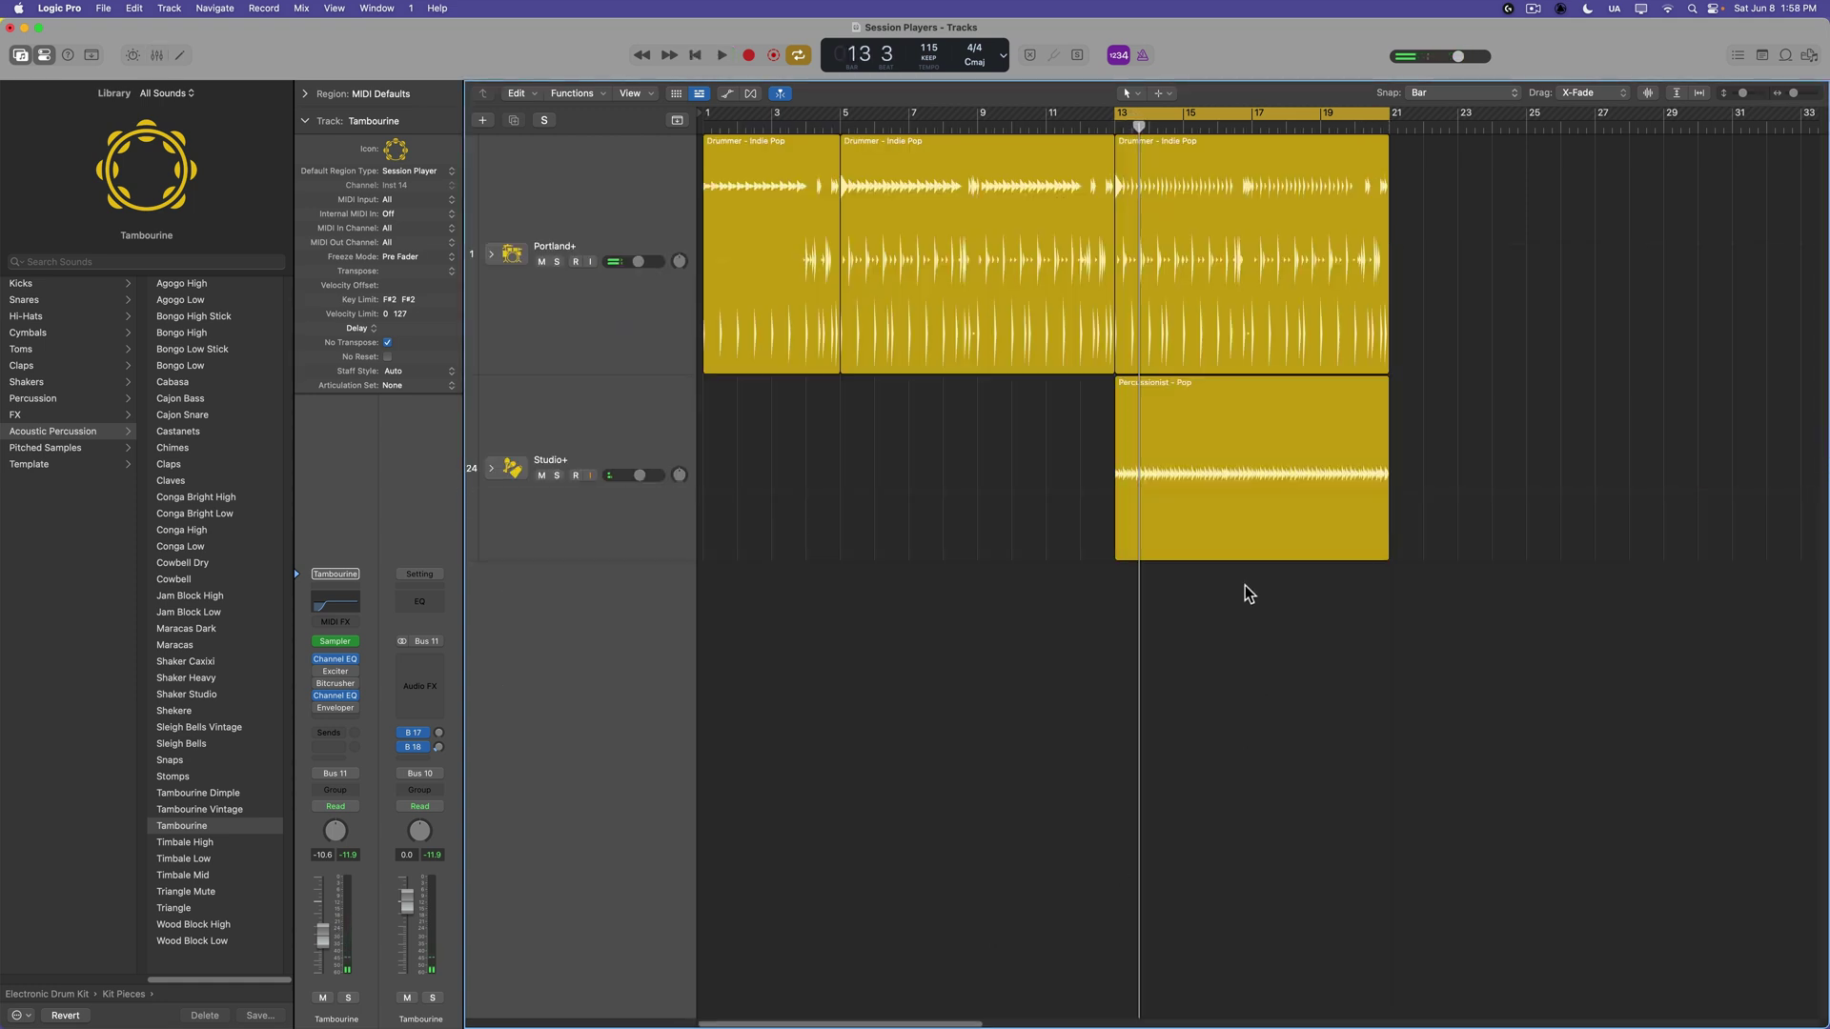
pyautogui.doubleClick(1245, 522)
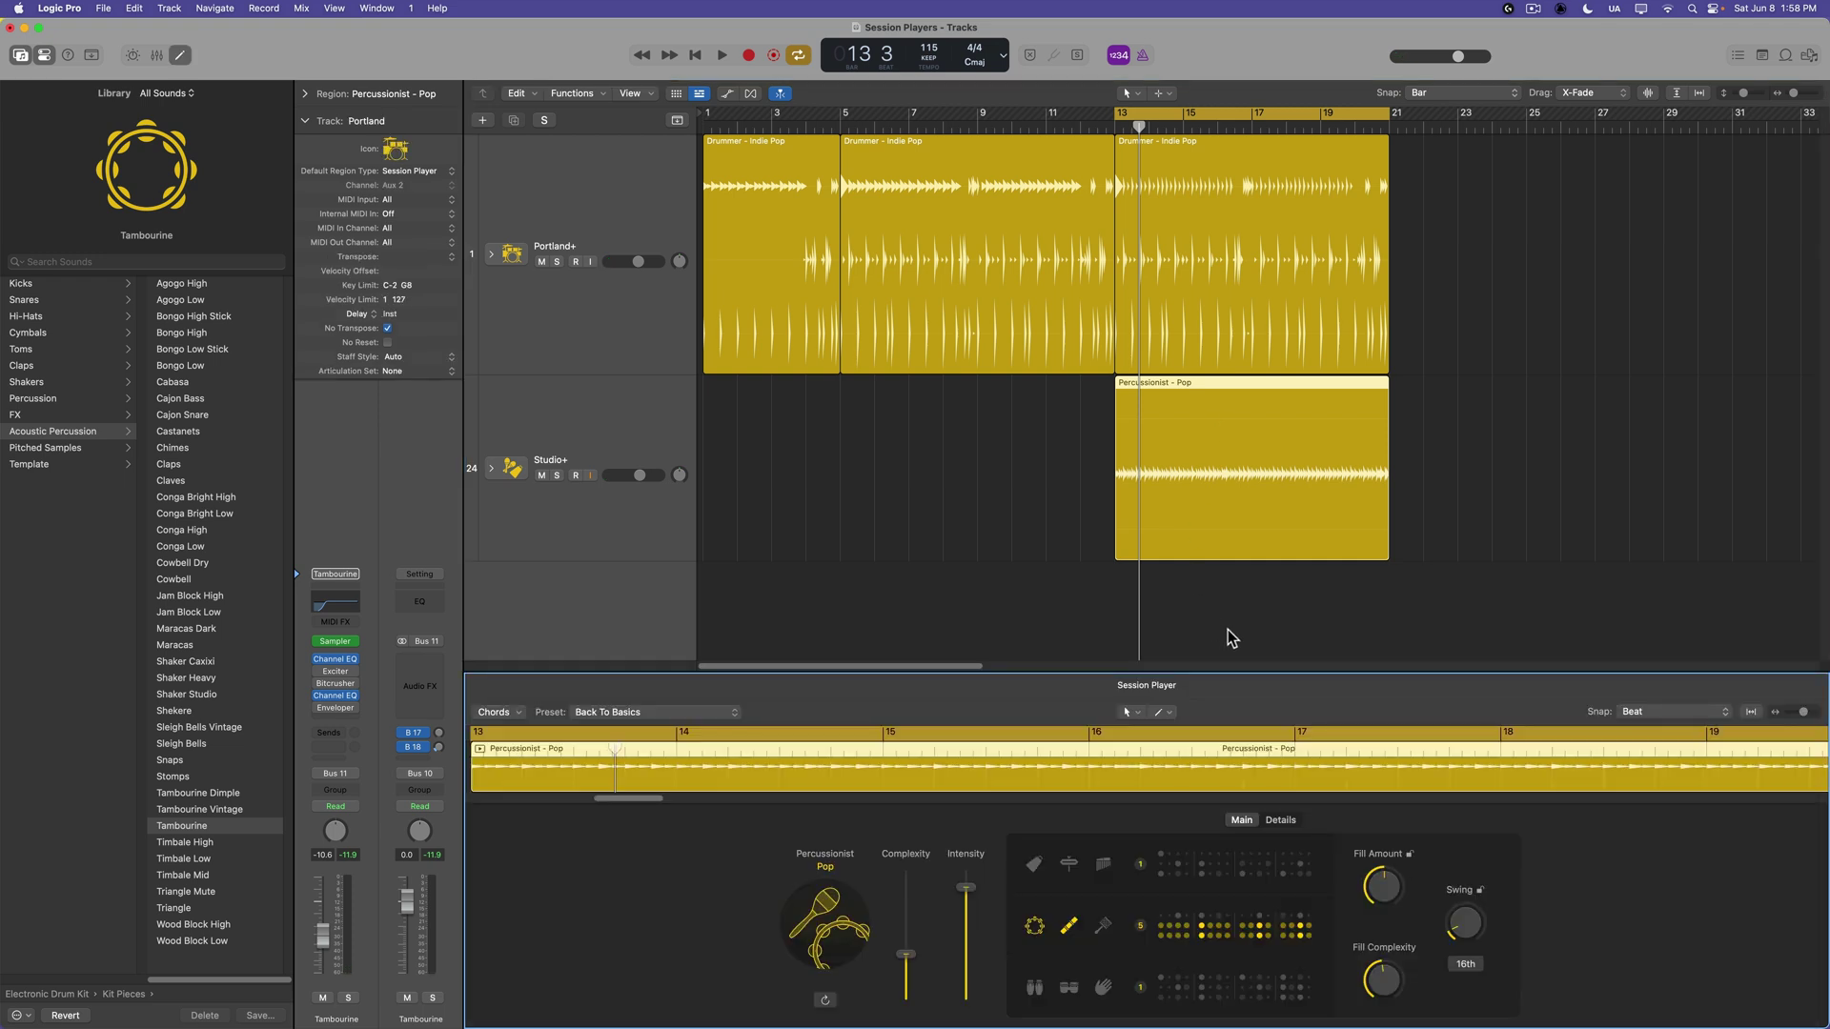